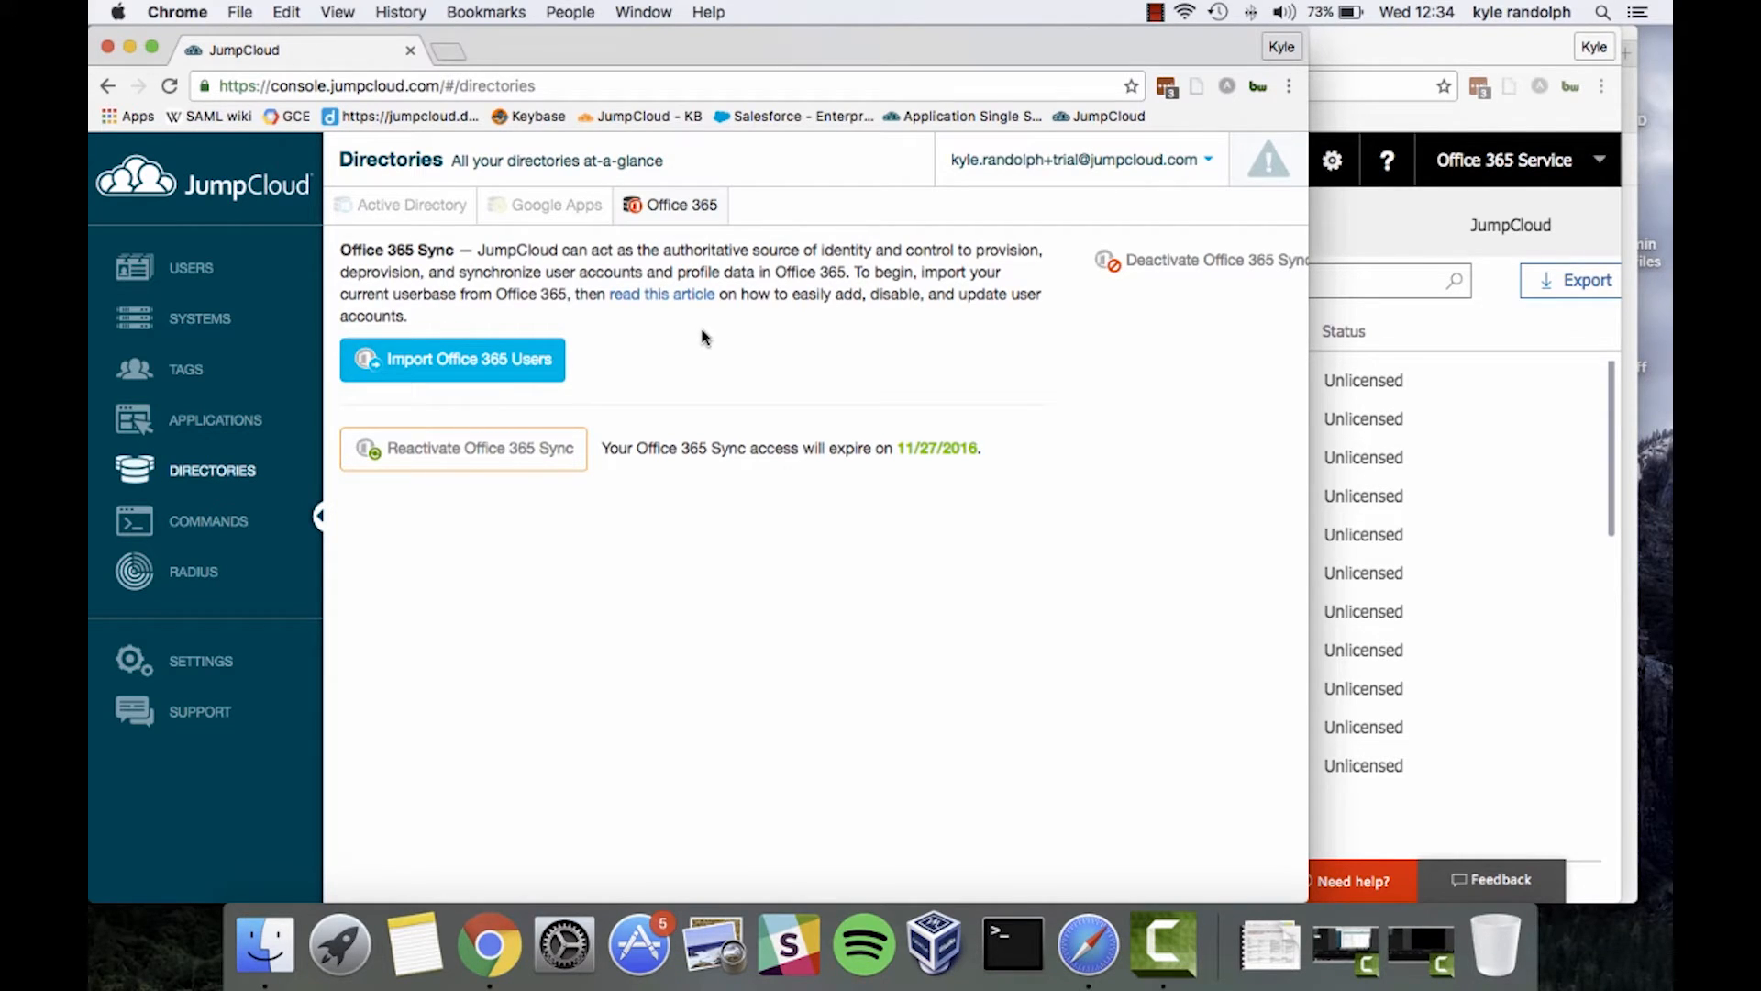
# From the Office 365 directory sync page, show the overview of all open windows
pyautogui.hotkey('ctrl', 'Up')
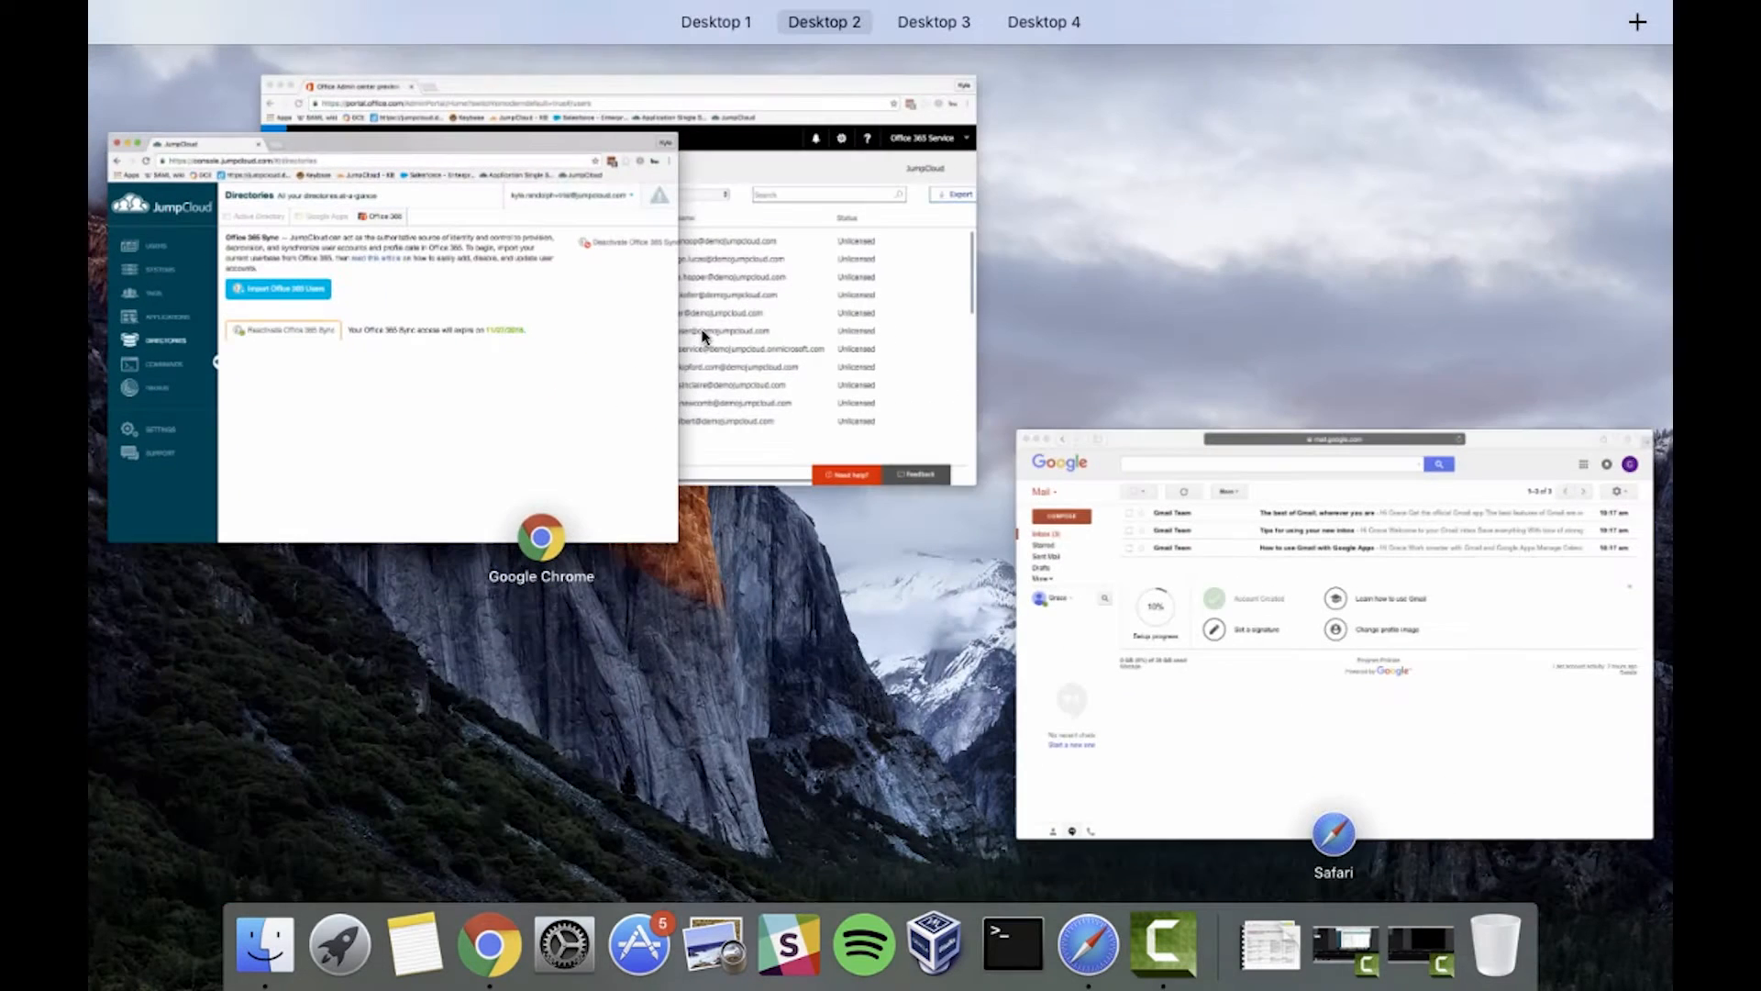
# Bring the Office 365 Admin center's Active users list into full view
pyautogui.click(817, 382)
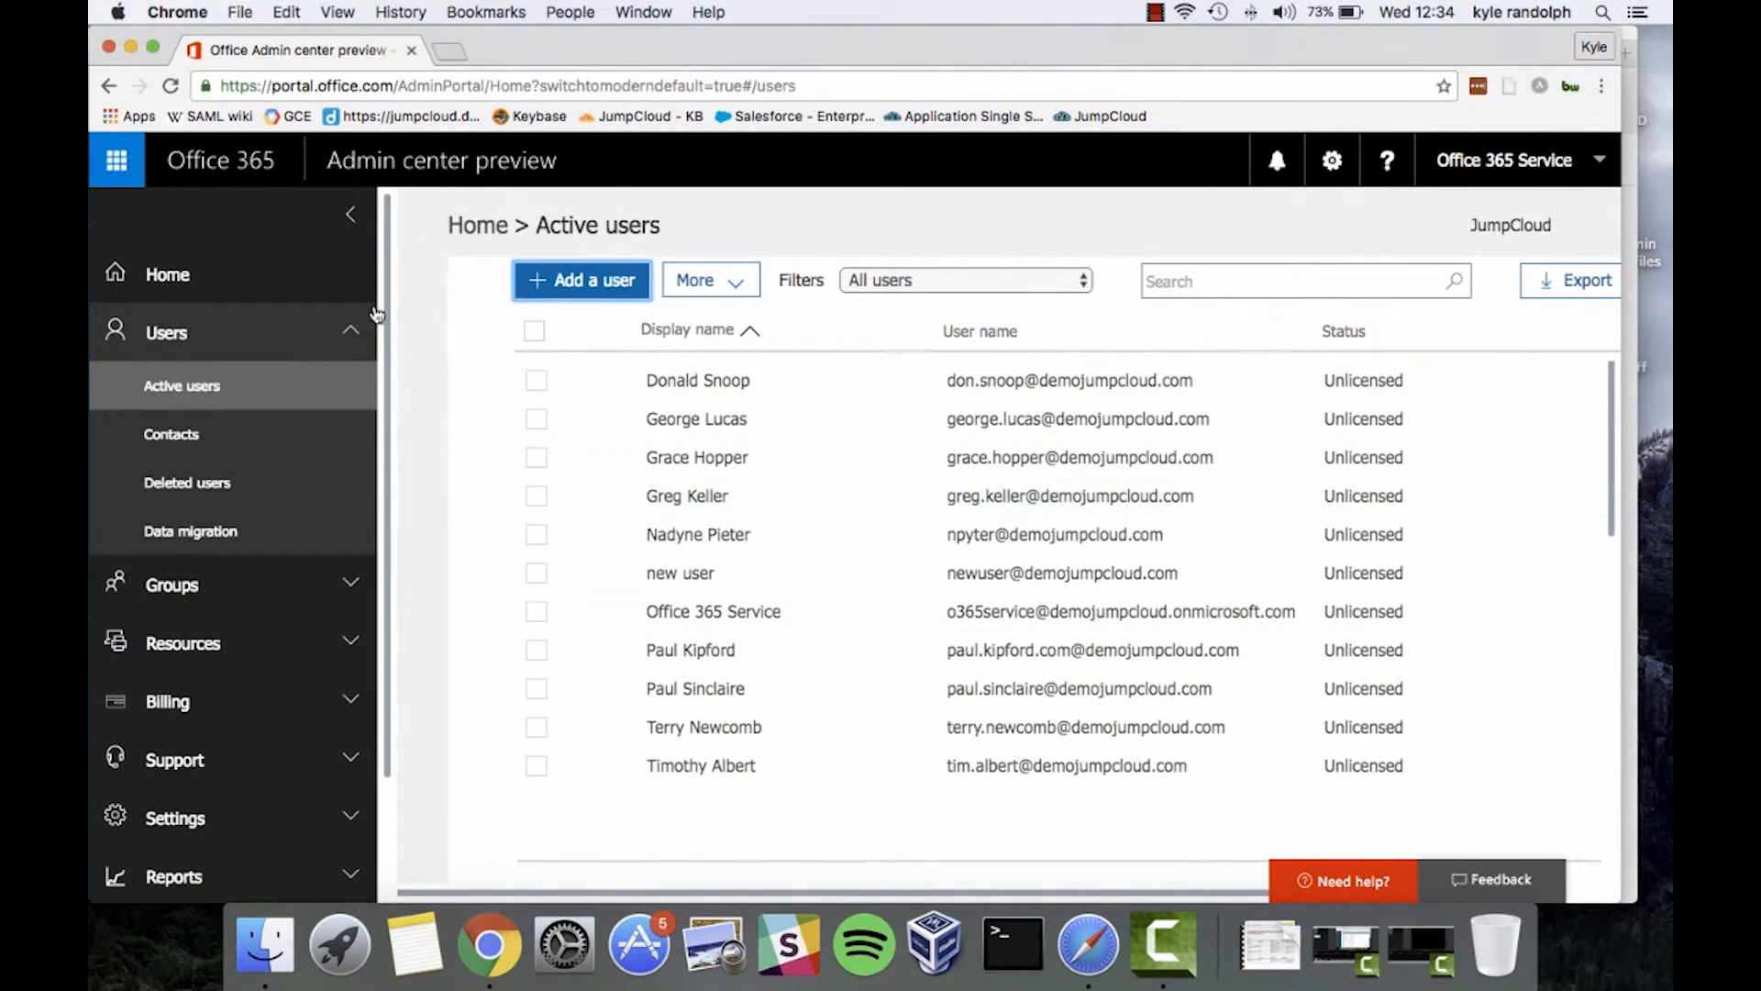
pyautogui.hotkey('ctrl', 'Up')
pyautogui.click(735, 460)
# Switch to Gmail in Safari and check which Google account is signed in
pyautogui.hotkey('ctrl', 'Up')
pyautogui.click(1112, 599)
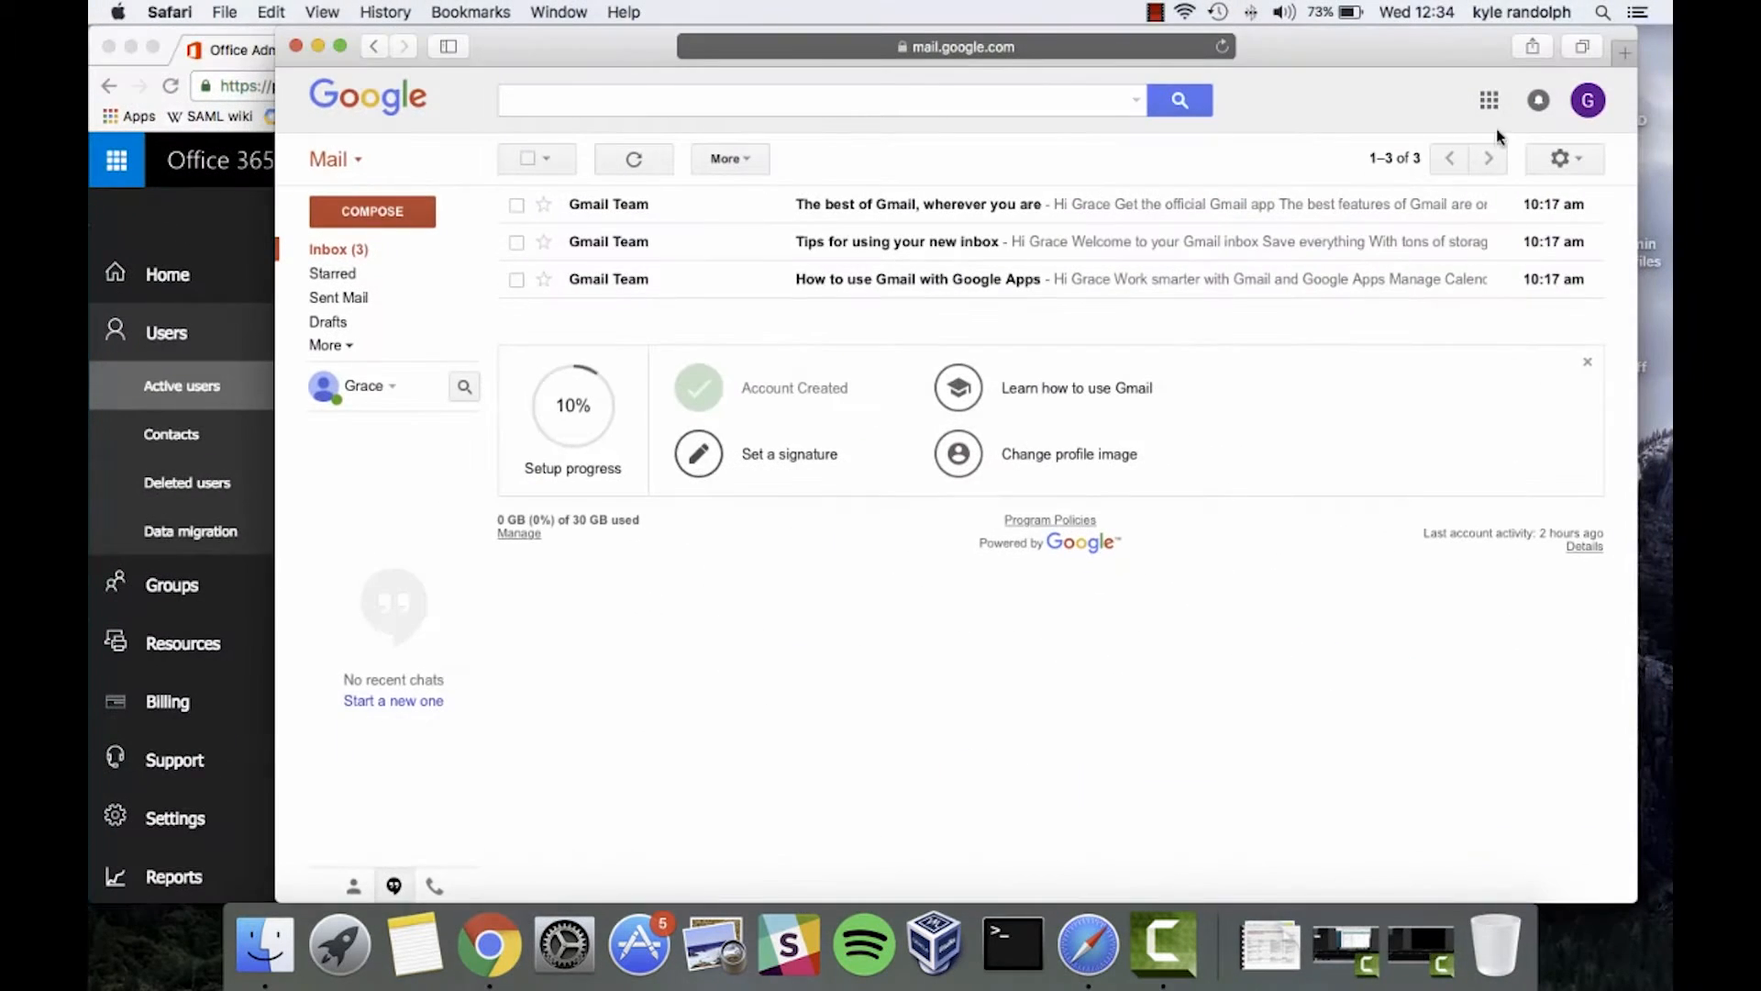
pyautogui.click(1584, 110)
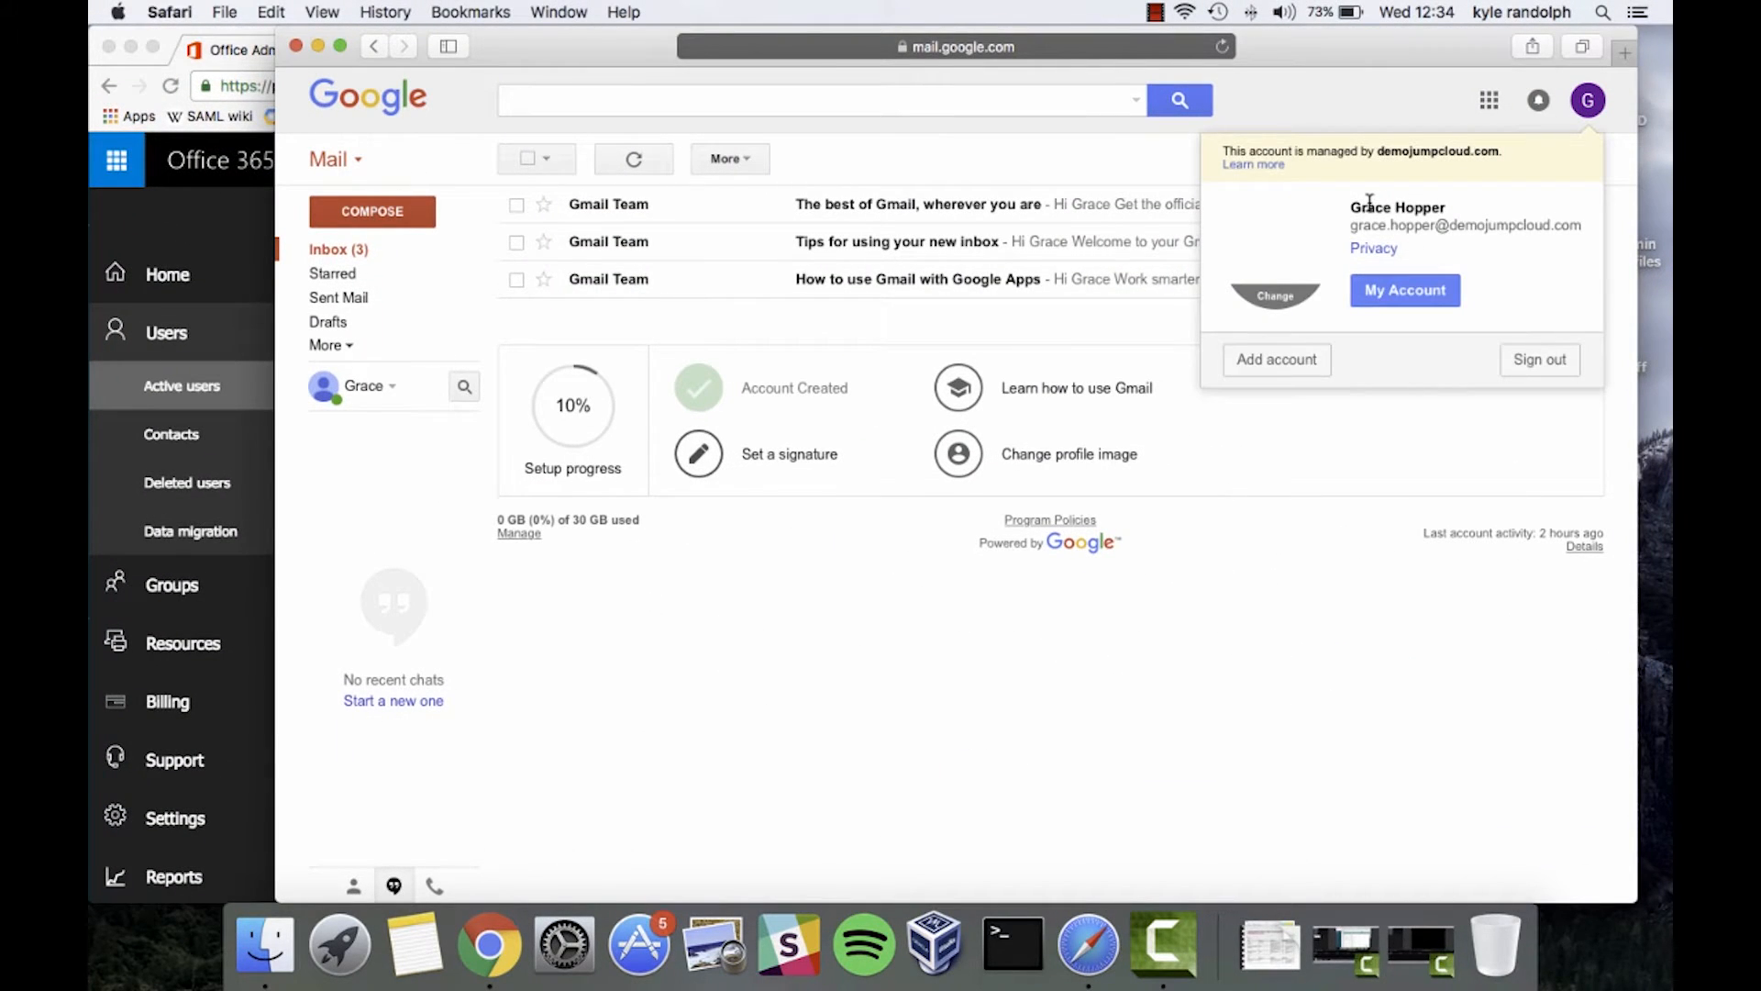
pyautogui.moveTo(1341, 212); pyautogui.dragTo(1482, 240)
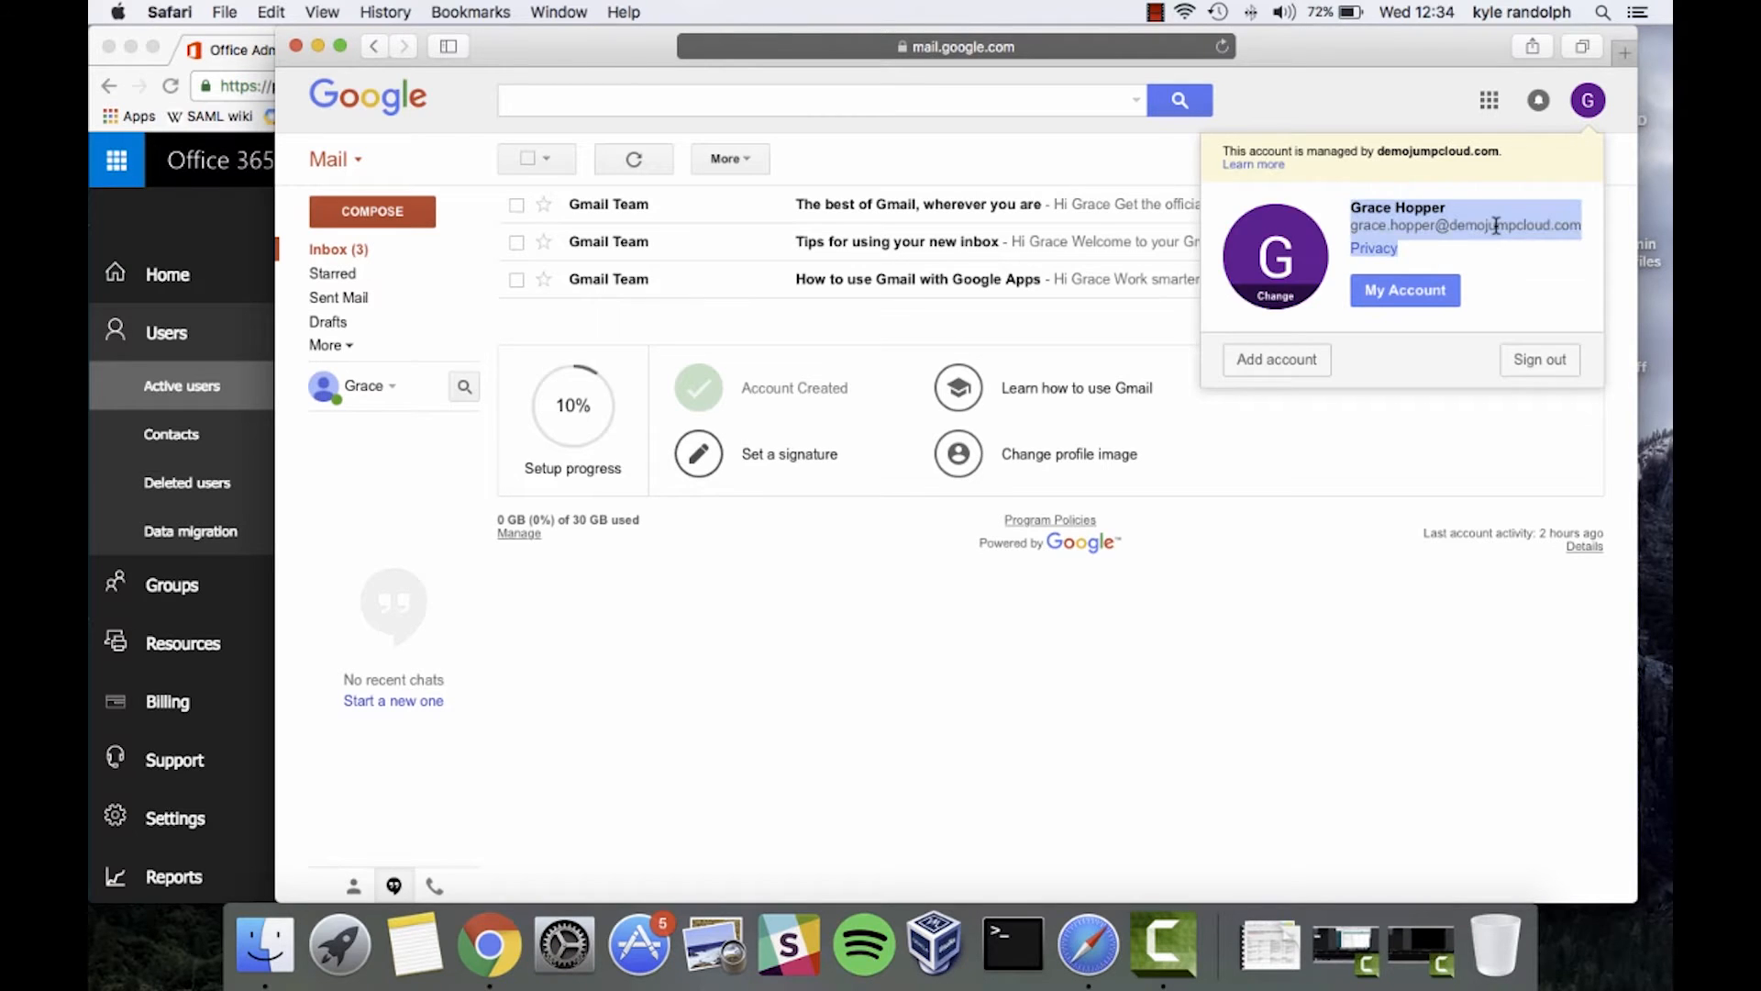
pyautogui.click(1496, 225)
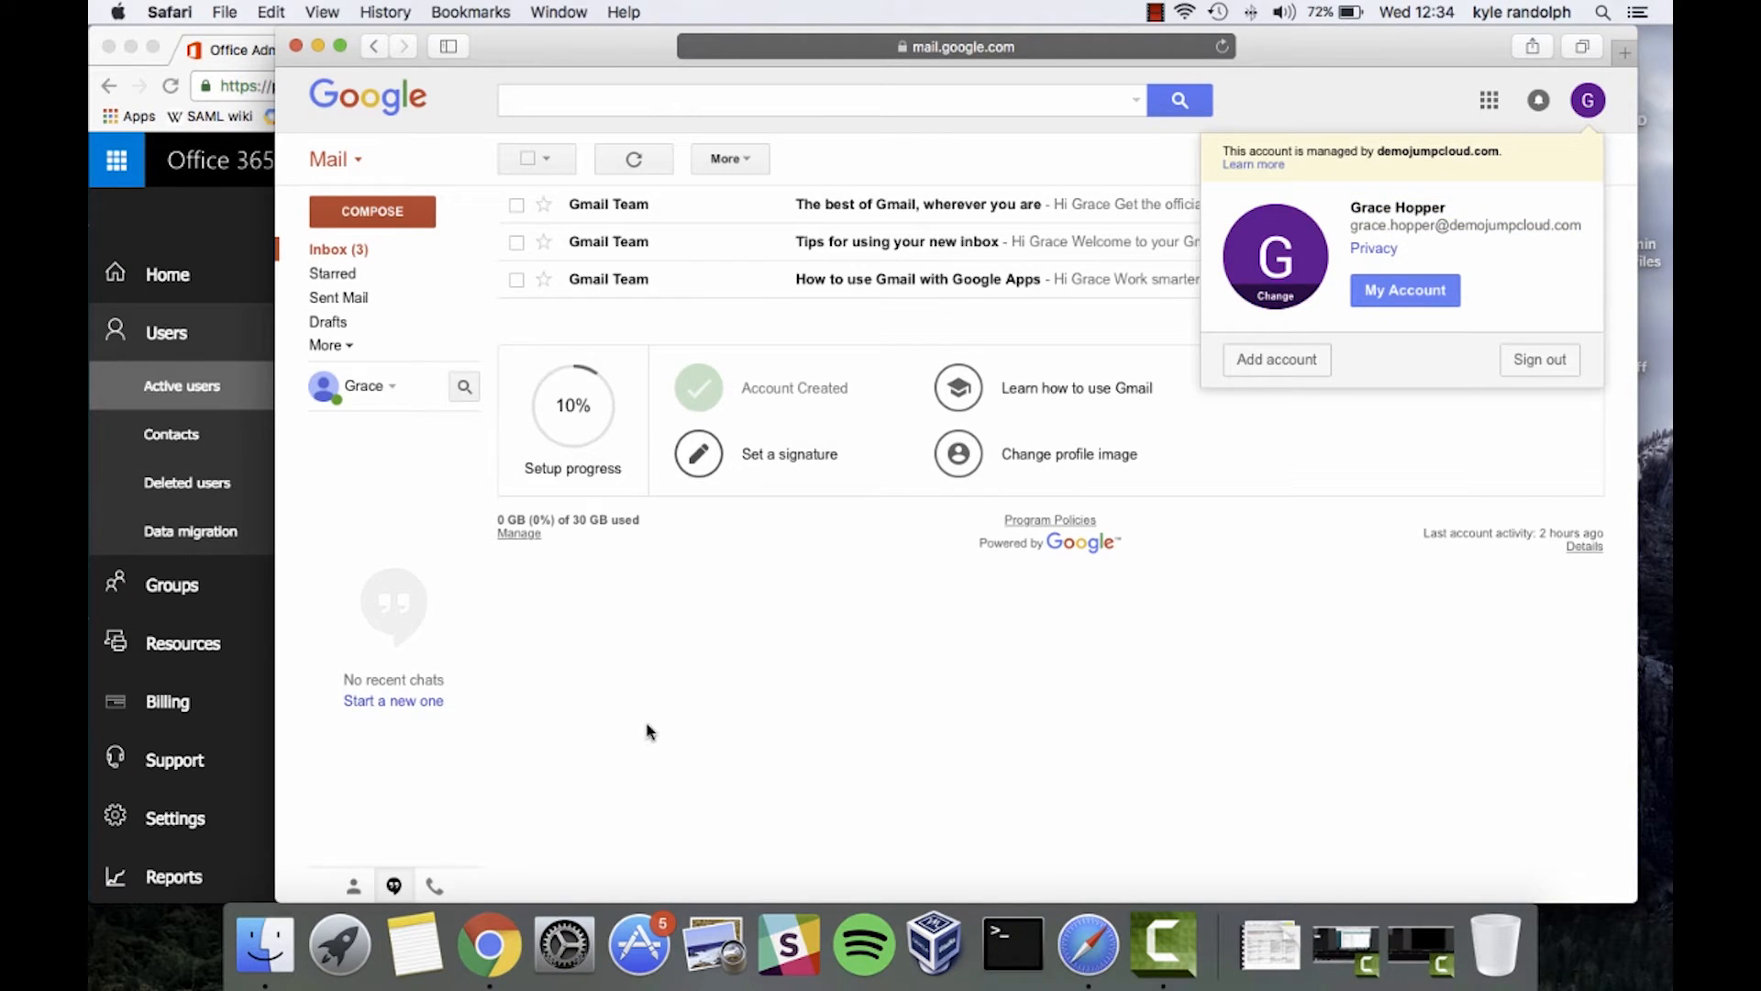
pyautogui.hotkey('ctrl', 'Up')
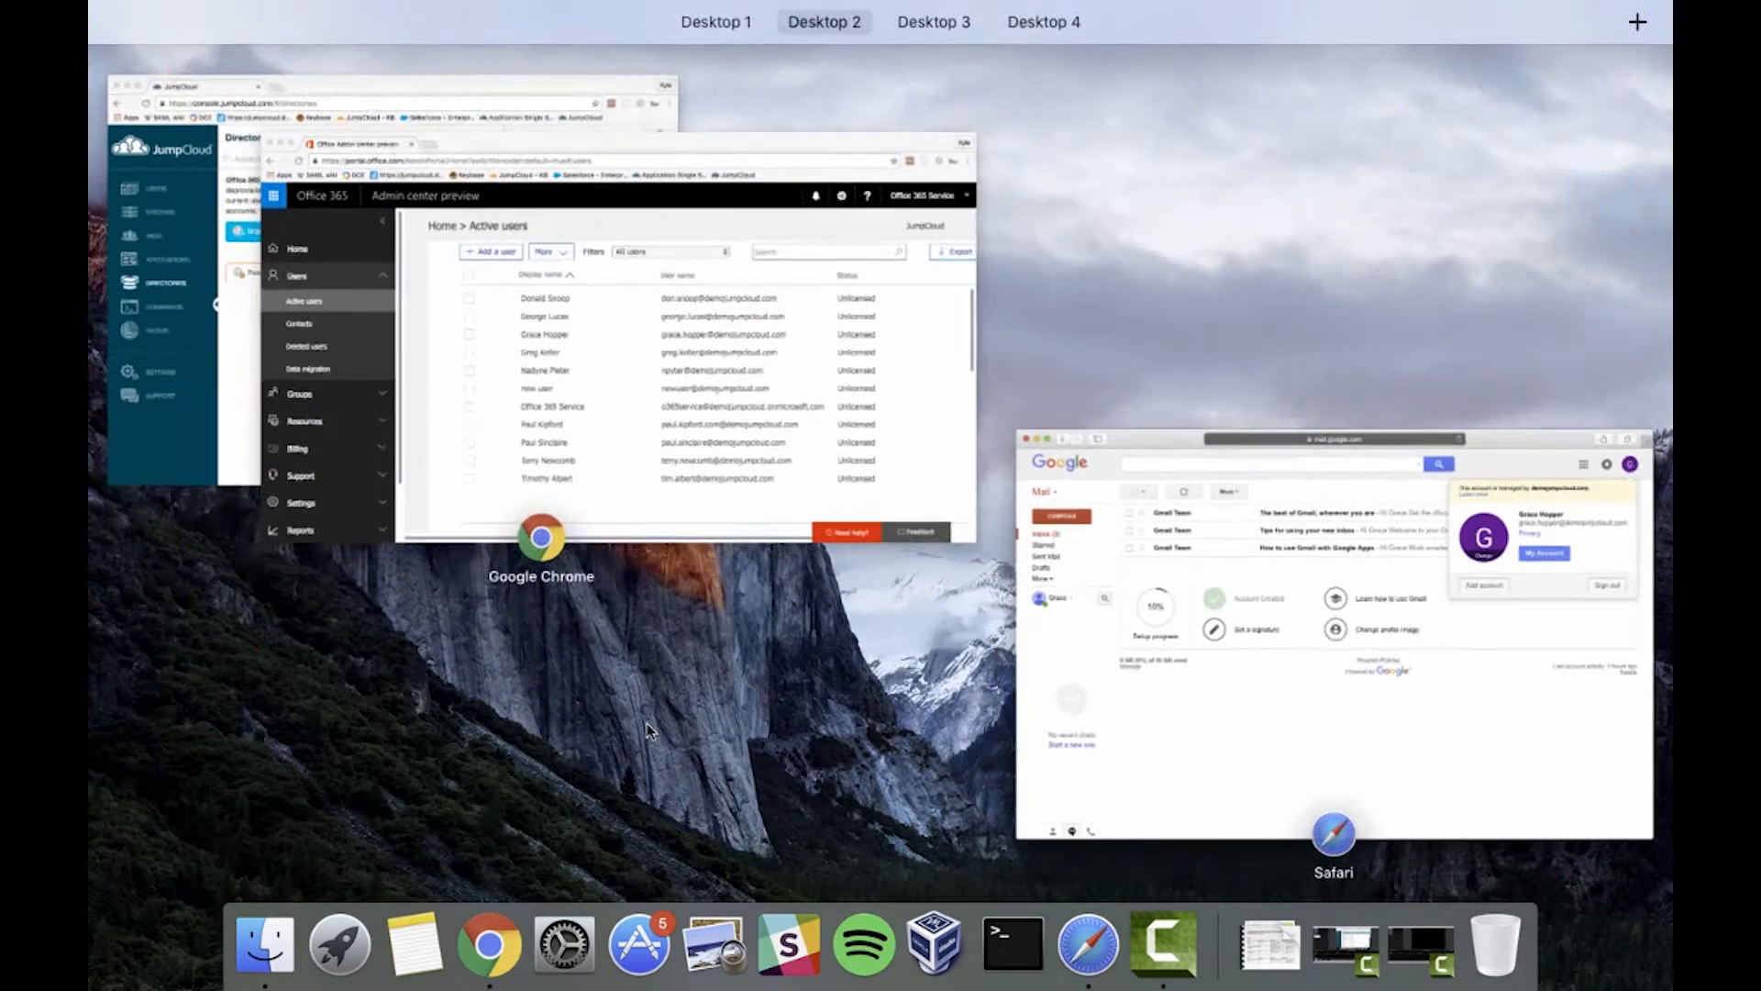
# Import only the third Office 365 user into JumpCloud and dismiss the Import Complete notice
pyautogui.click(189, 266)
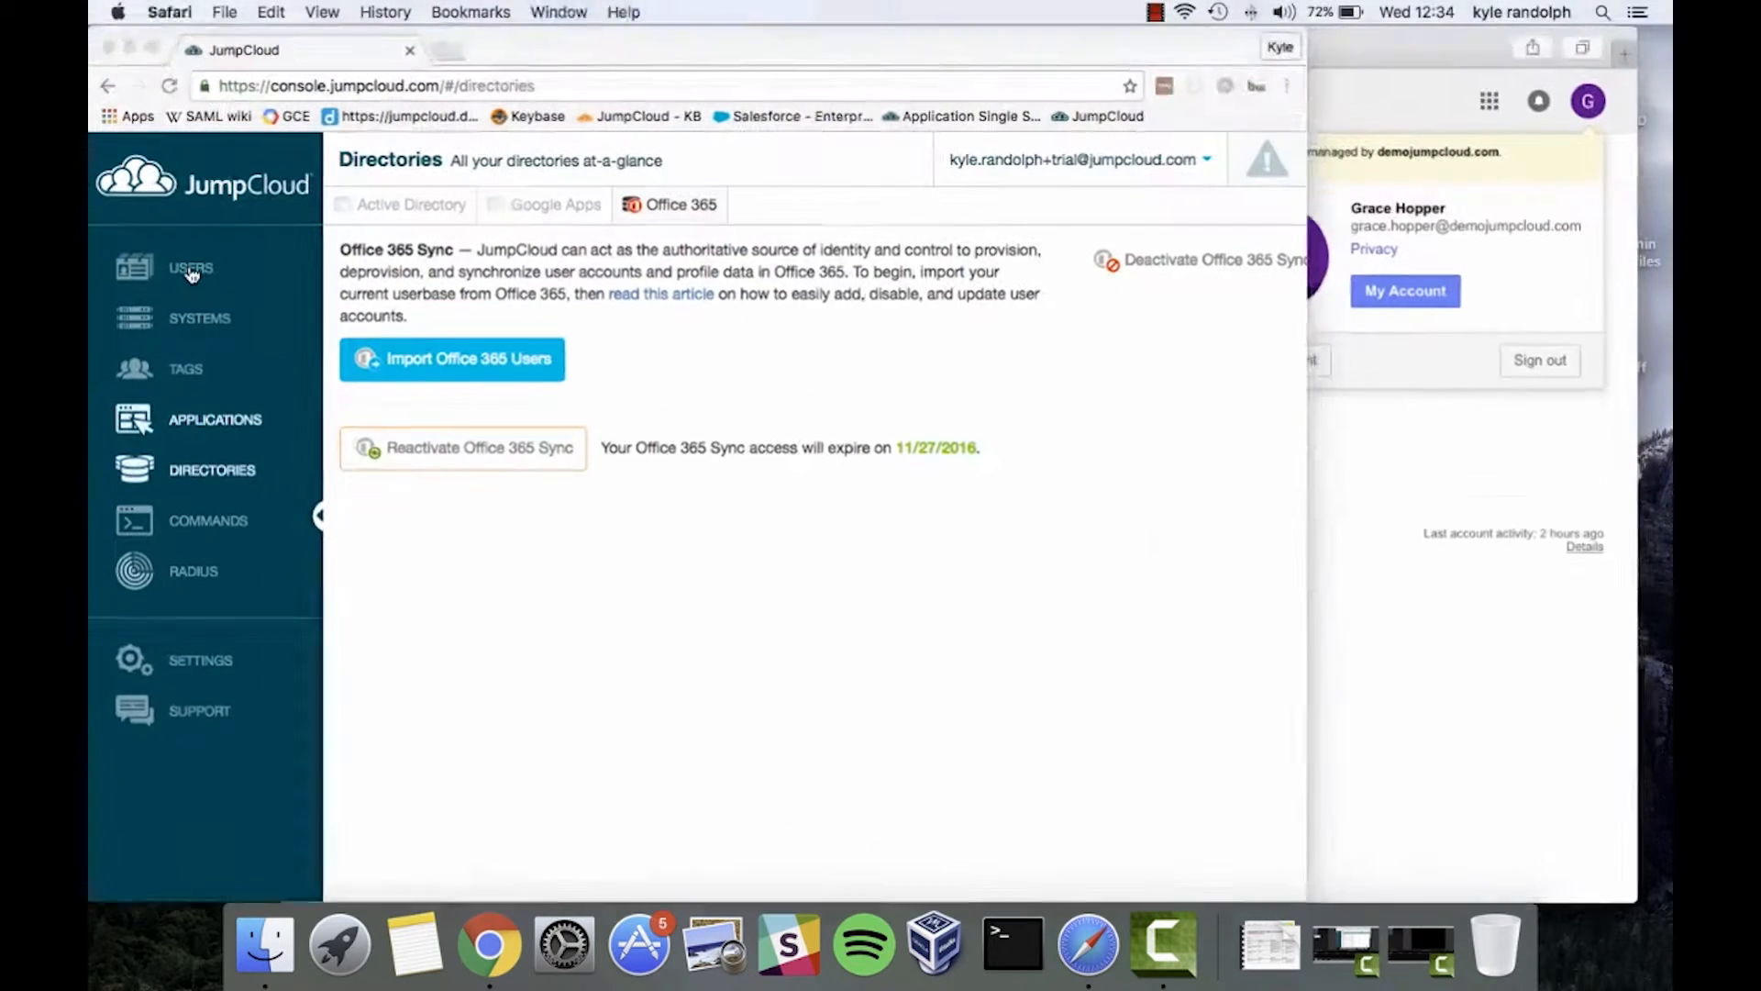
pyautogui.click(503, 378)
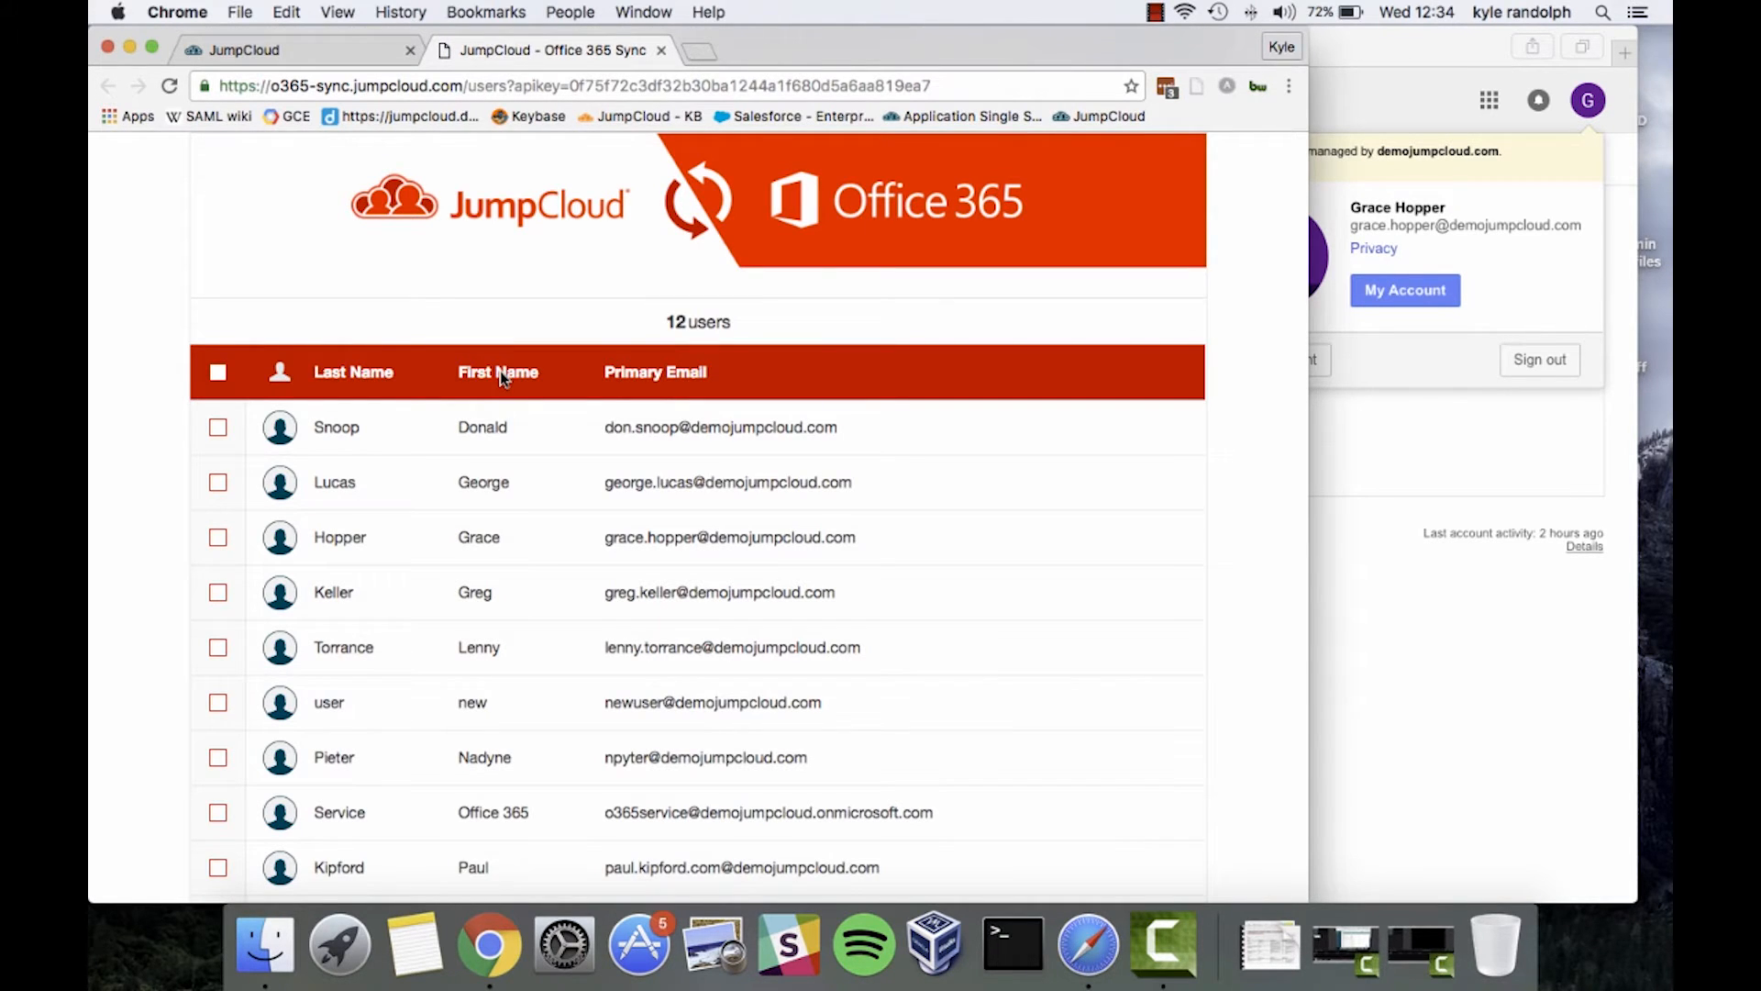
pyautogui.click(218, 372)
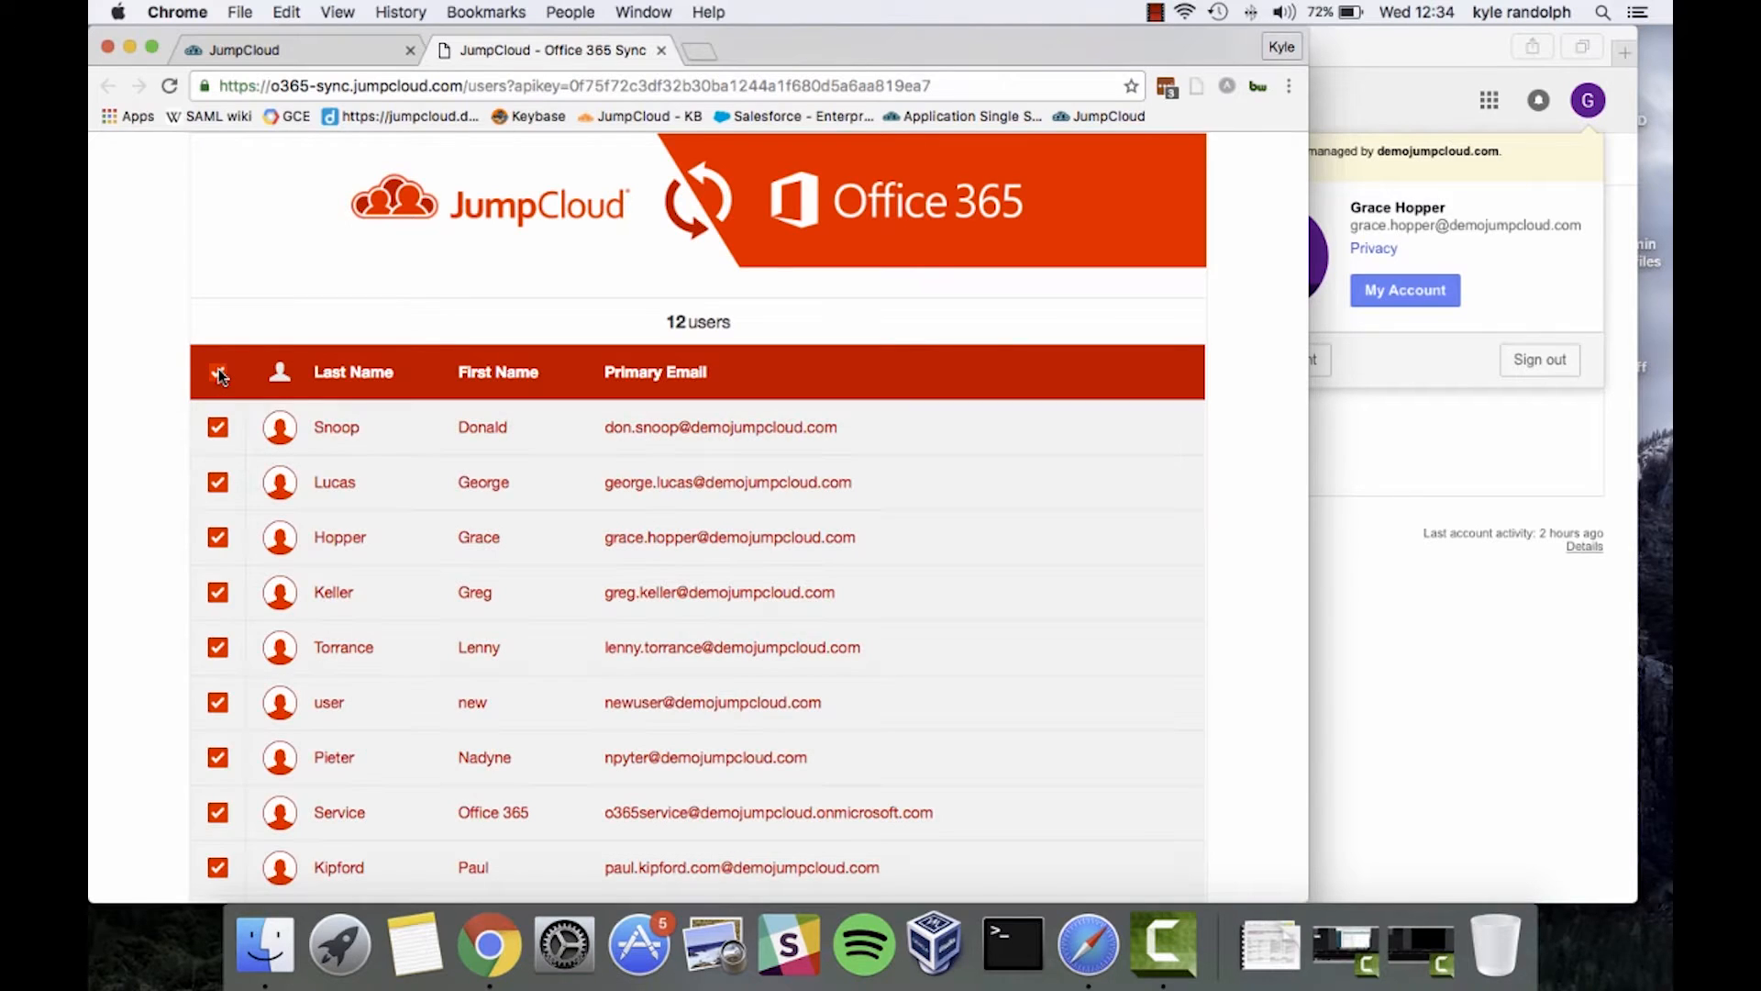
pyautogui.click(220, 374)
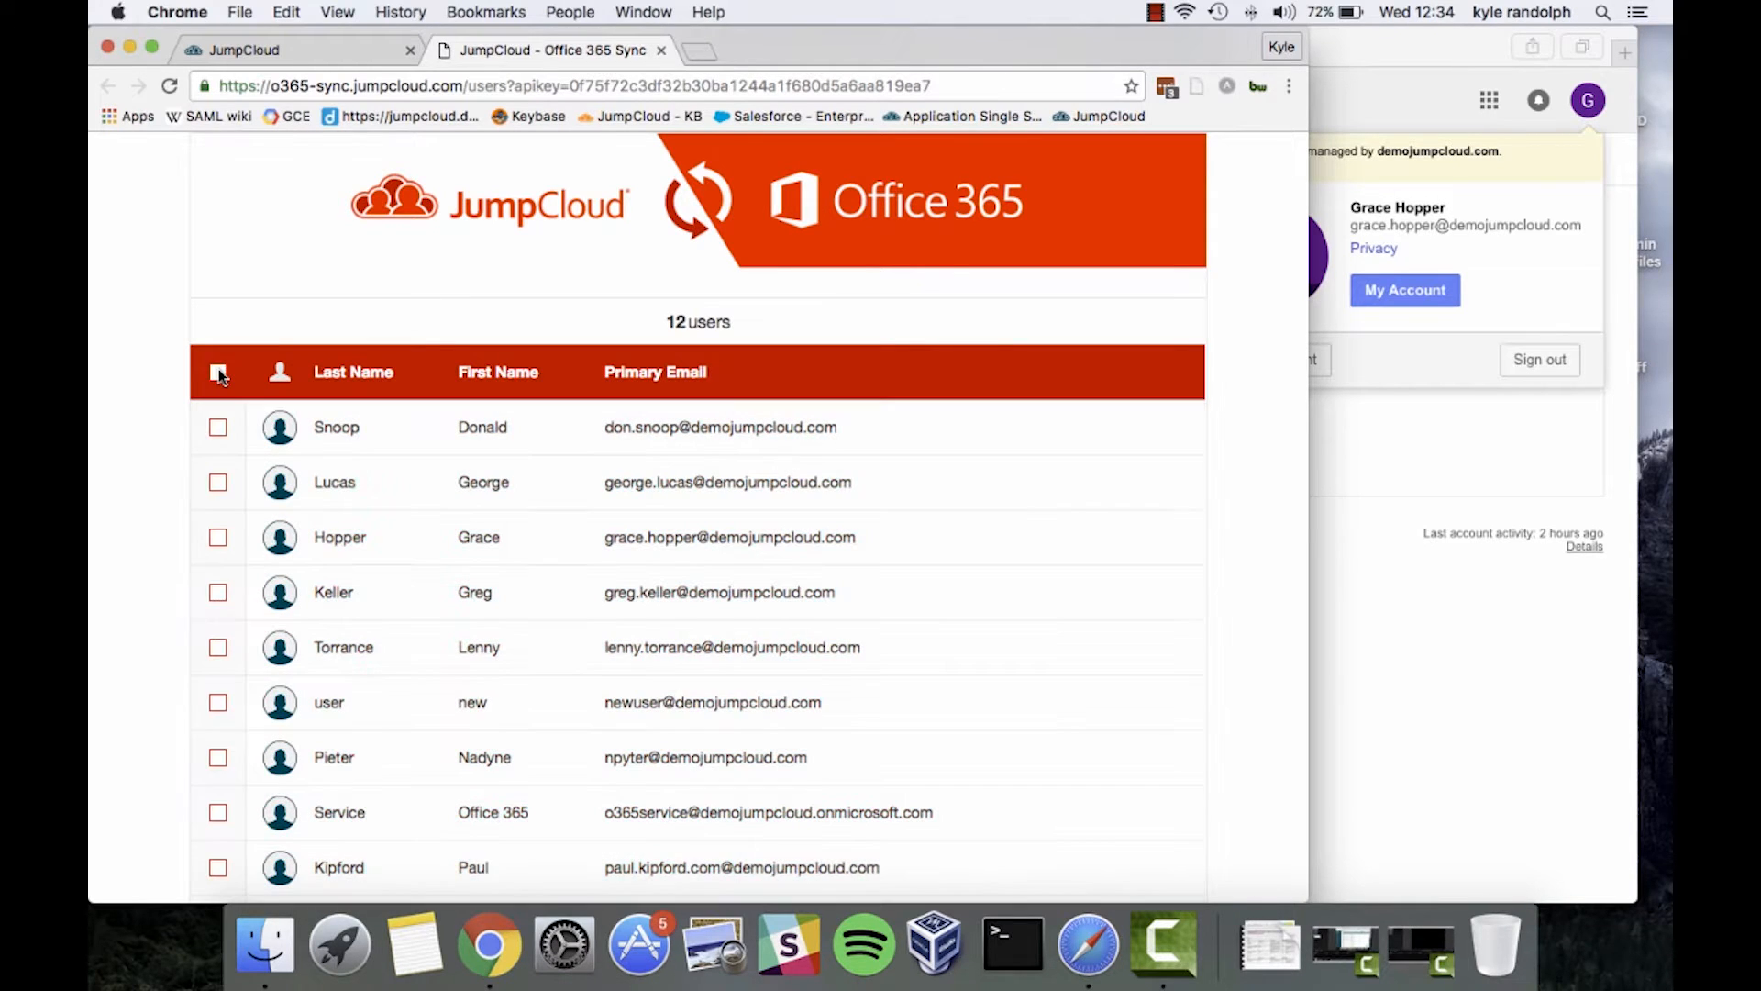
pyautogui.click(219, 540)
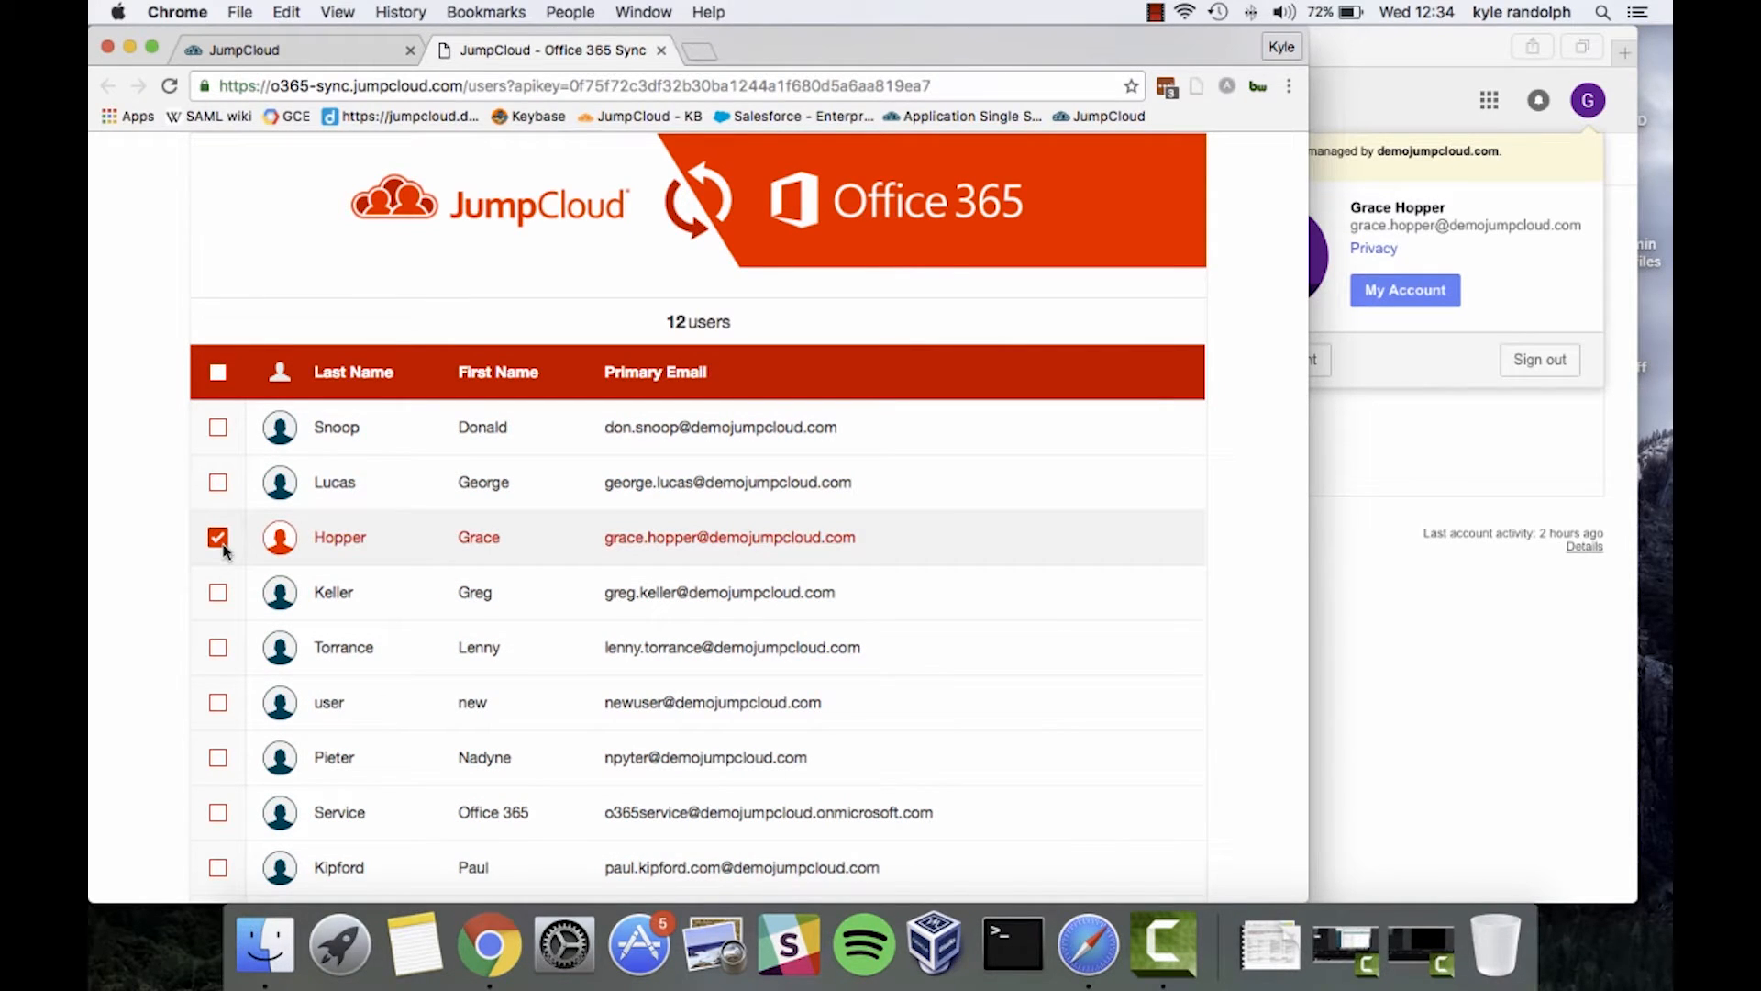
pyautogui.scroll(-5, 514, 601)
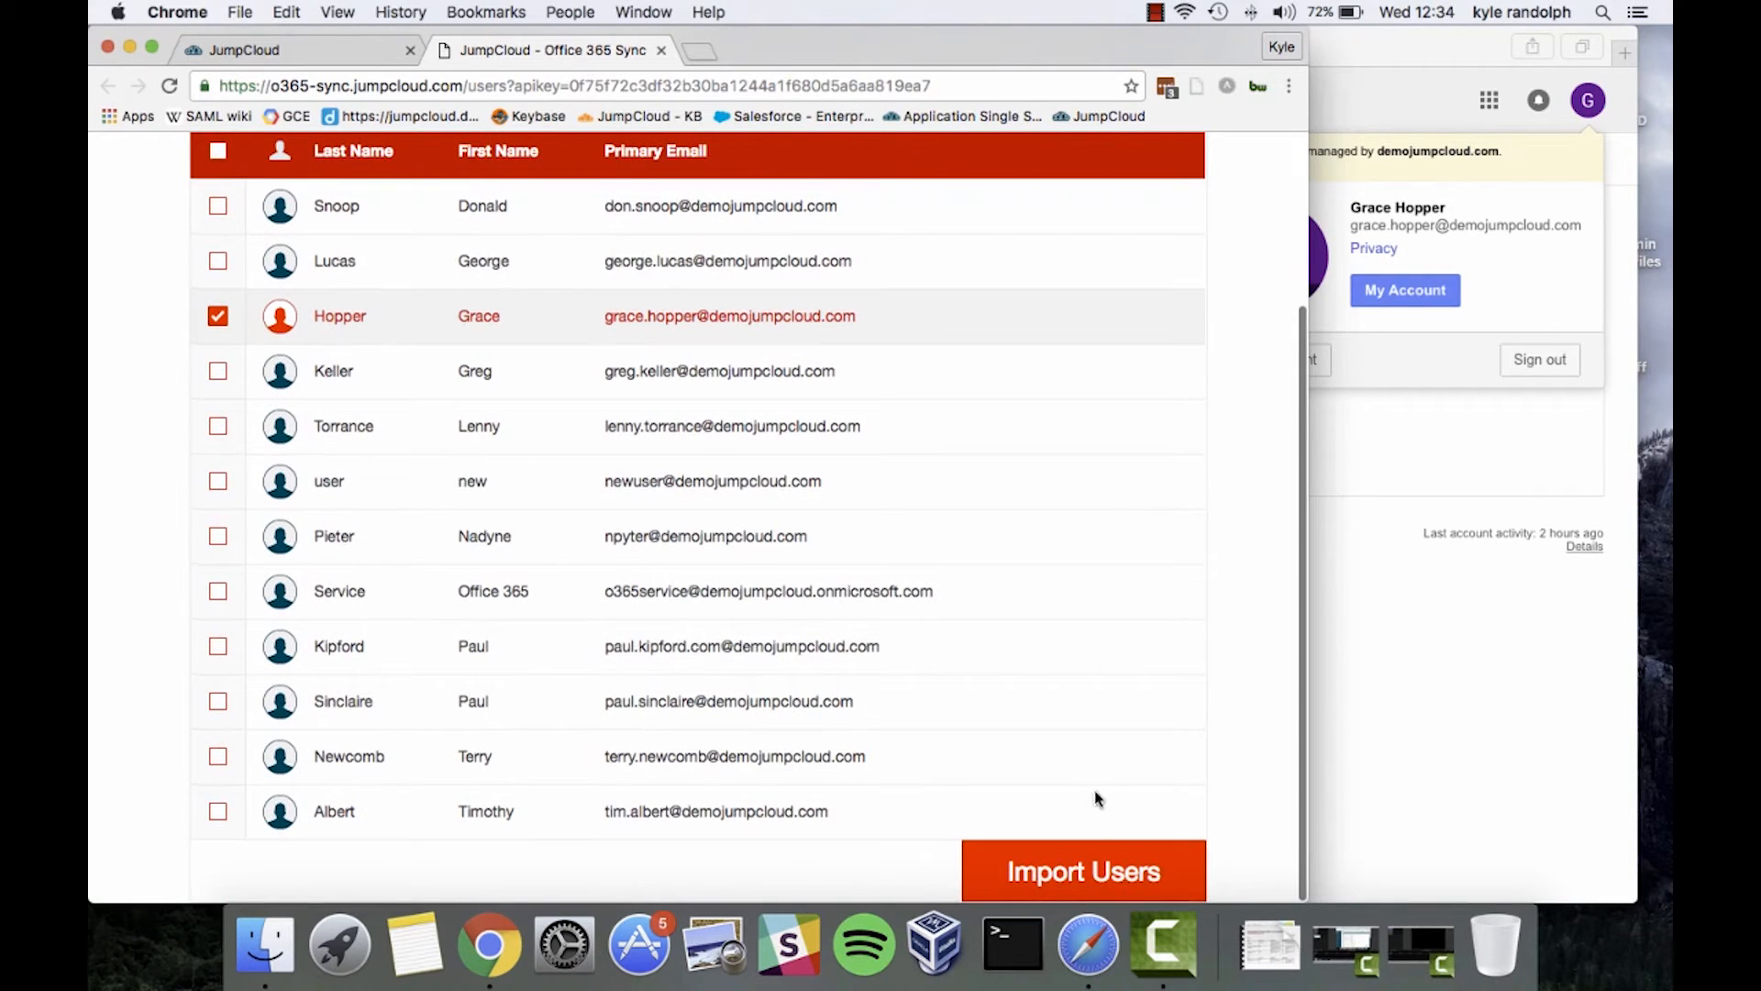
pyautogui.click(1059, 867)
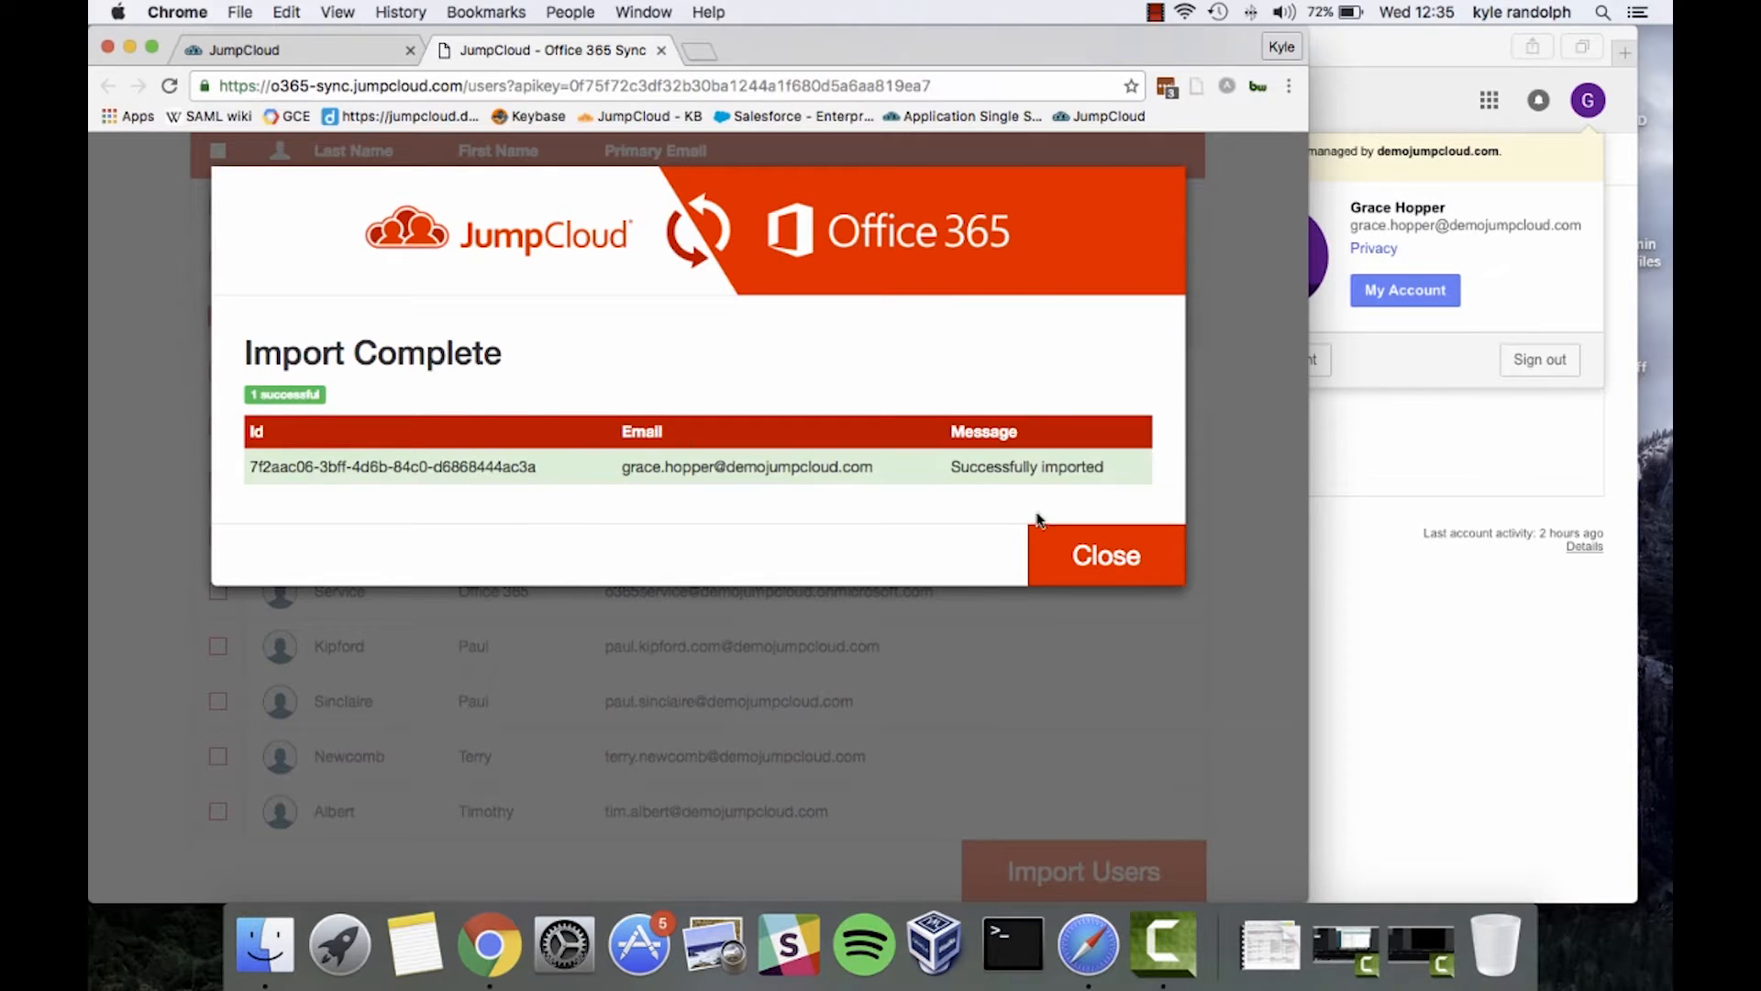
pyautogui.click(1079, 550)
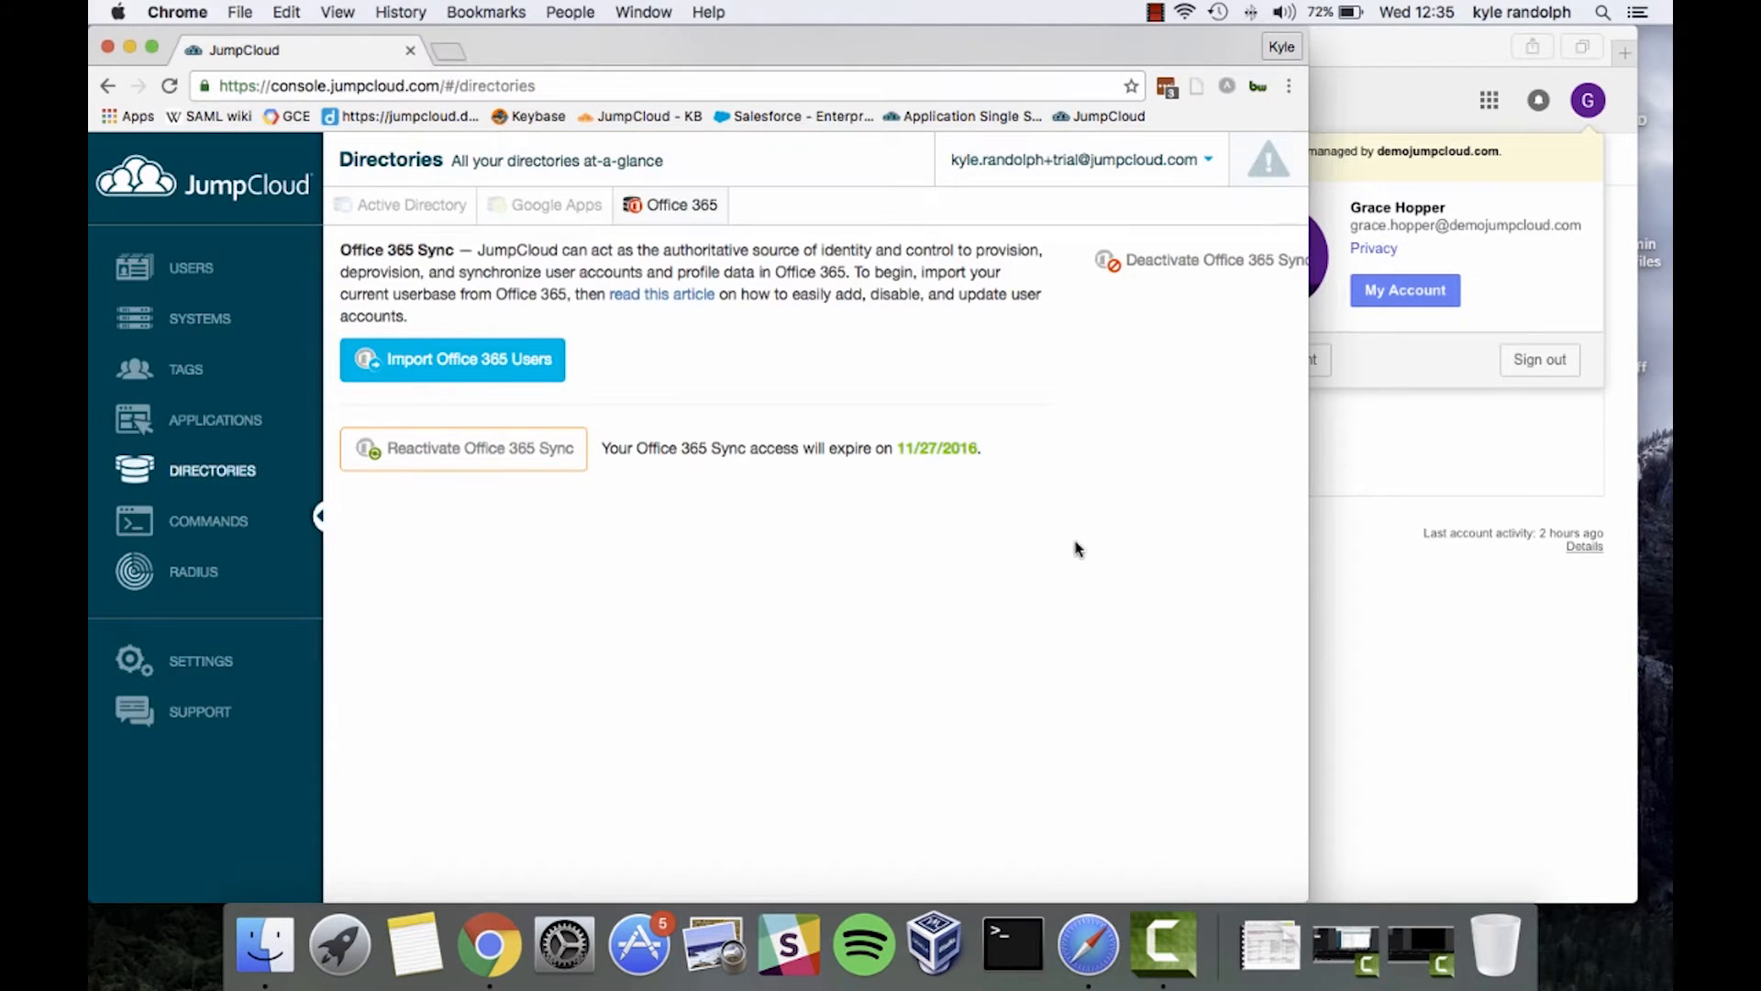
# In the Users list, check the activation status warning shown on the imported user
pyautogui.click(221, 286)
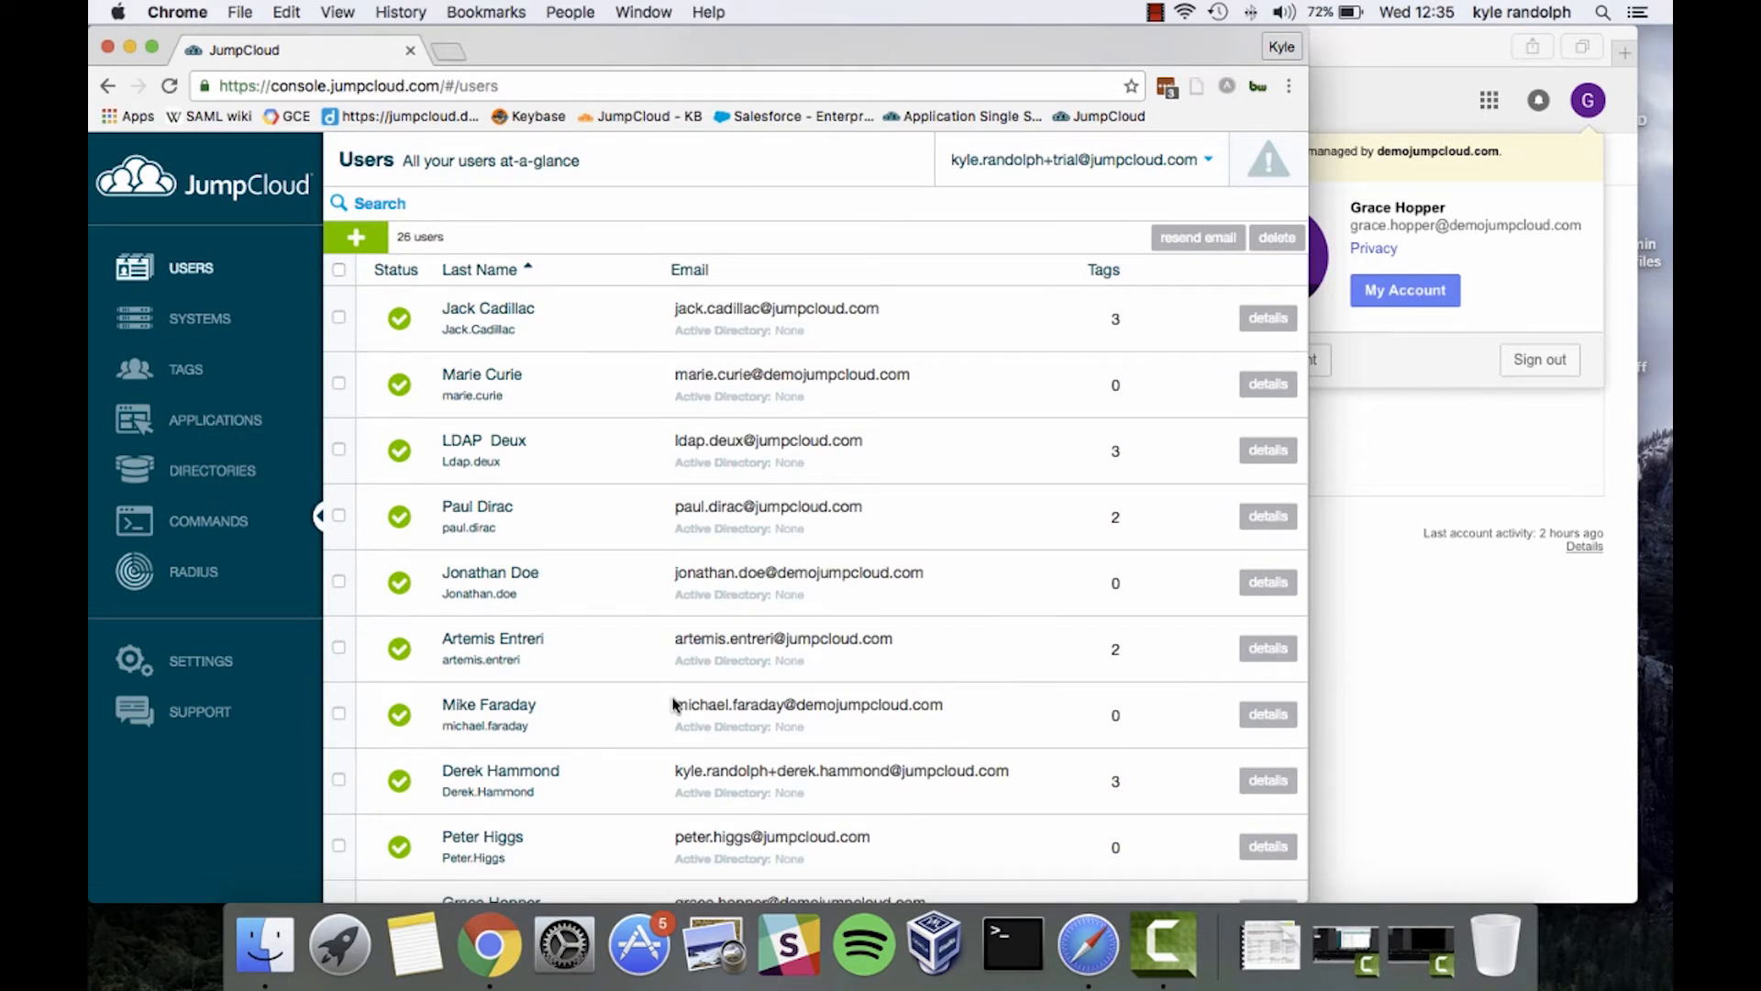
pyautogui.scroll(-2, 675, 704)
pyautogui.scroll(-5, 674, 704)
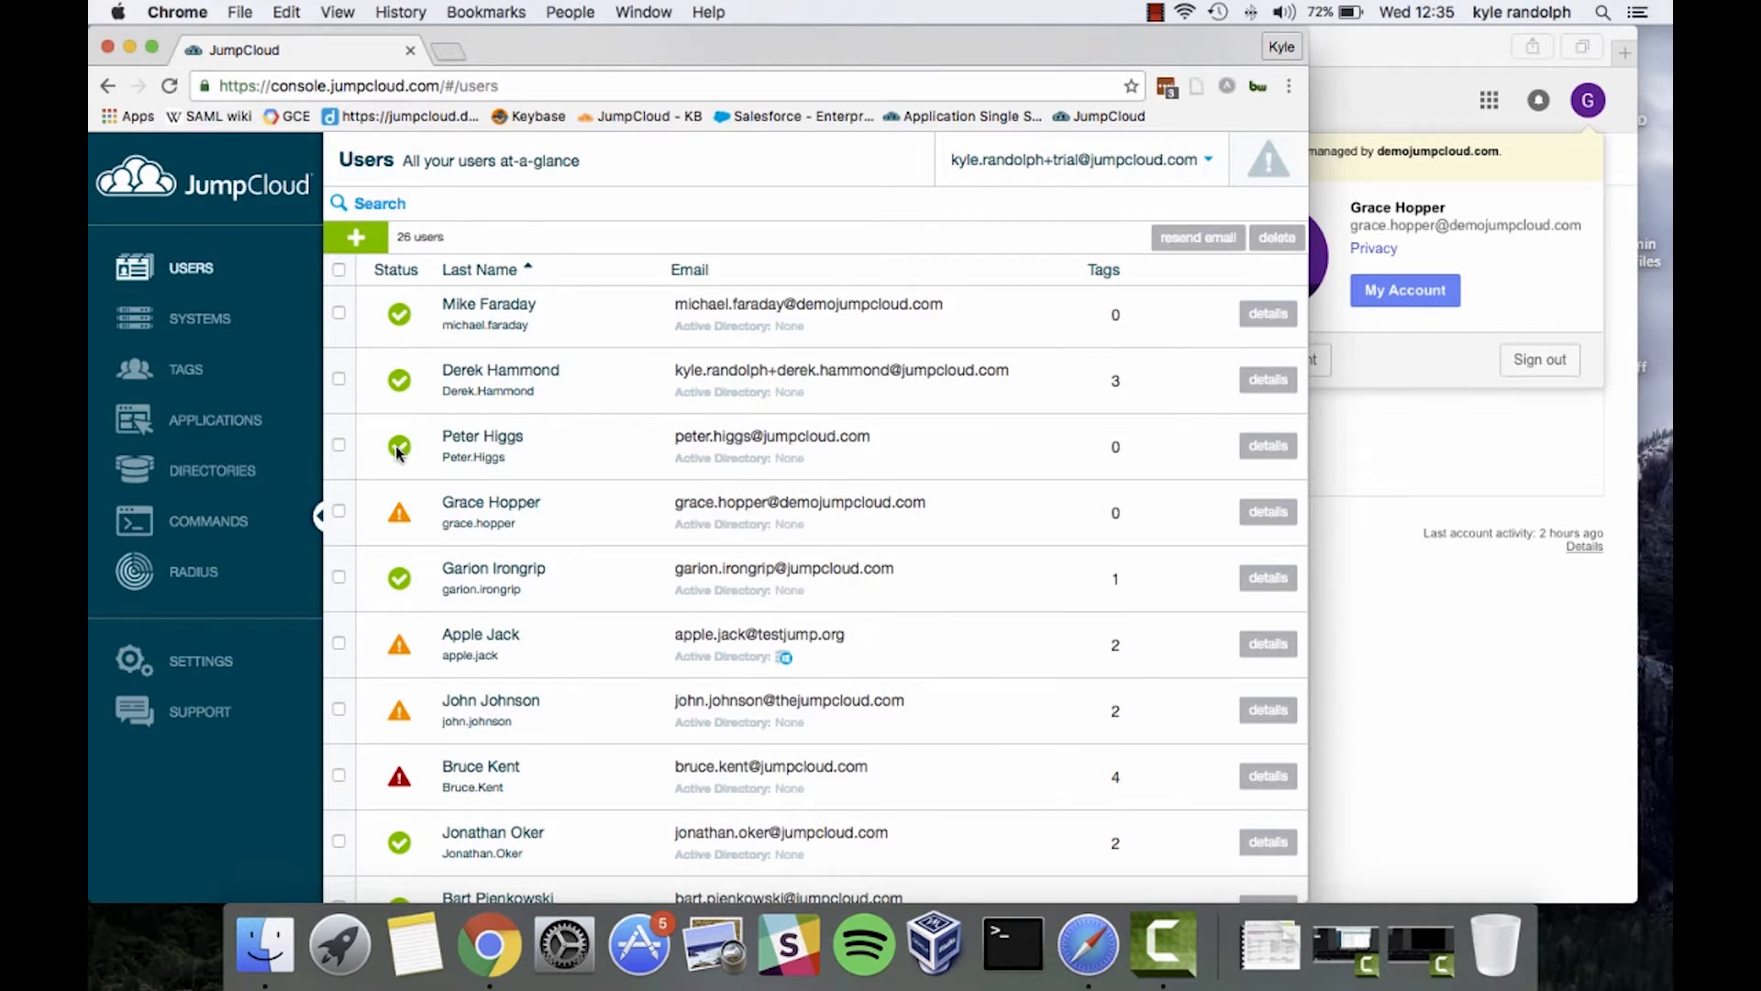
pyautogui.click(404, 518)
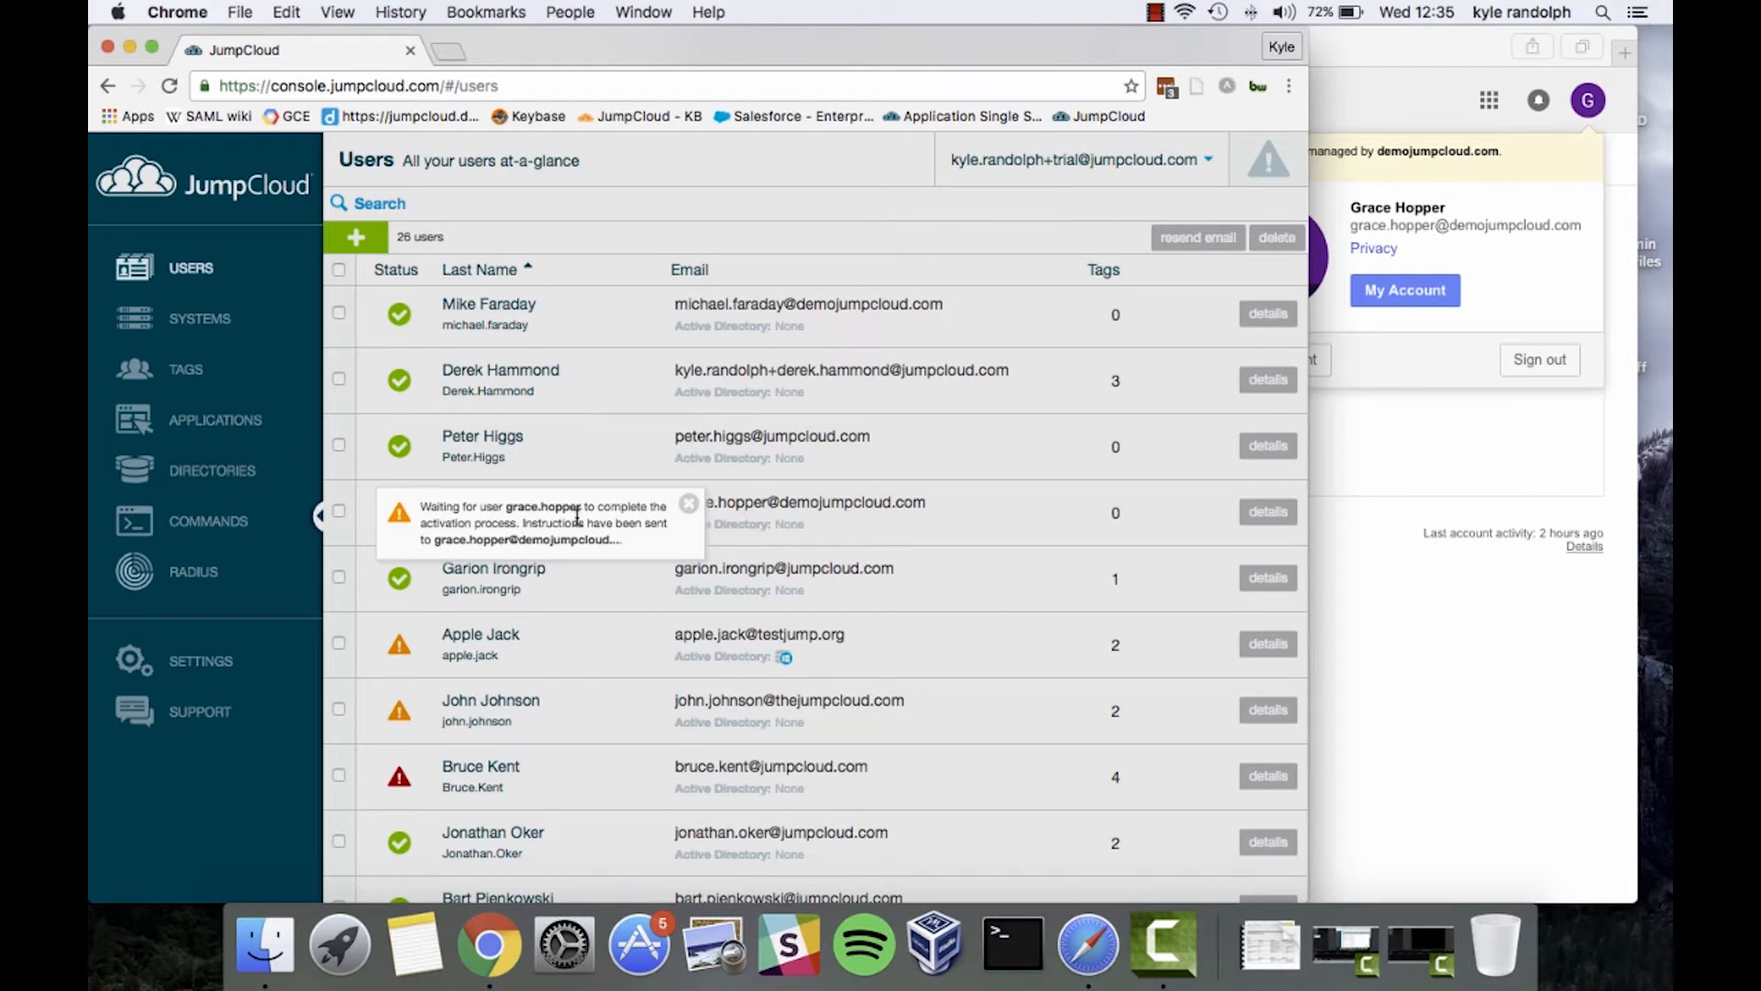
pyautogui.click(745, 540)
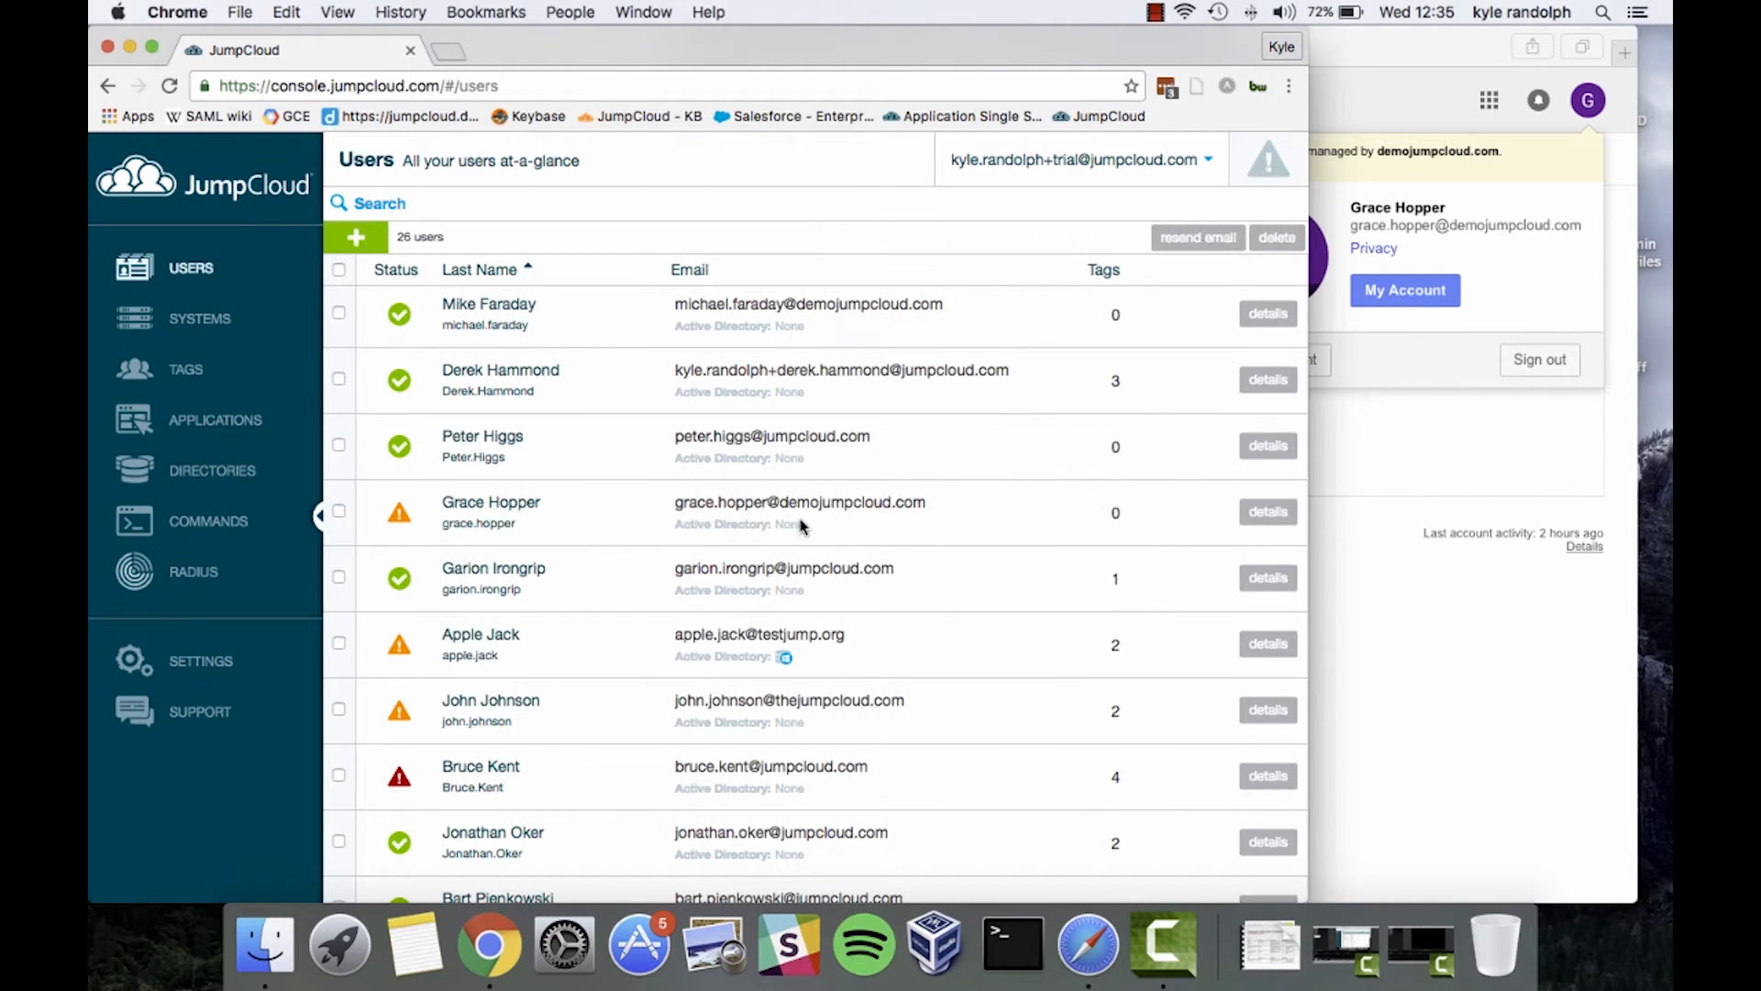
# Enable Office 365 in the imported user's Directories, save, and confirm it shows SYNCED
pyautogui.click(1273, 512)
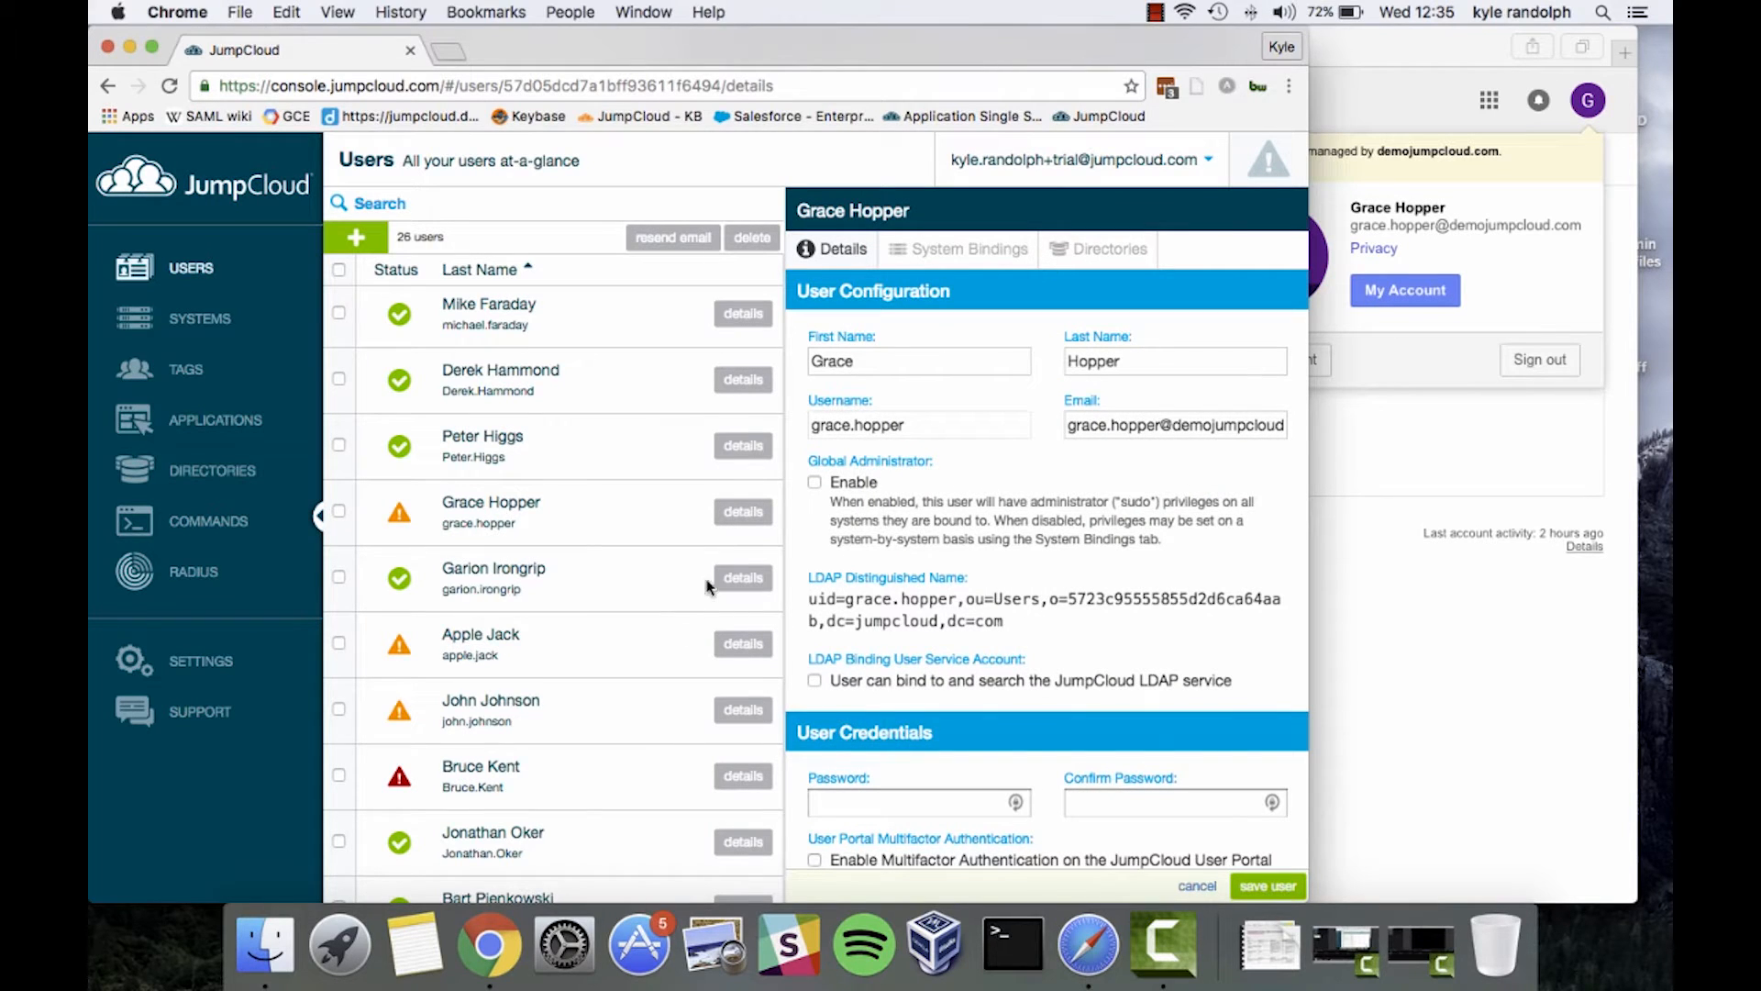
pyautogui.click(1110, 252)
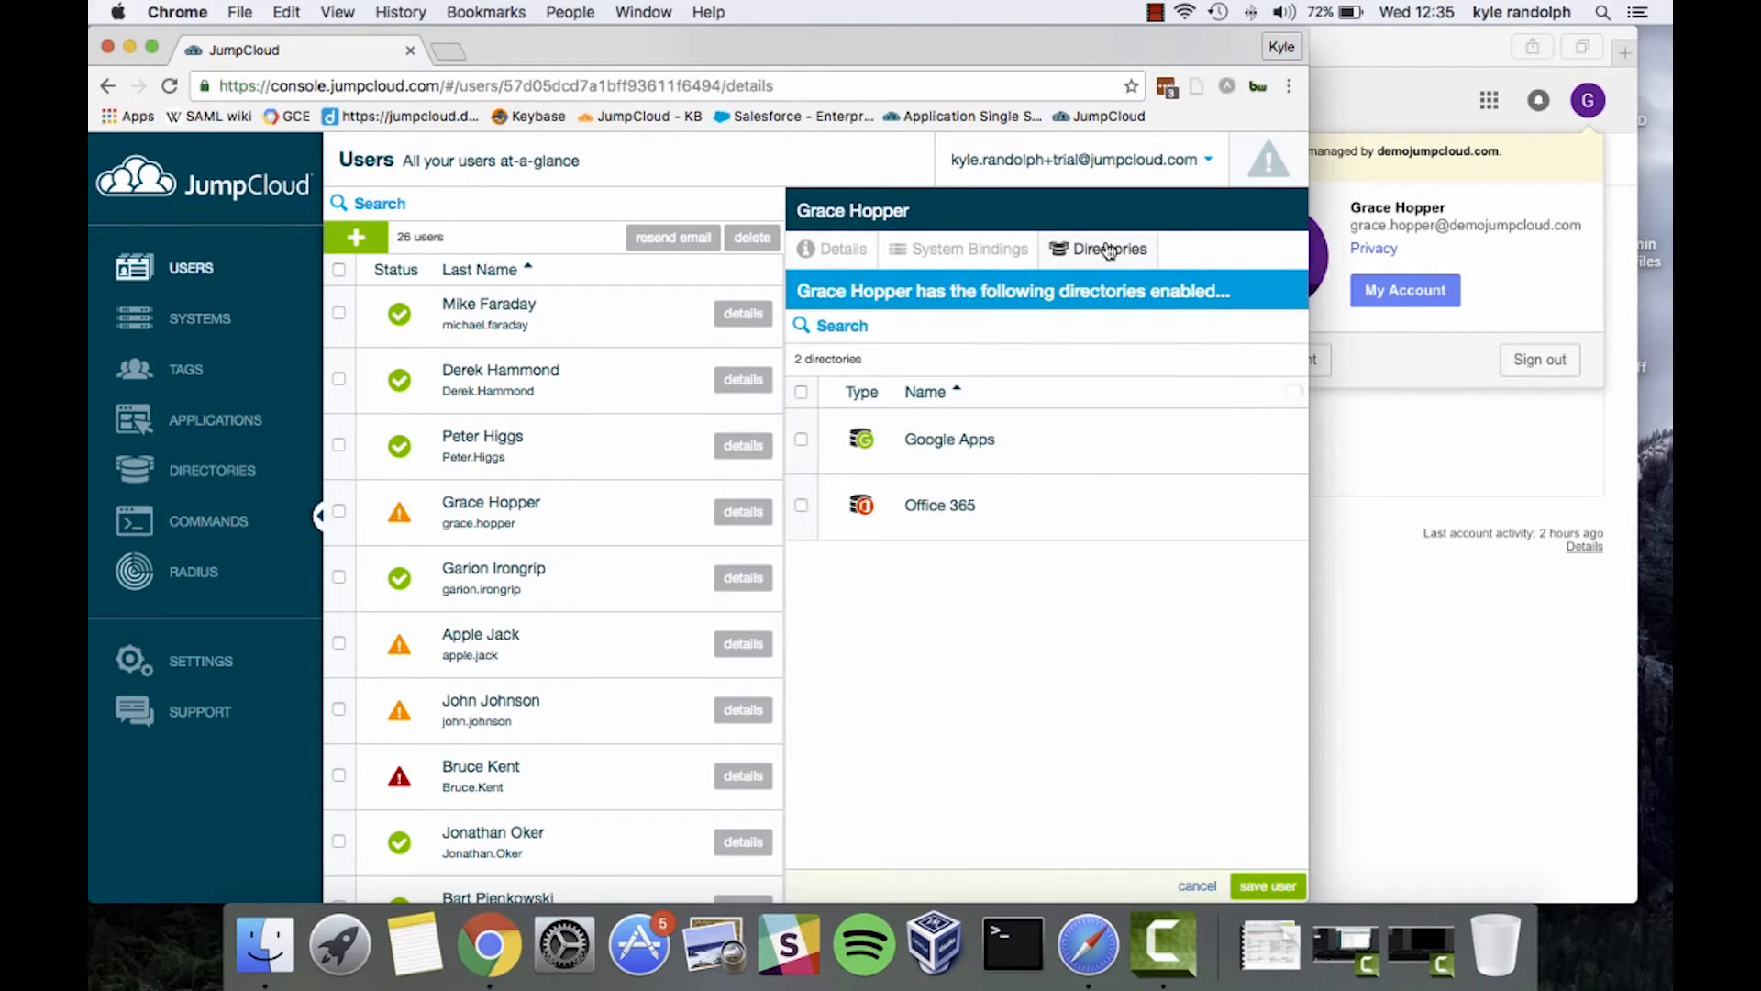
pyautogui.click(802, 510)
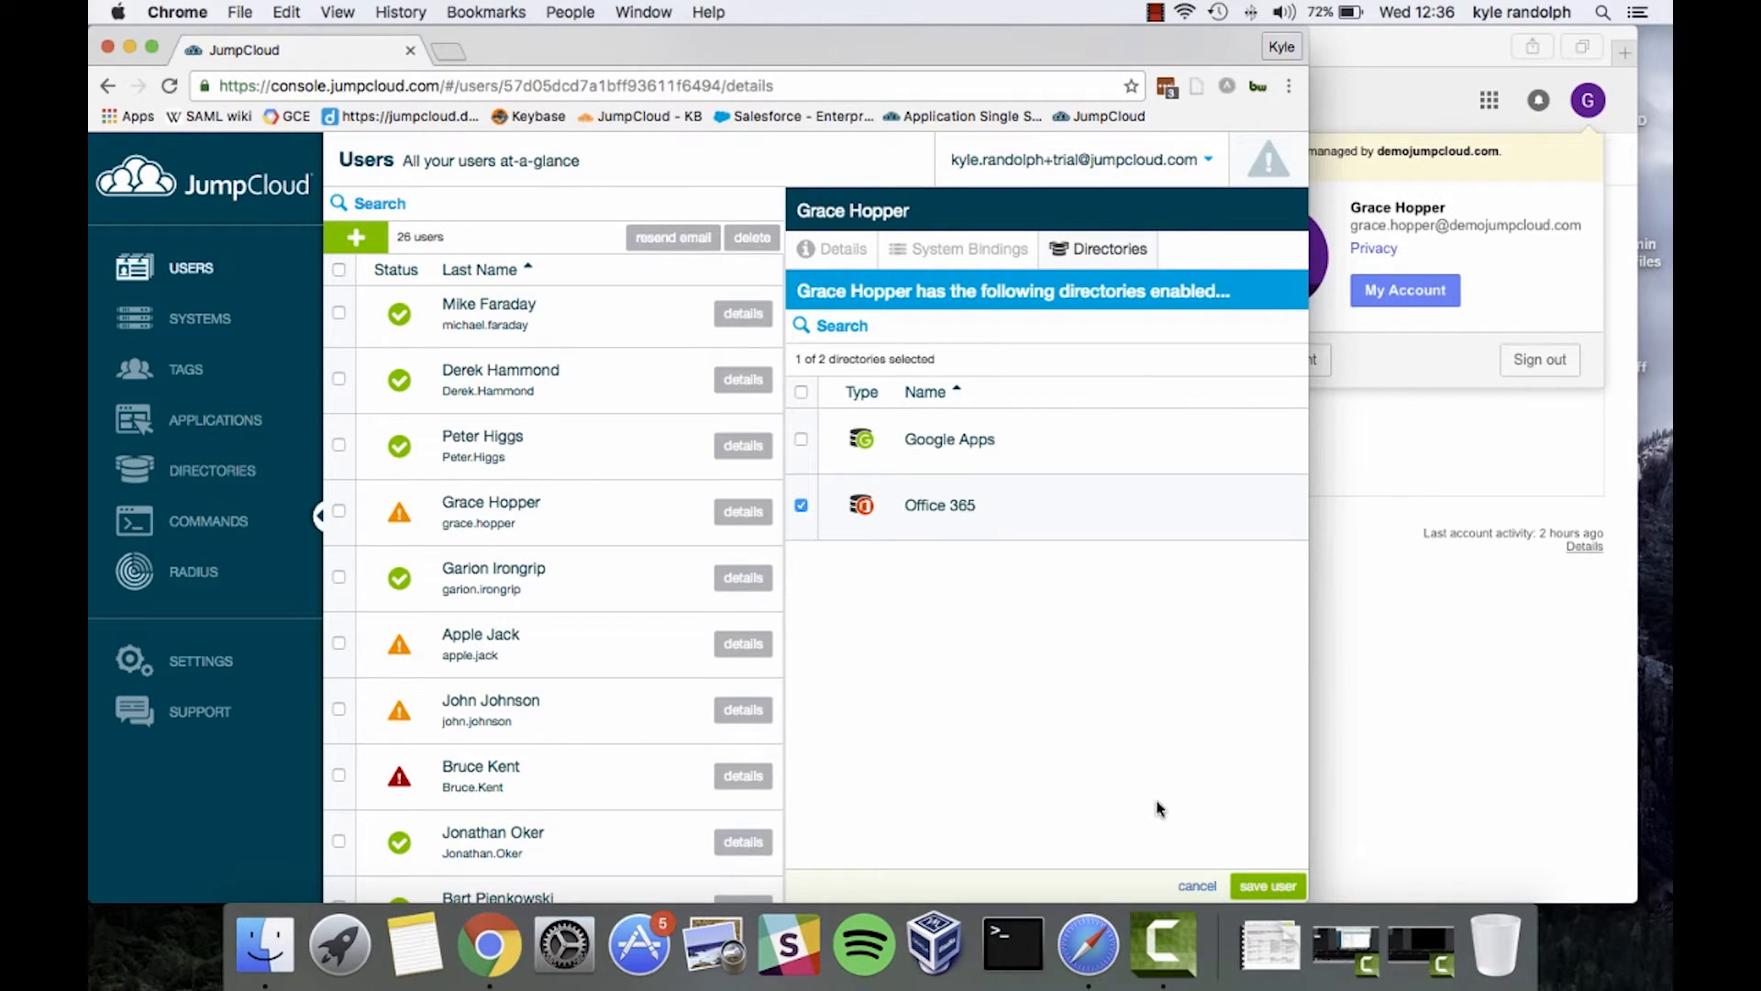
pyautogui.click(1289, 887)
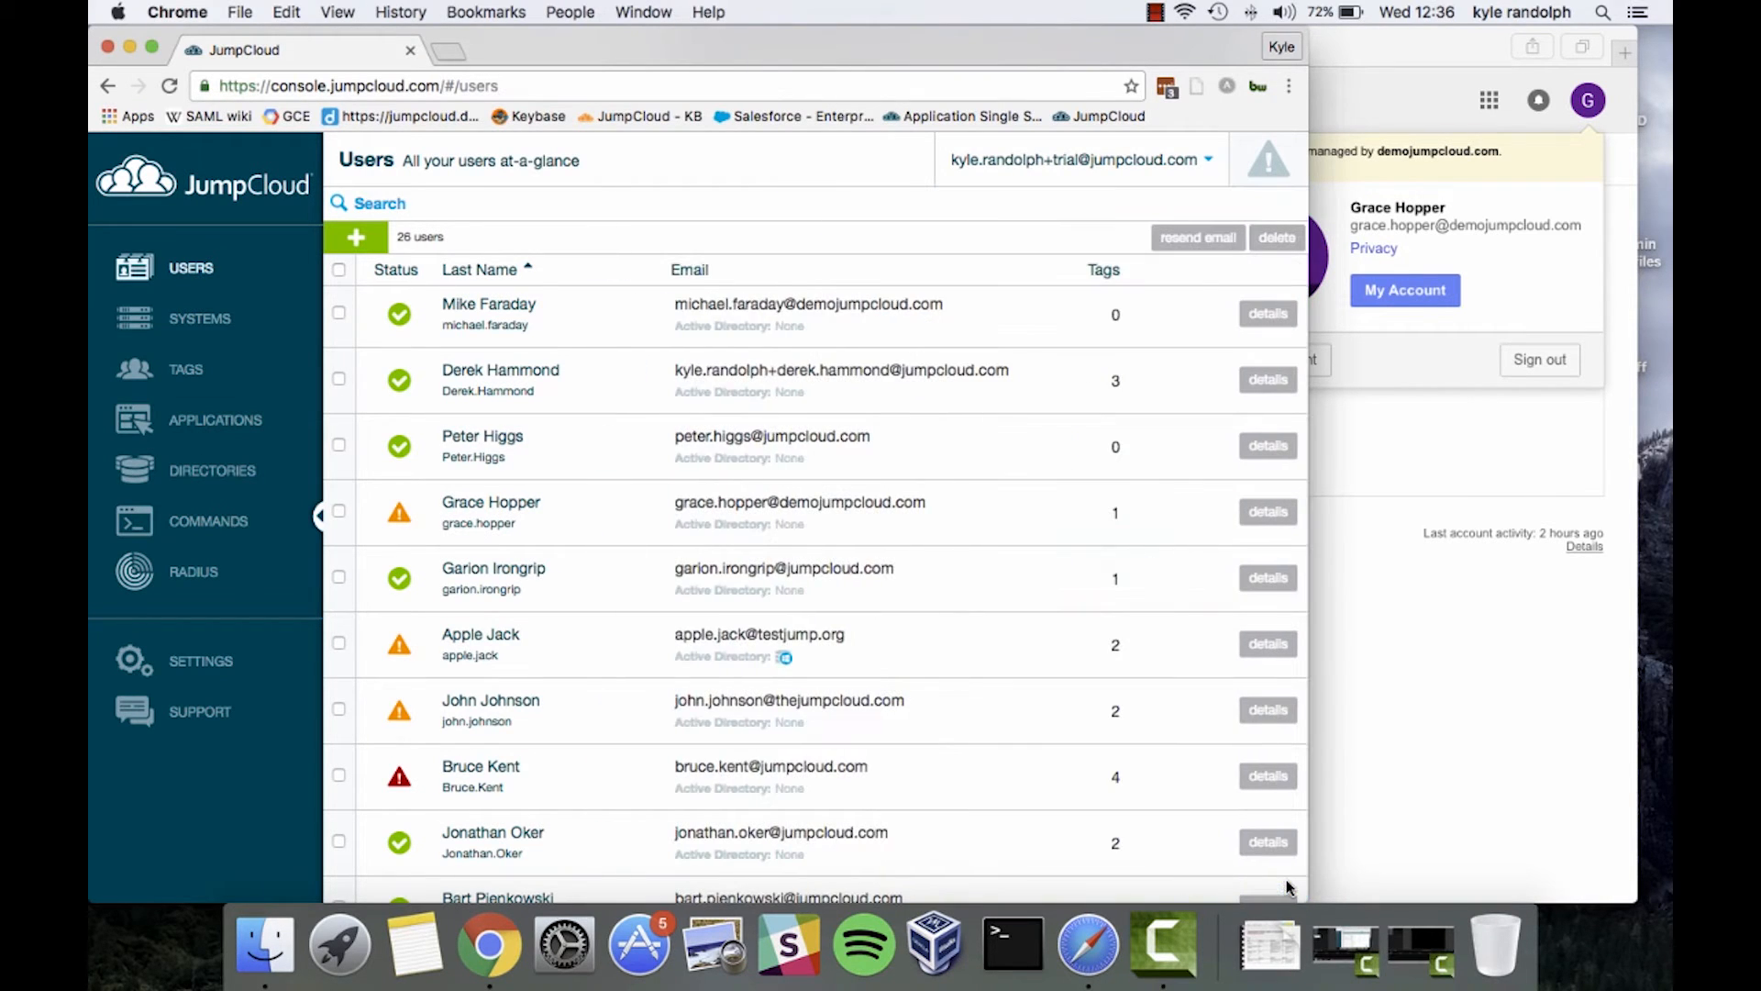
pyautogui.click(1268, 512)
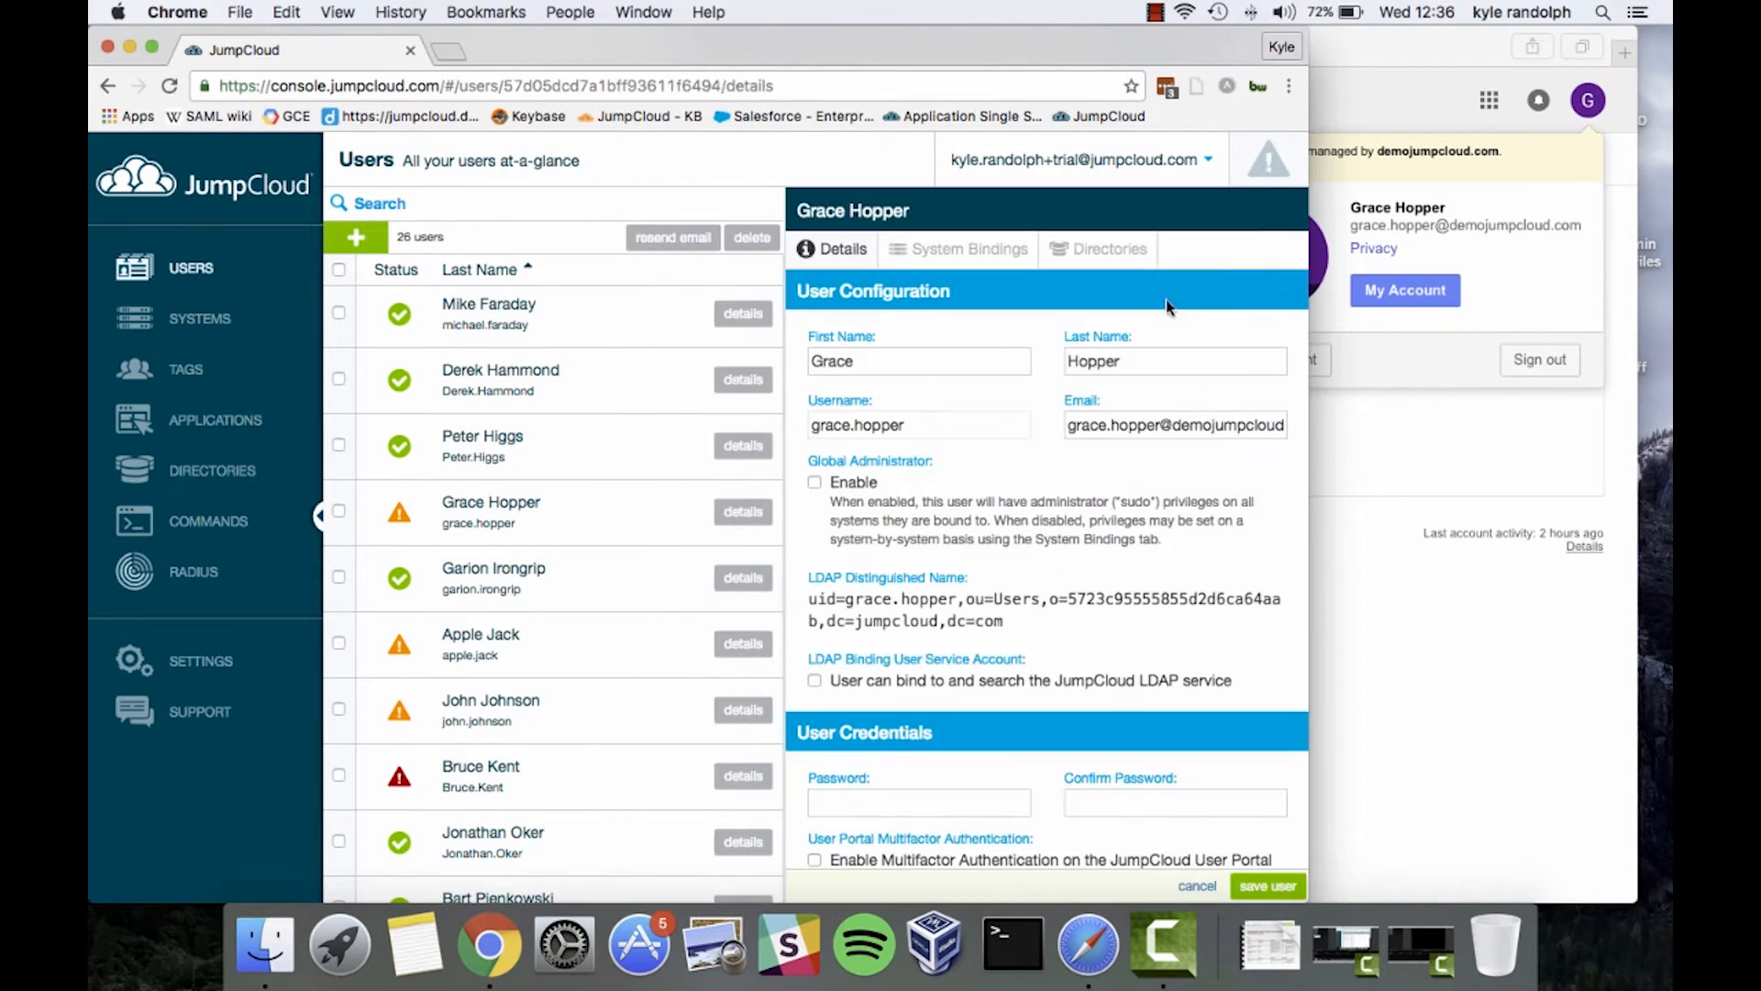
pyautogui.click(1096, 268)
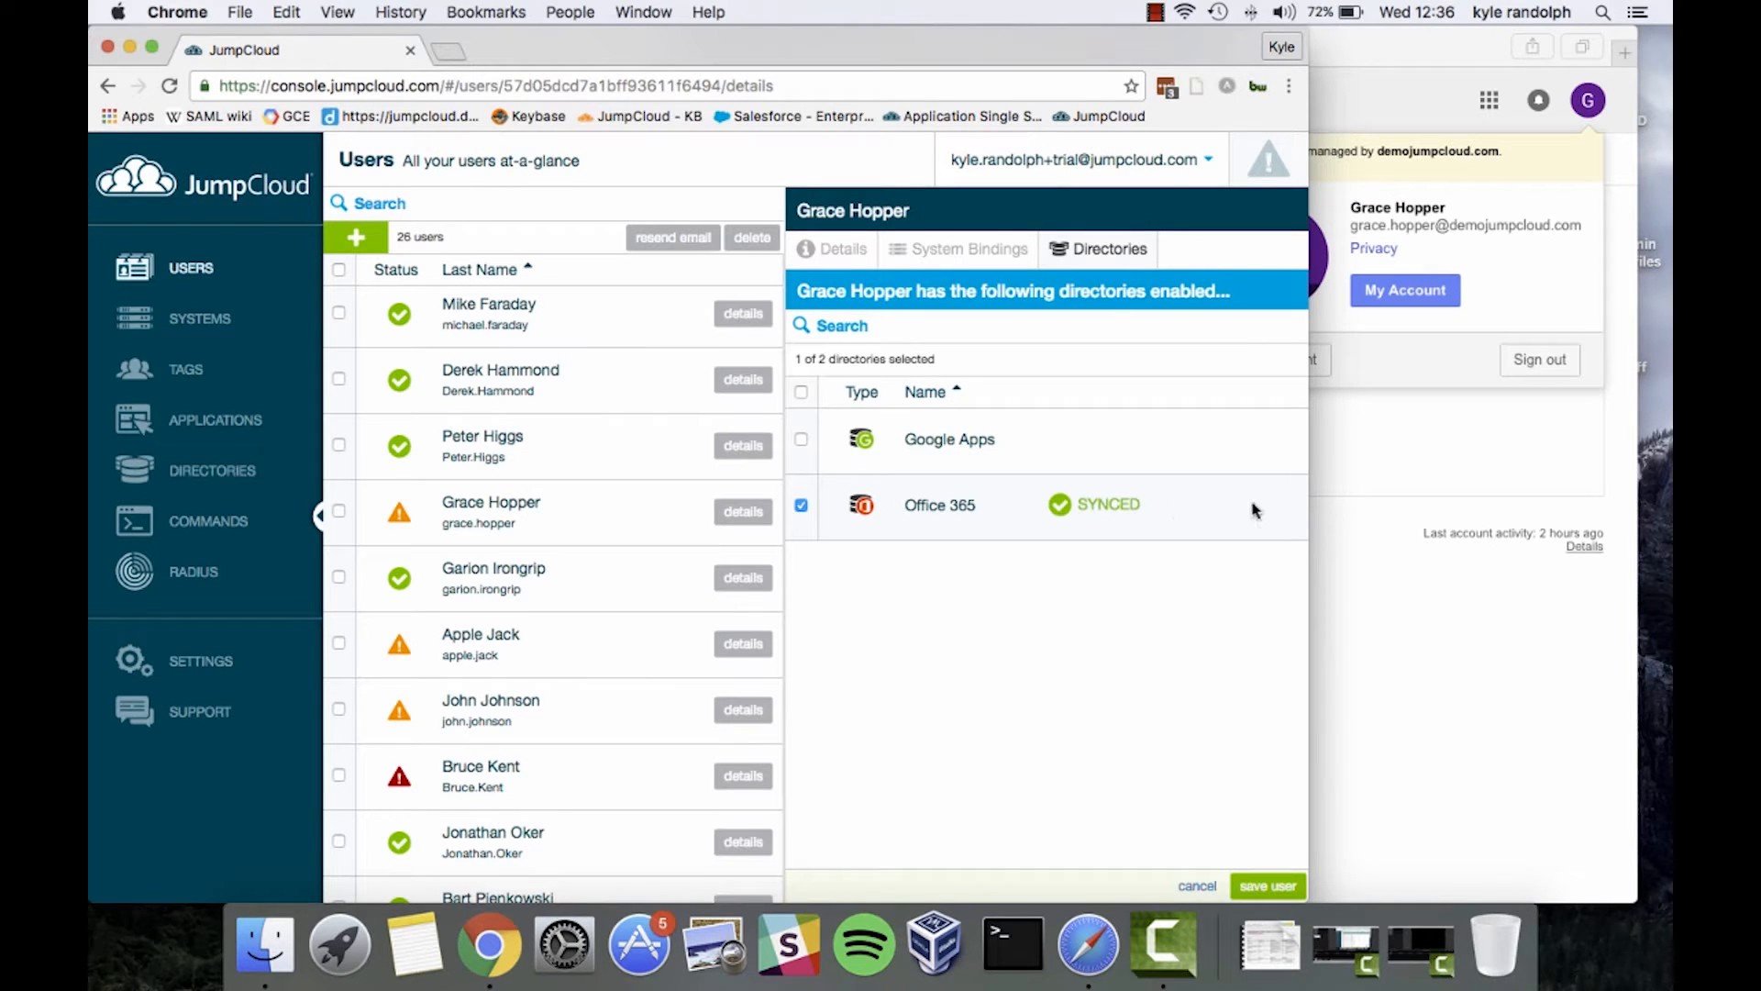
# Switch to Gmail, close the account details panel and refresh the inbox
pyautogui.click(1426, 425)
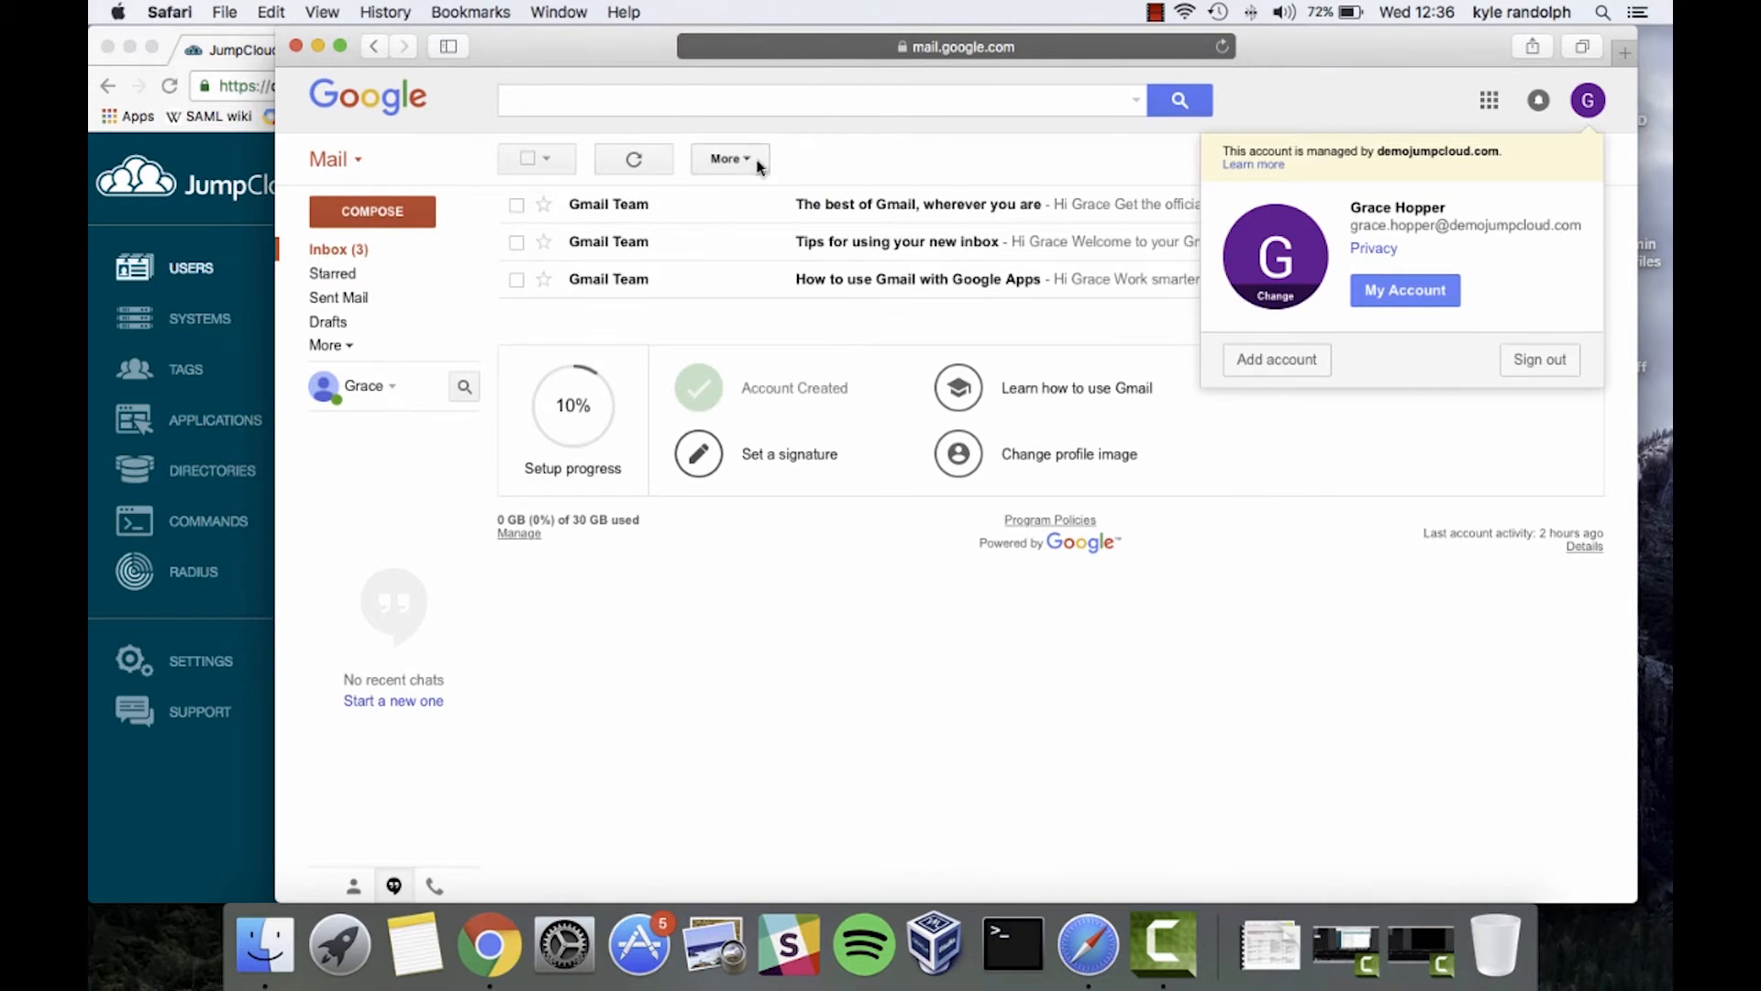
pyautogui.click(852, 153)
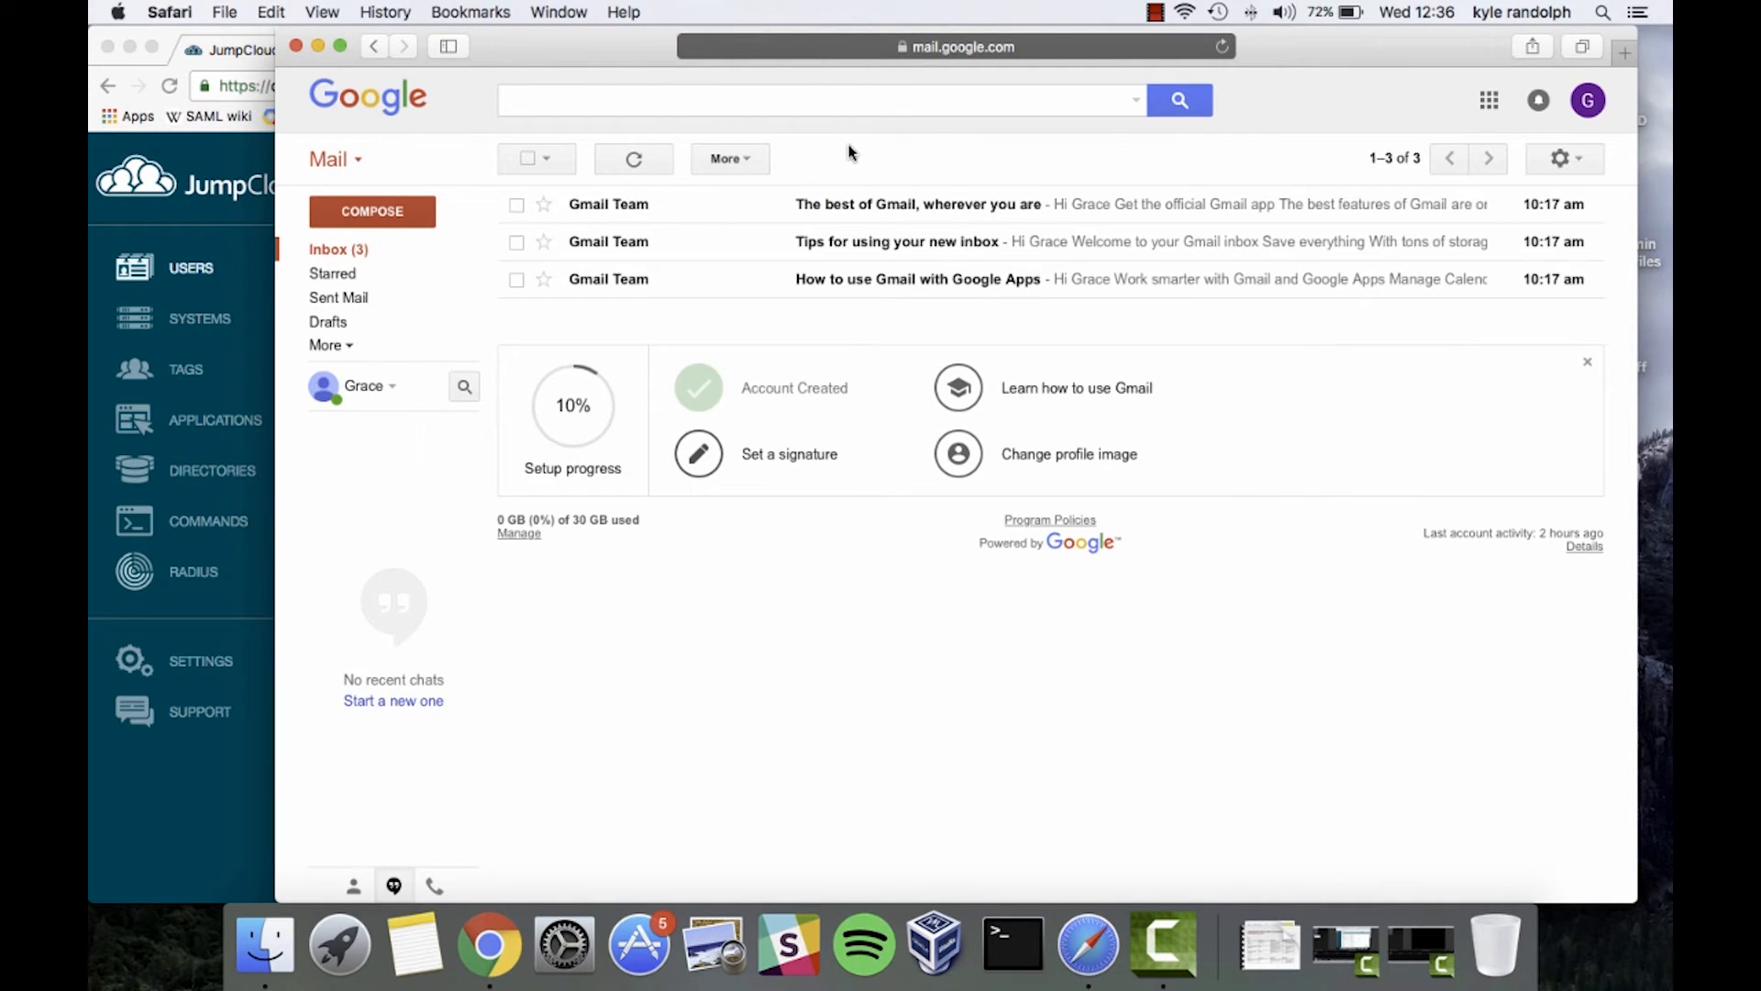
pyautogui.click(643, 173)
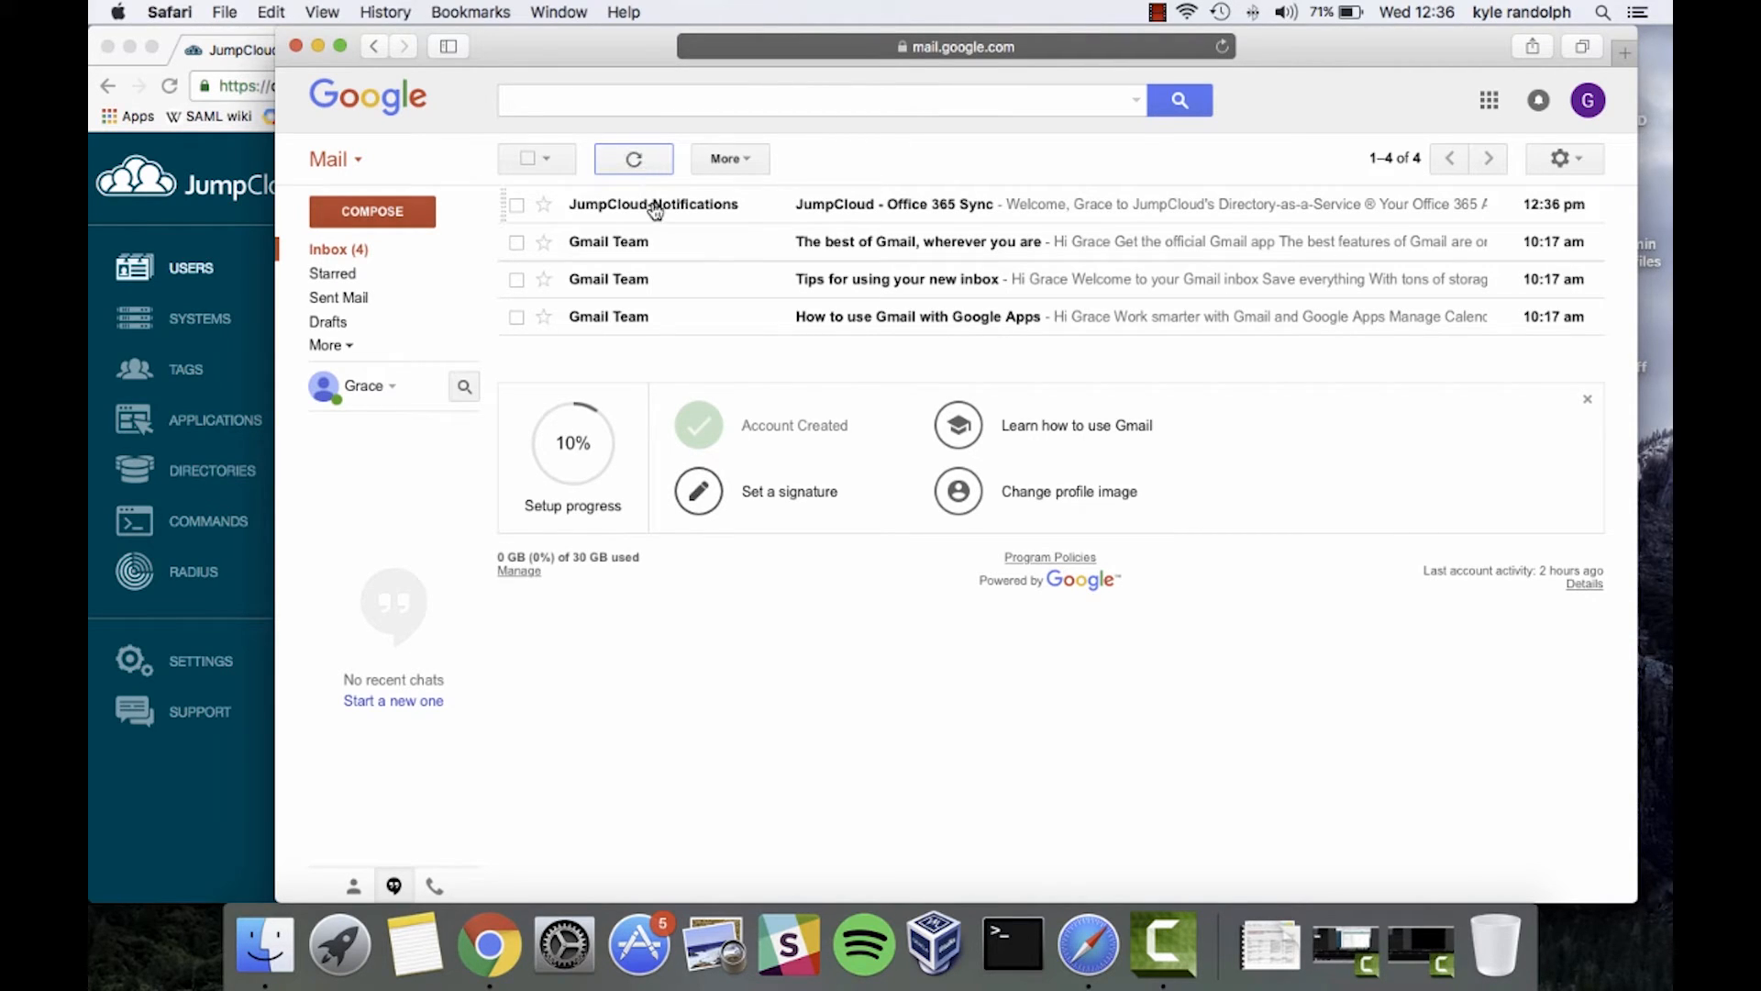
# Open the JumpCloud - Office 365 Sync email and follow its Get Started link
pyautogui.click(654, 205)
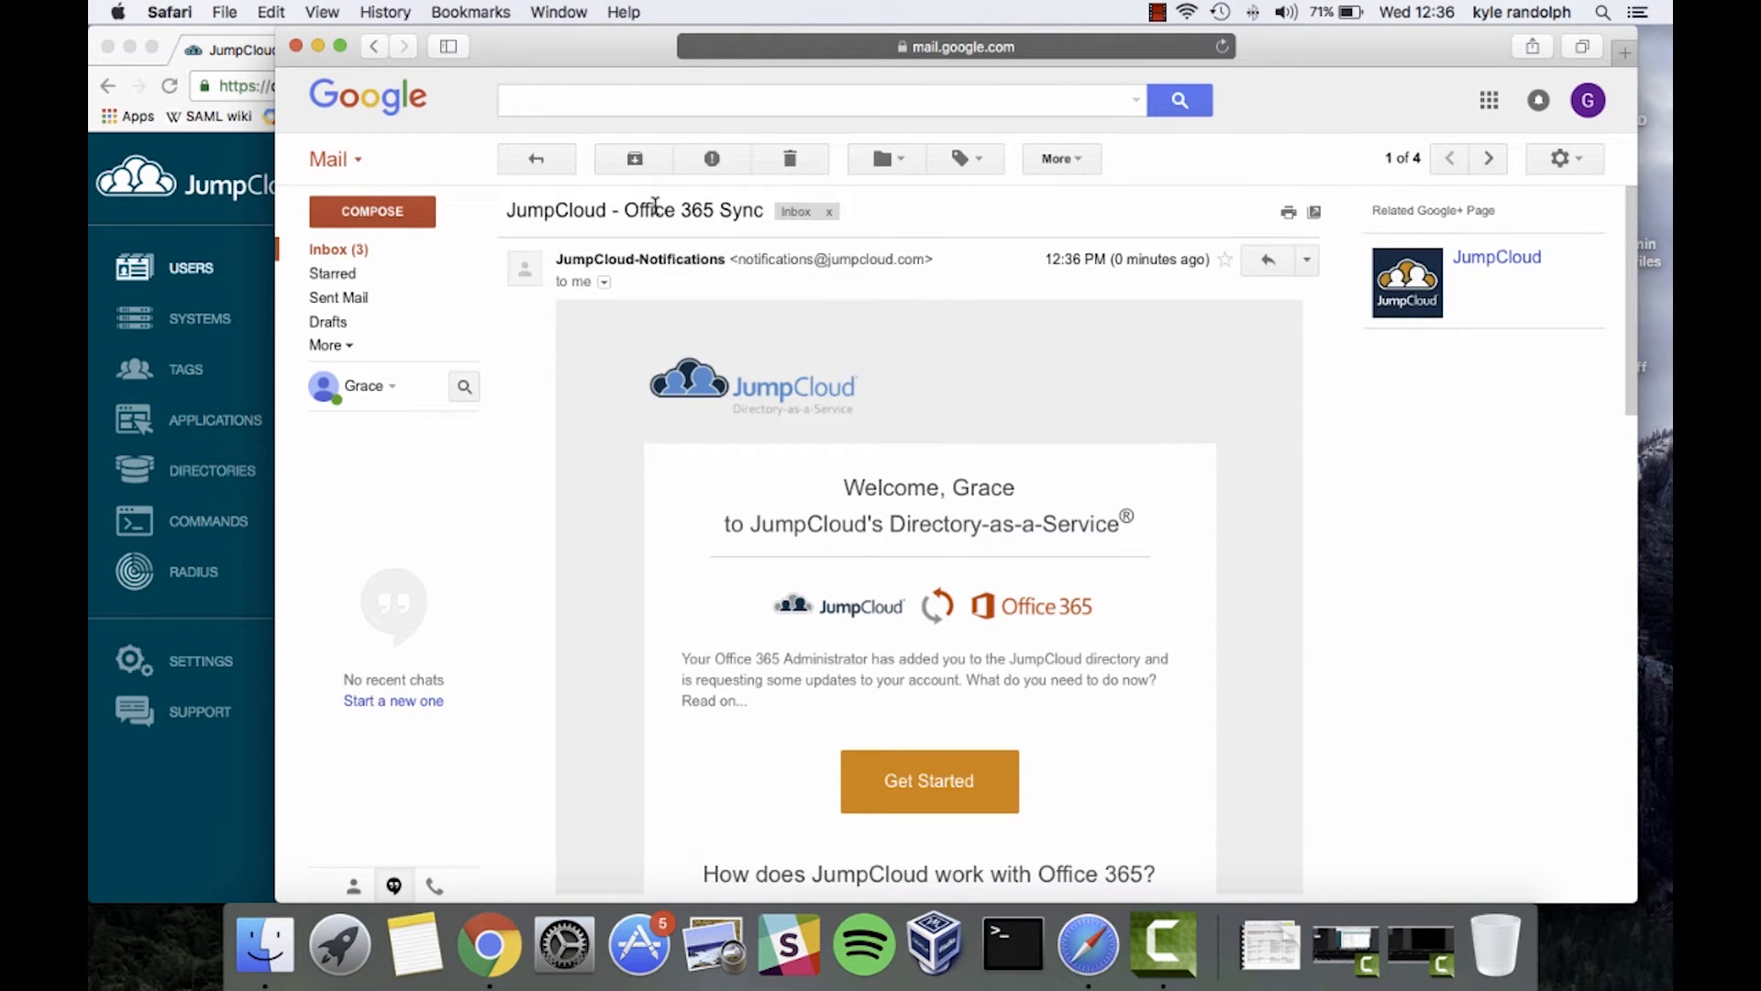
pyautogui.scroll(-3, 609, 582)
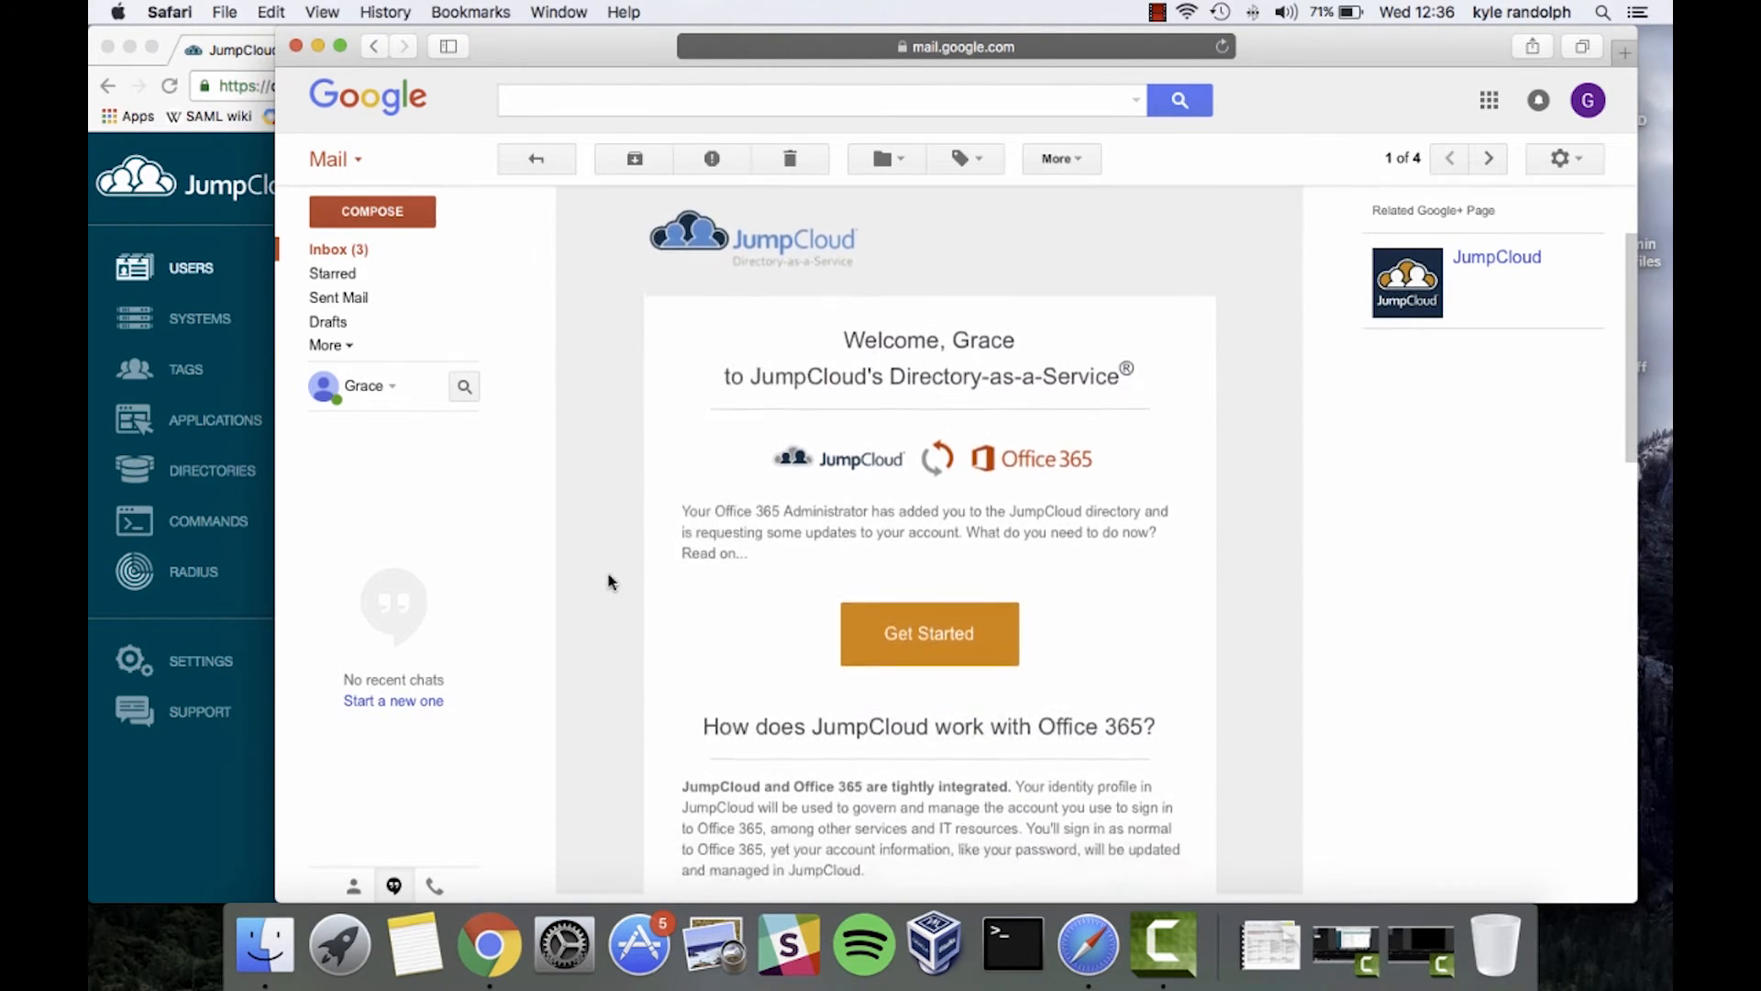
pyautogui.scroll(-2, 609, 582)
pyautogui.scroll(-2, 609, 582)
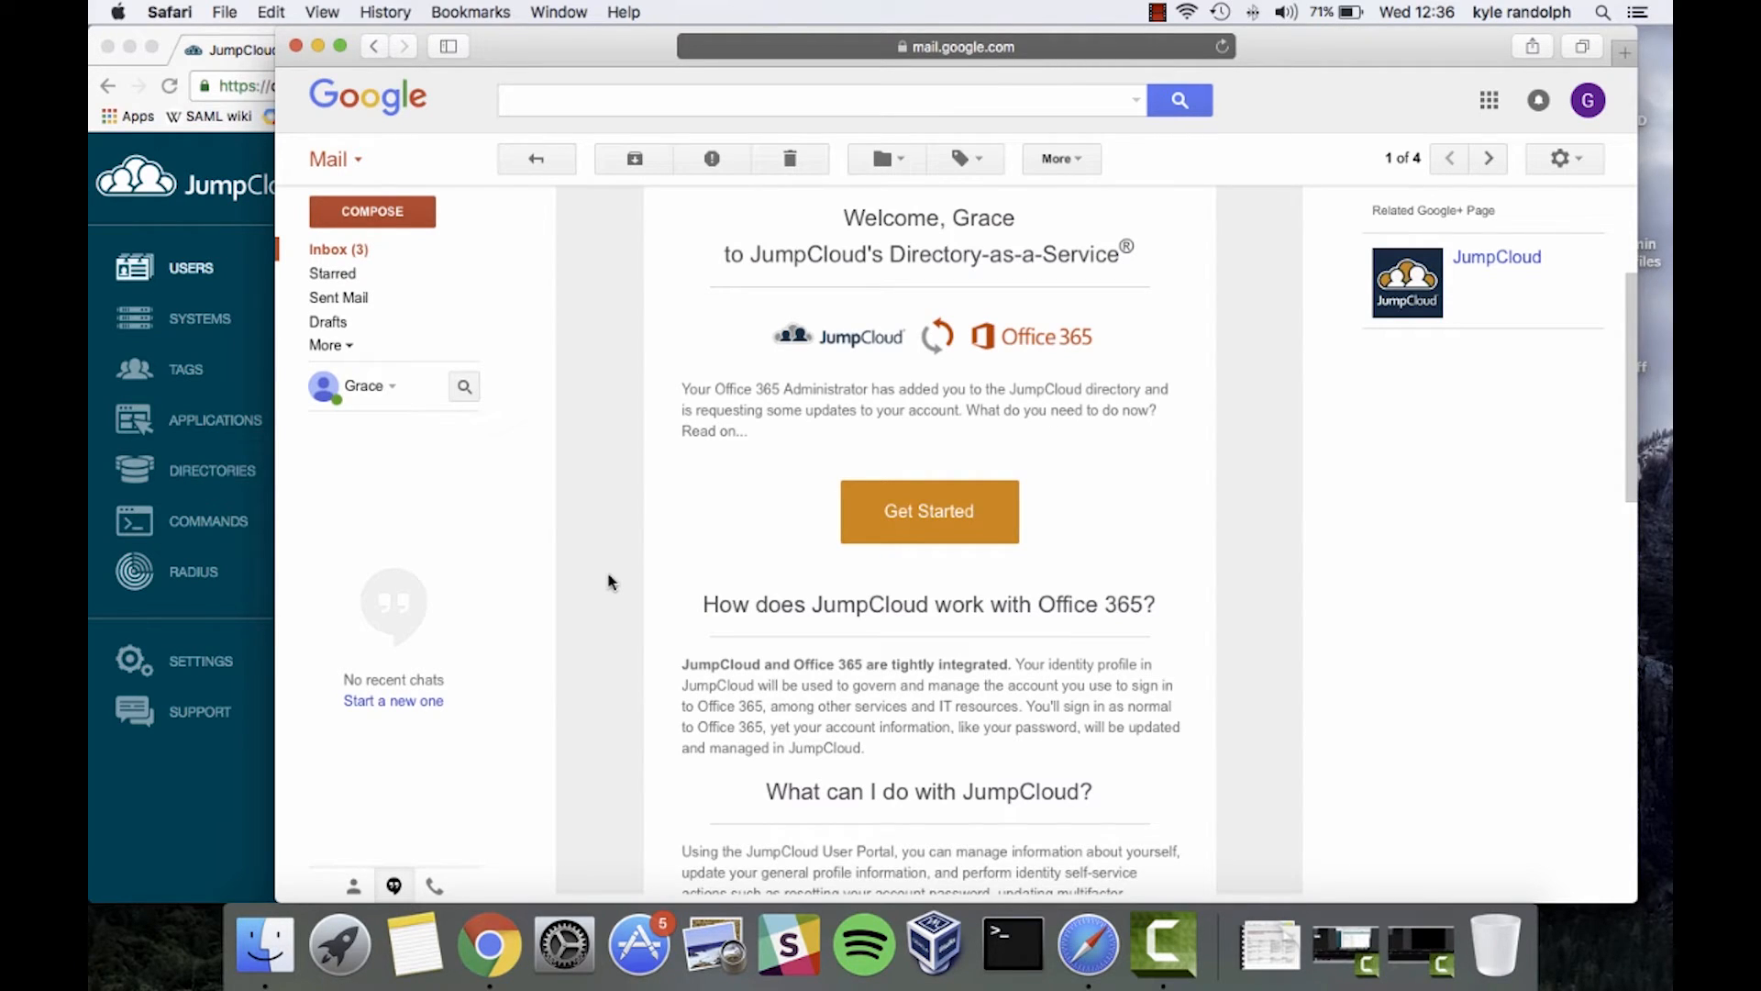
pyautogui.scroll(-2, 609, 581)
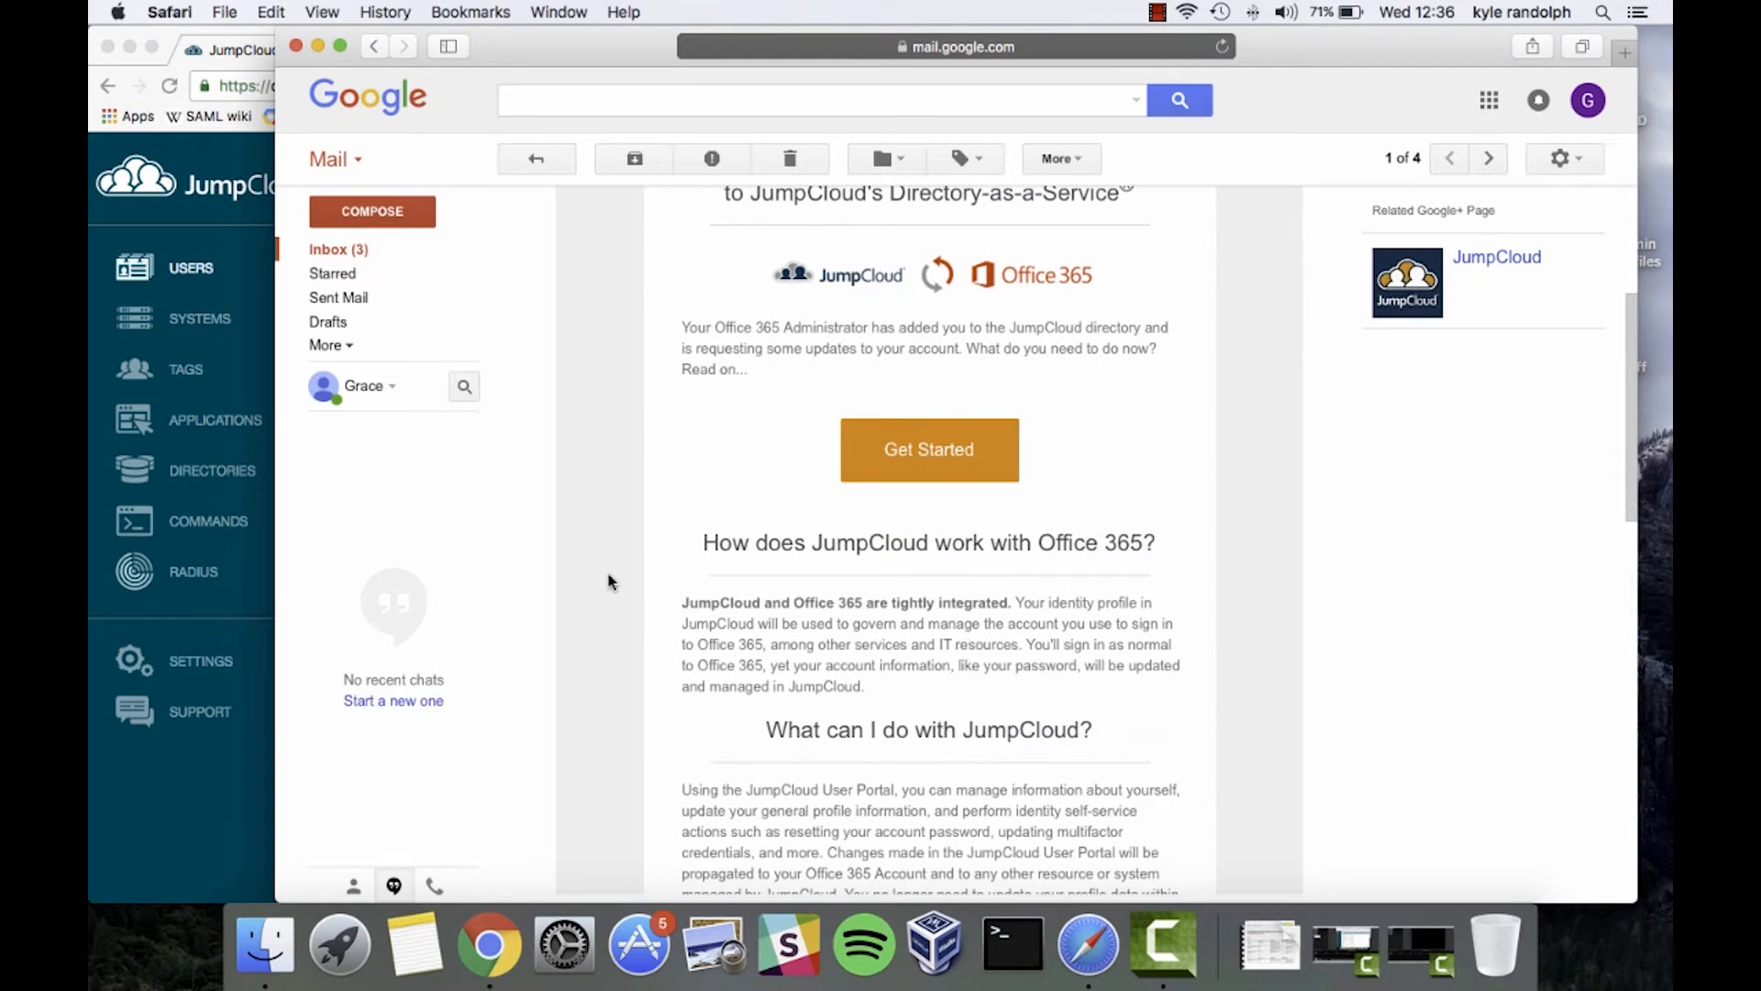
pyautogui.click(950, 461)
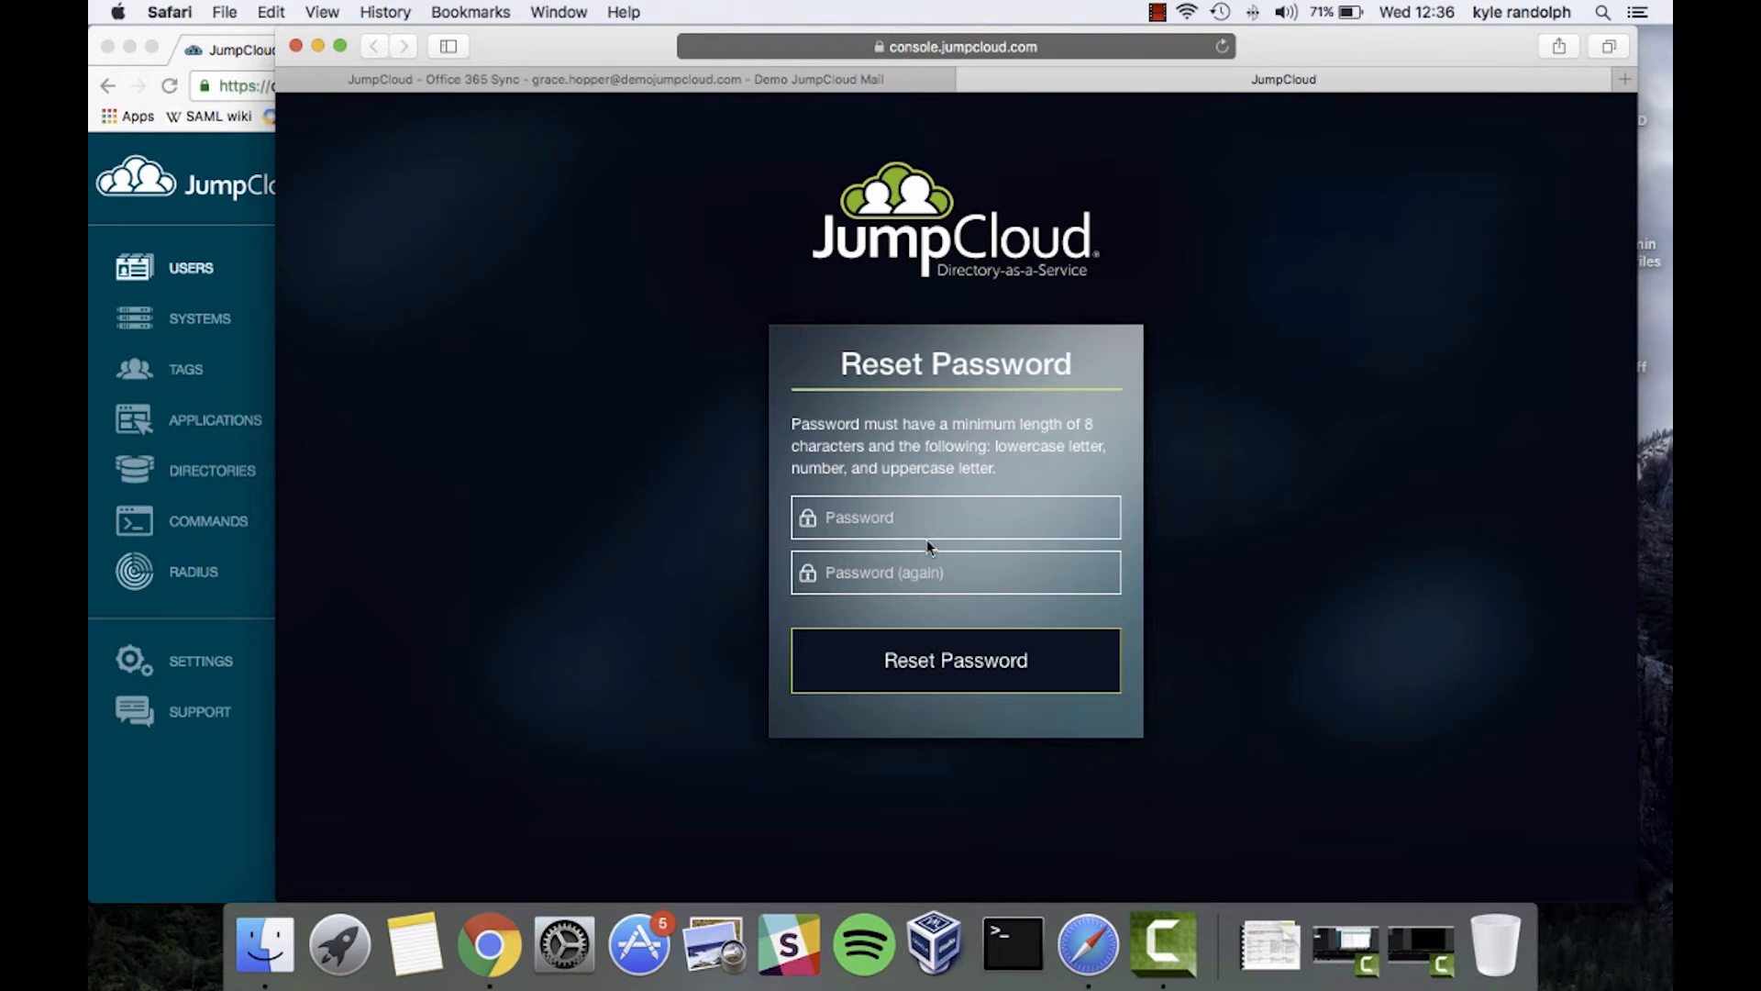
# Submit a too-short password in both fields, triggering the length error
pyautogui.click(962, 516)
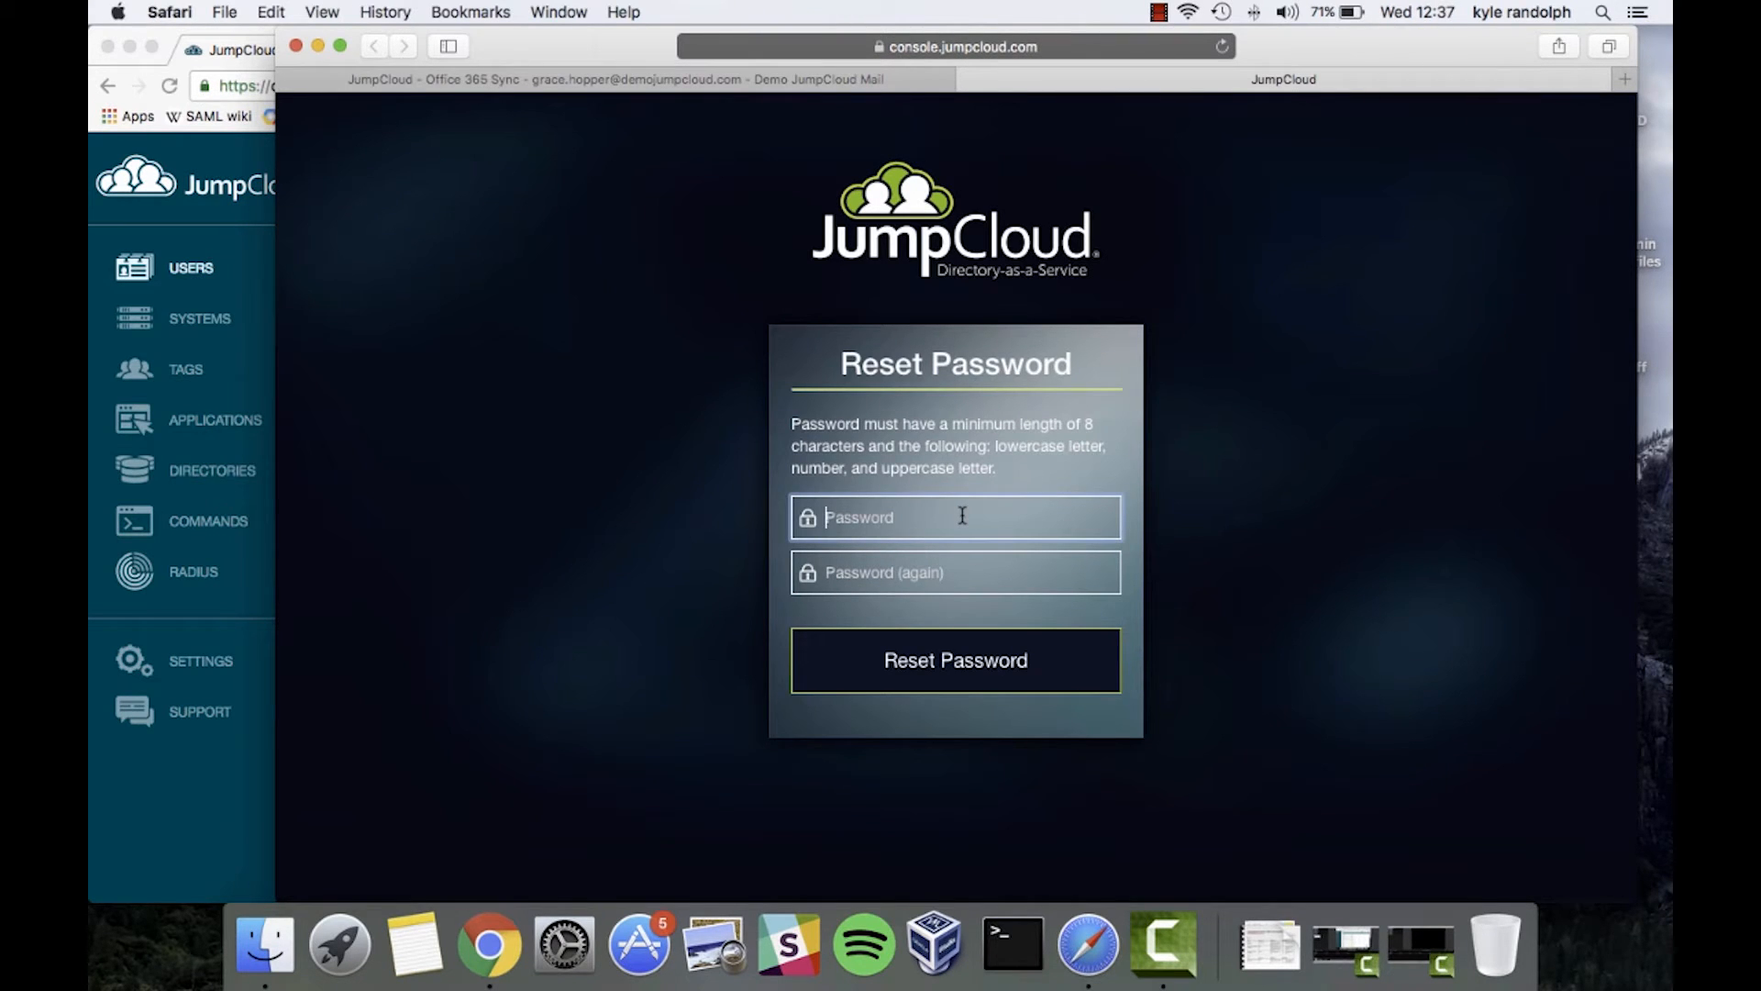
pyautogui.click(793, 430)
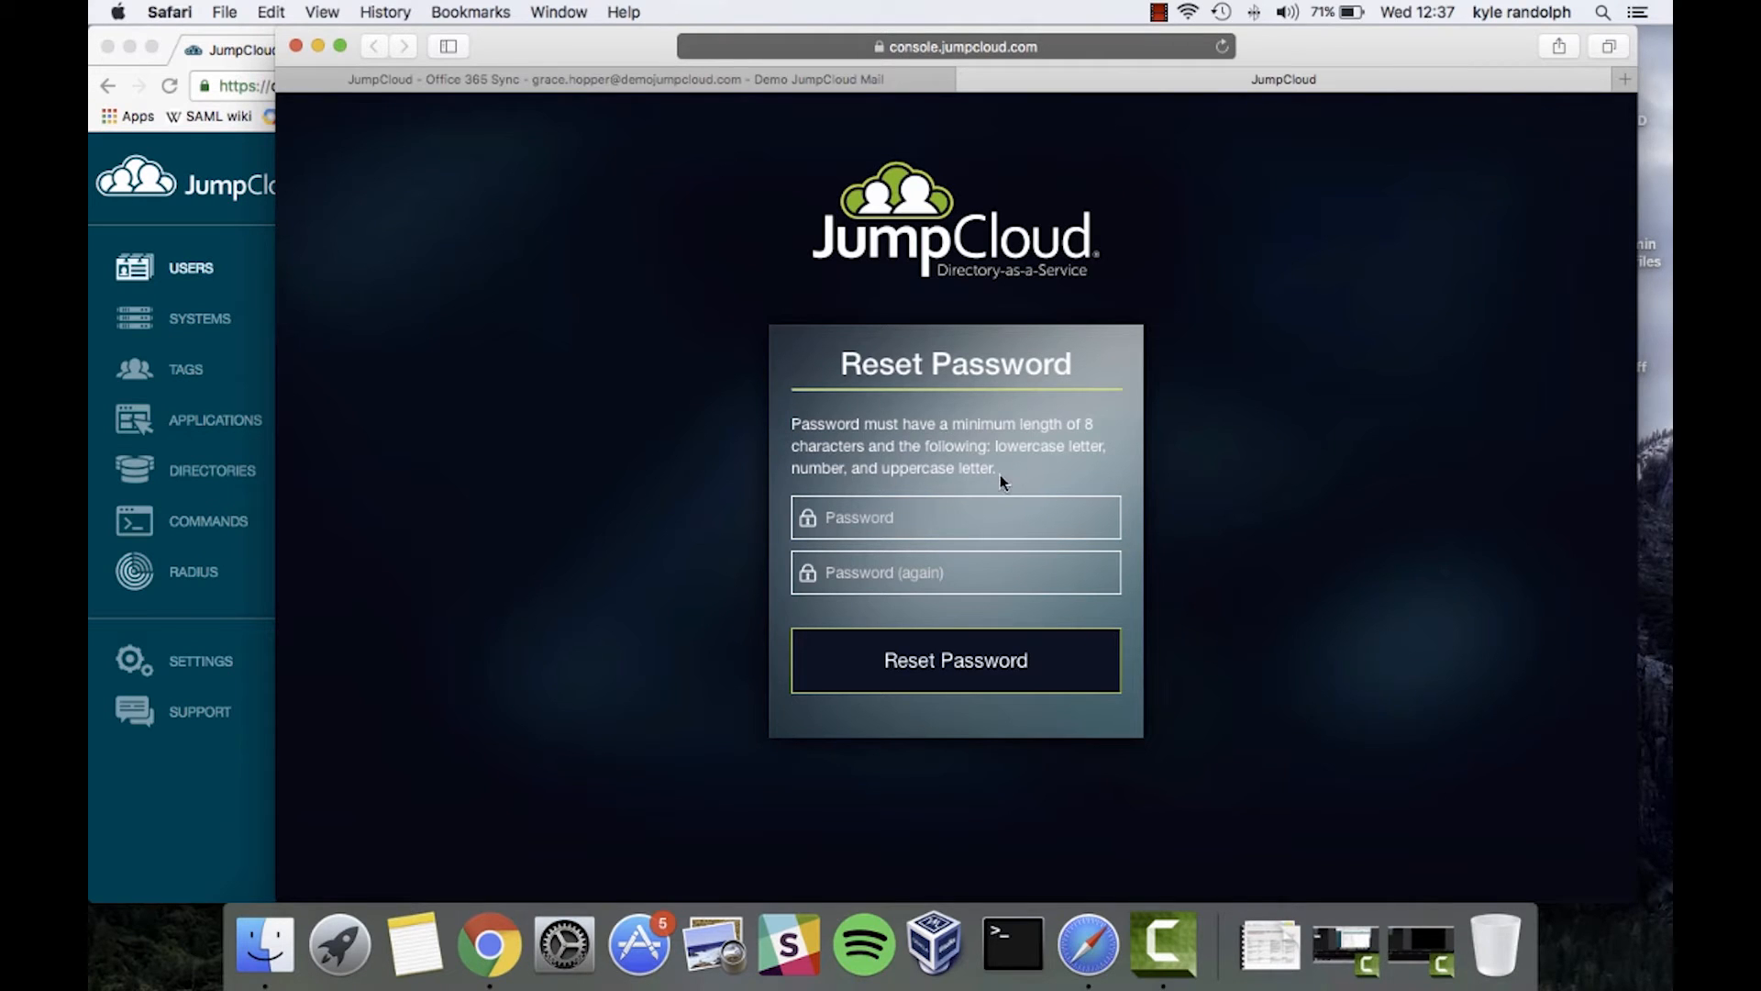
pyautogui.click(878, 509)
pyautogui.write('••••')
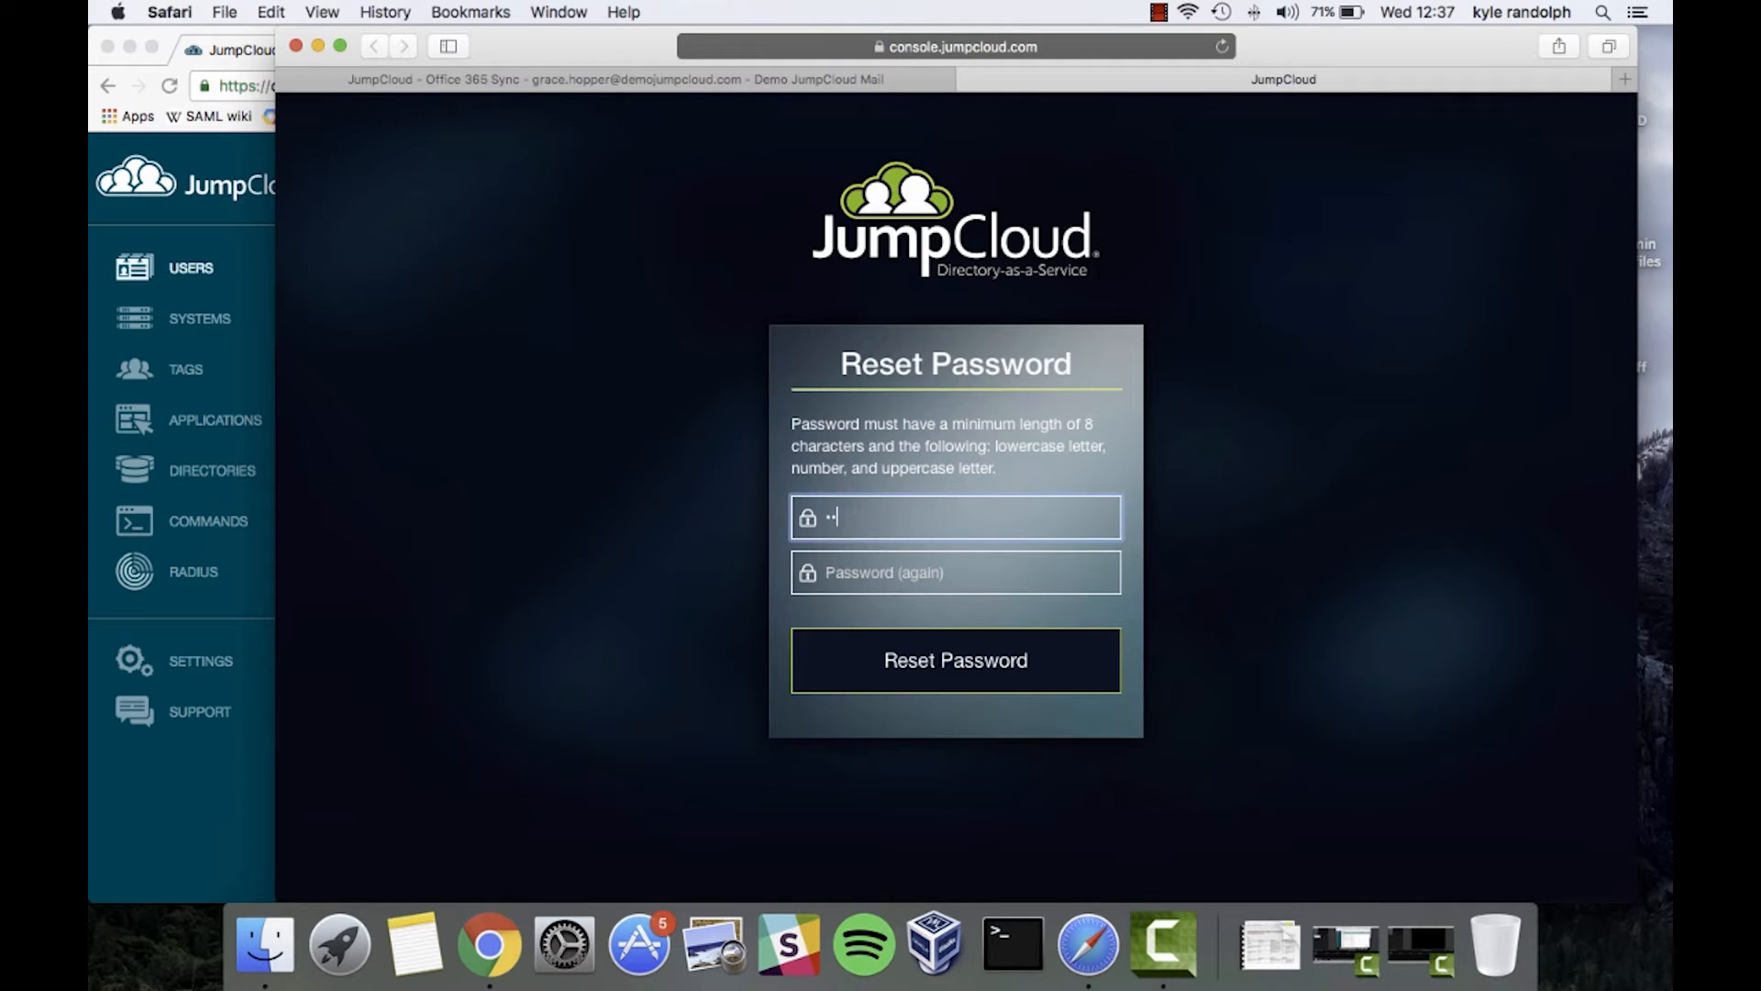
pyautogui.press('Tab')
pyautogui.write('t')
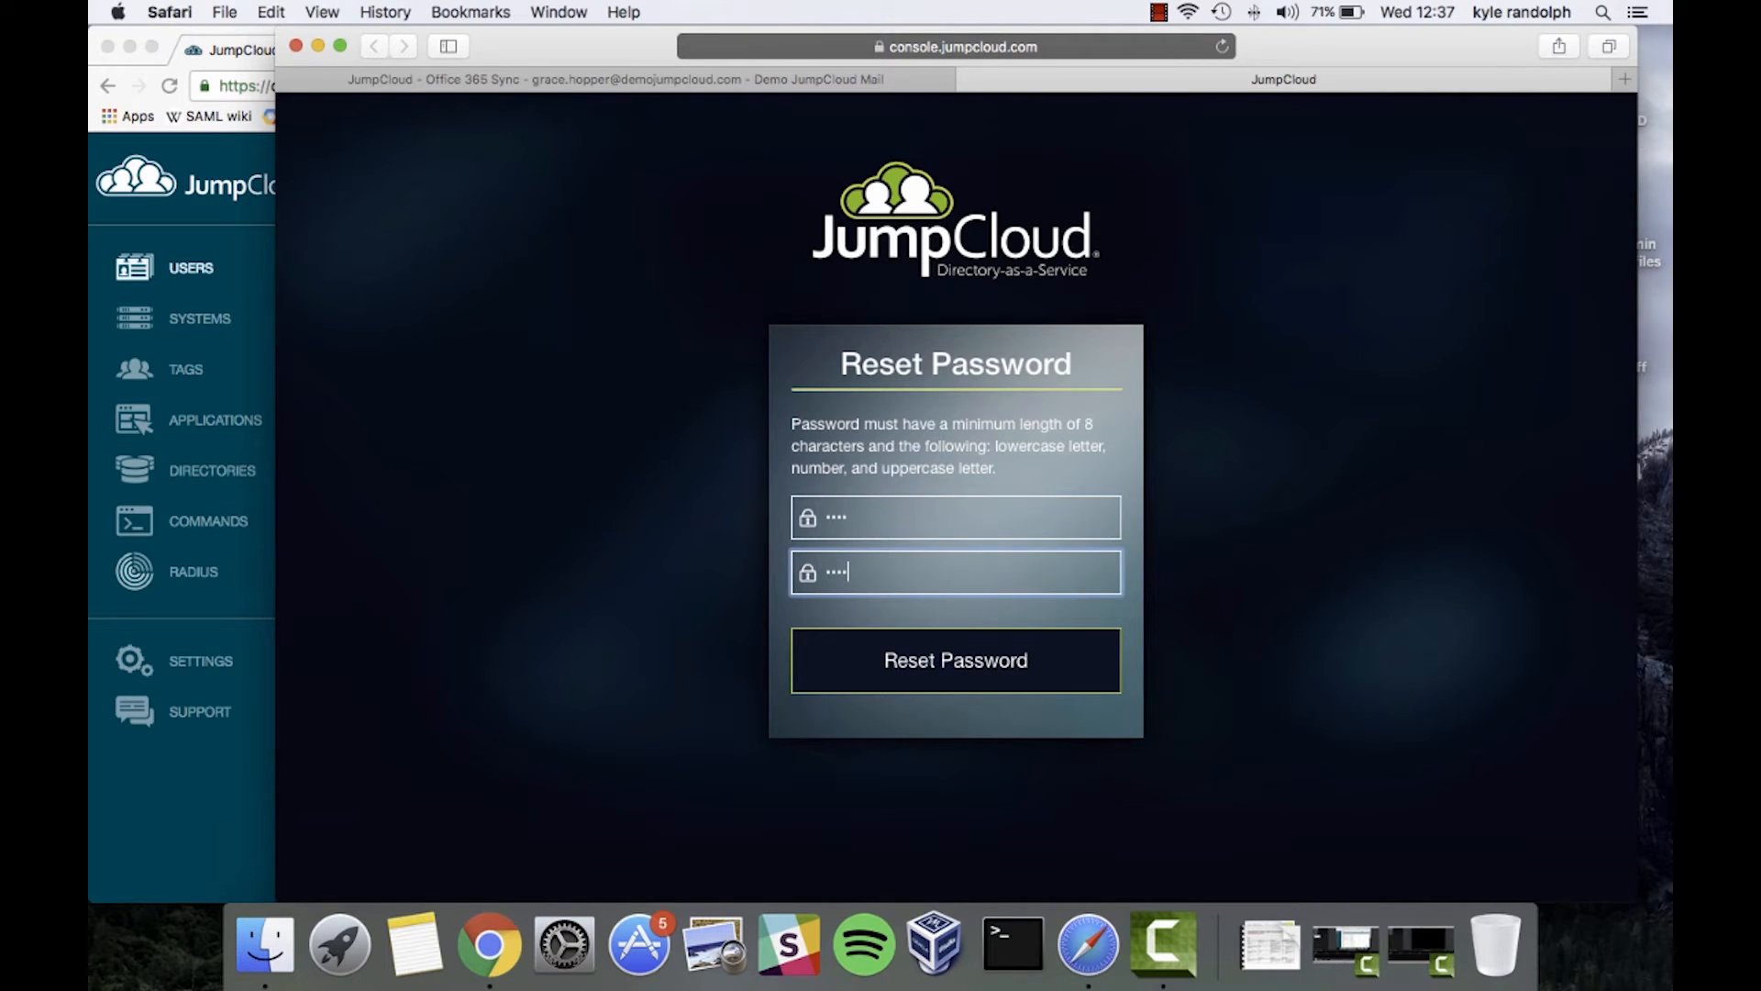
pyautogui.press('Return')
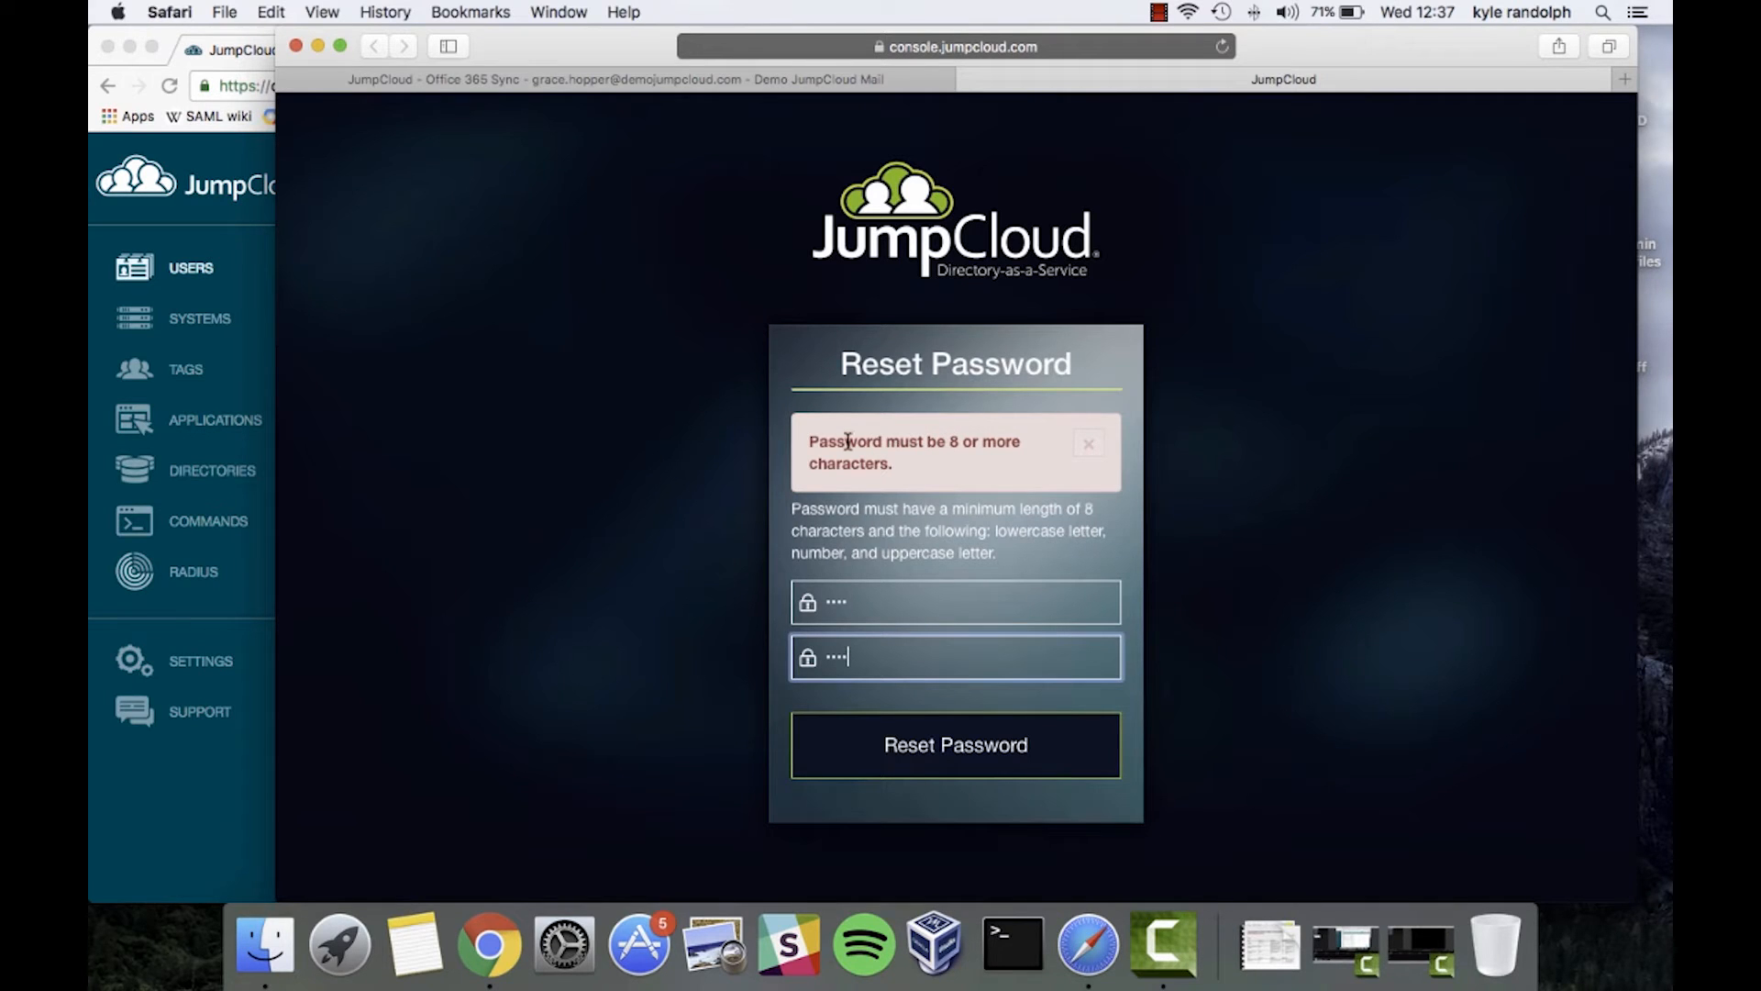
# Retype a password of at least 8 characters in both fields and submit it
pyautogui.doubleClick(881, 603)
pyautogui.write('•••••••')
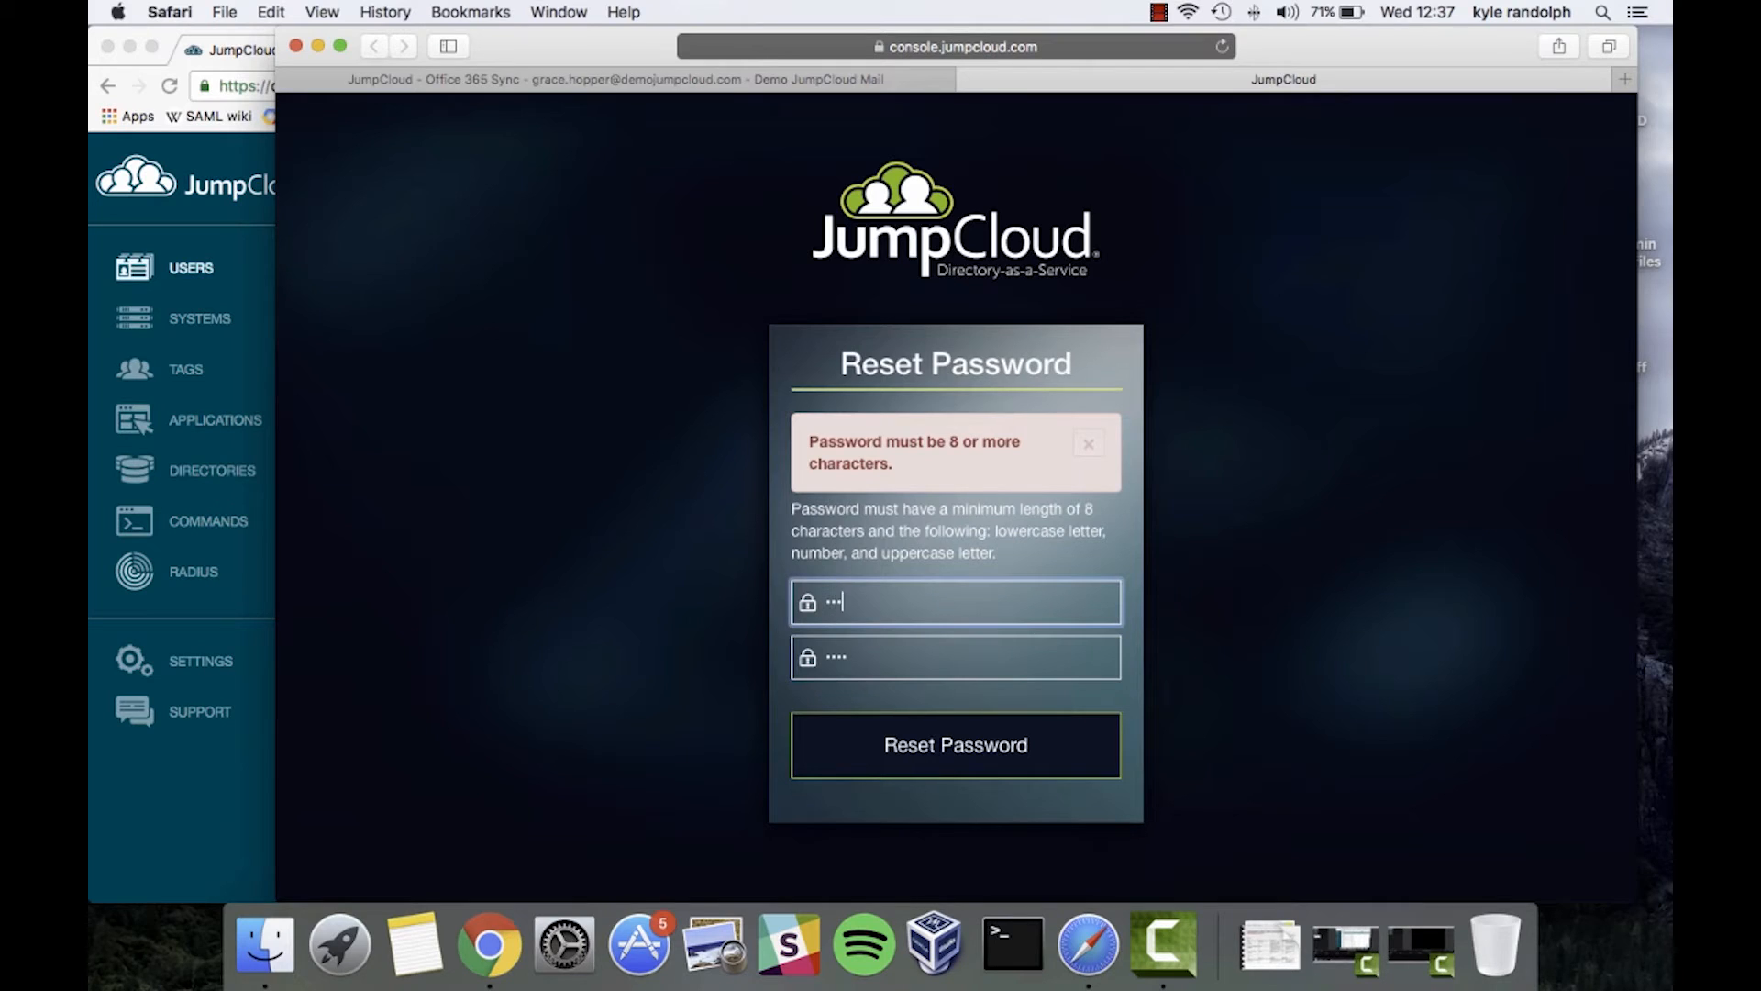
pyautogui.write('•••')
pyautogui.press('super+a')
pyautogui.press('BackSpace')
pyautogui.write('••••••••••')
pyautogui.press('Tab')
pyautogui.write('••••••••••')
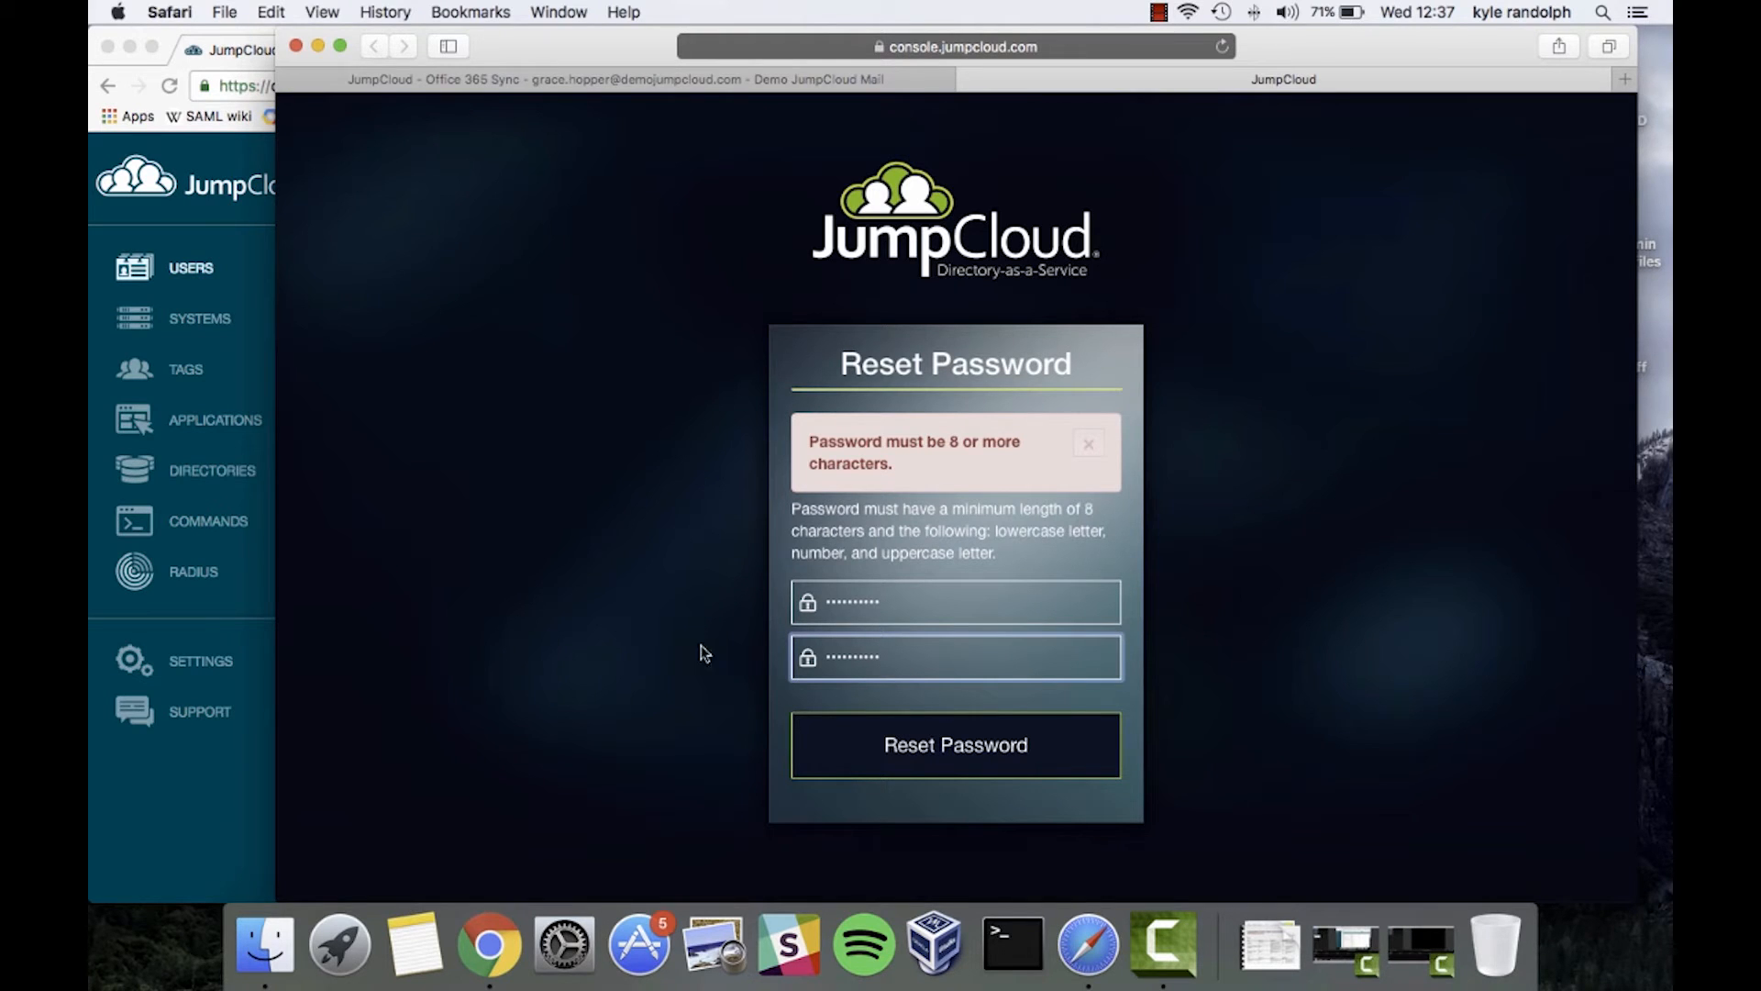
pyautogui.click(838, 730)
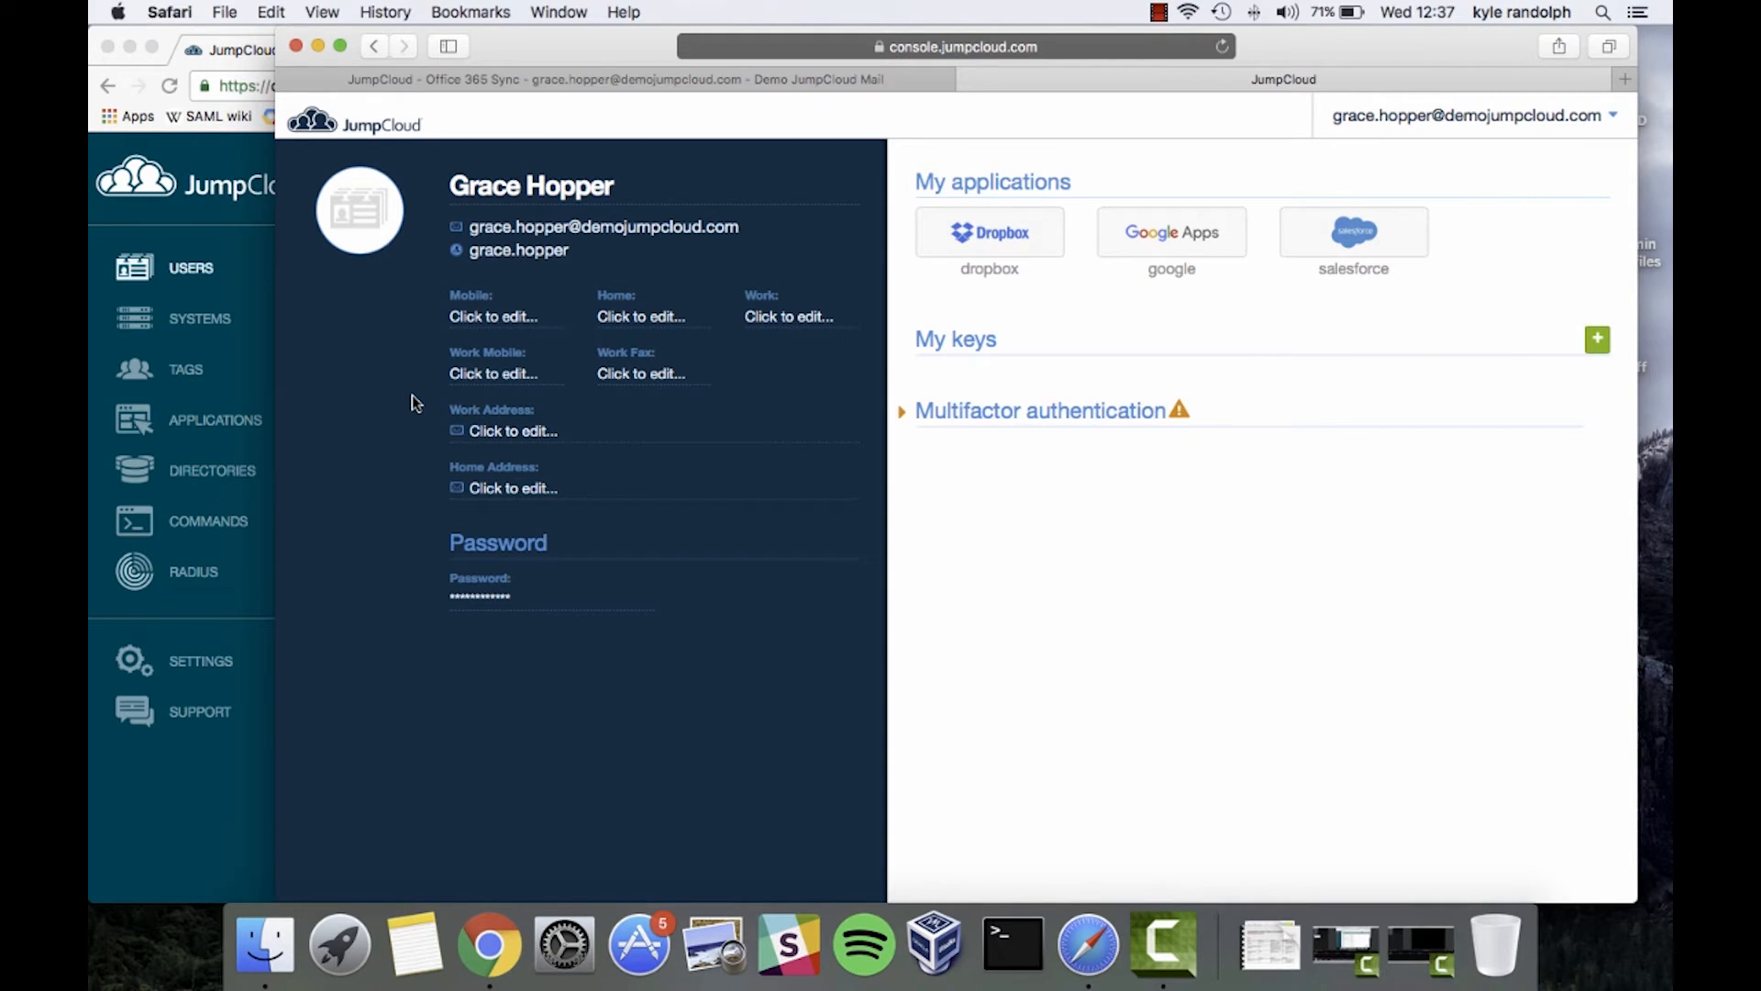
# Start editing the name on the user's portal profile page
pyautogui.click(564, 184)
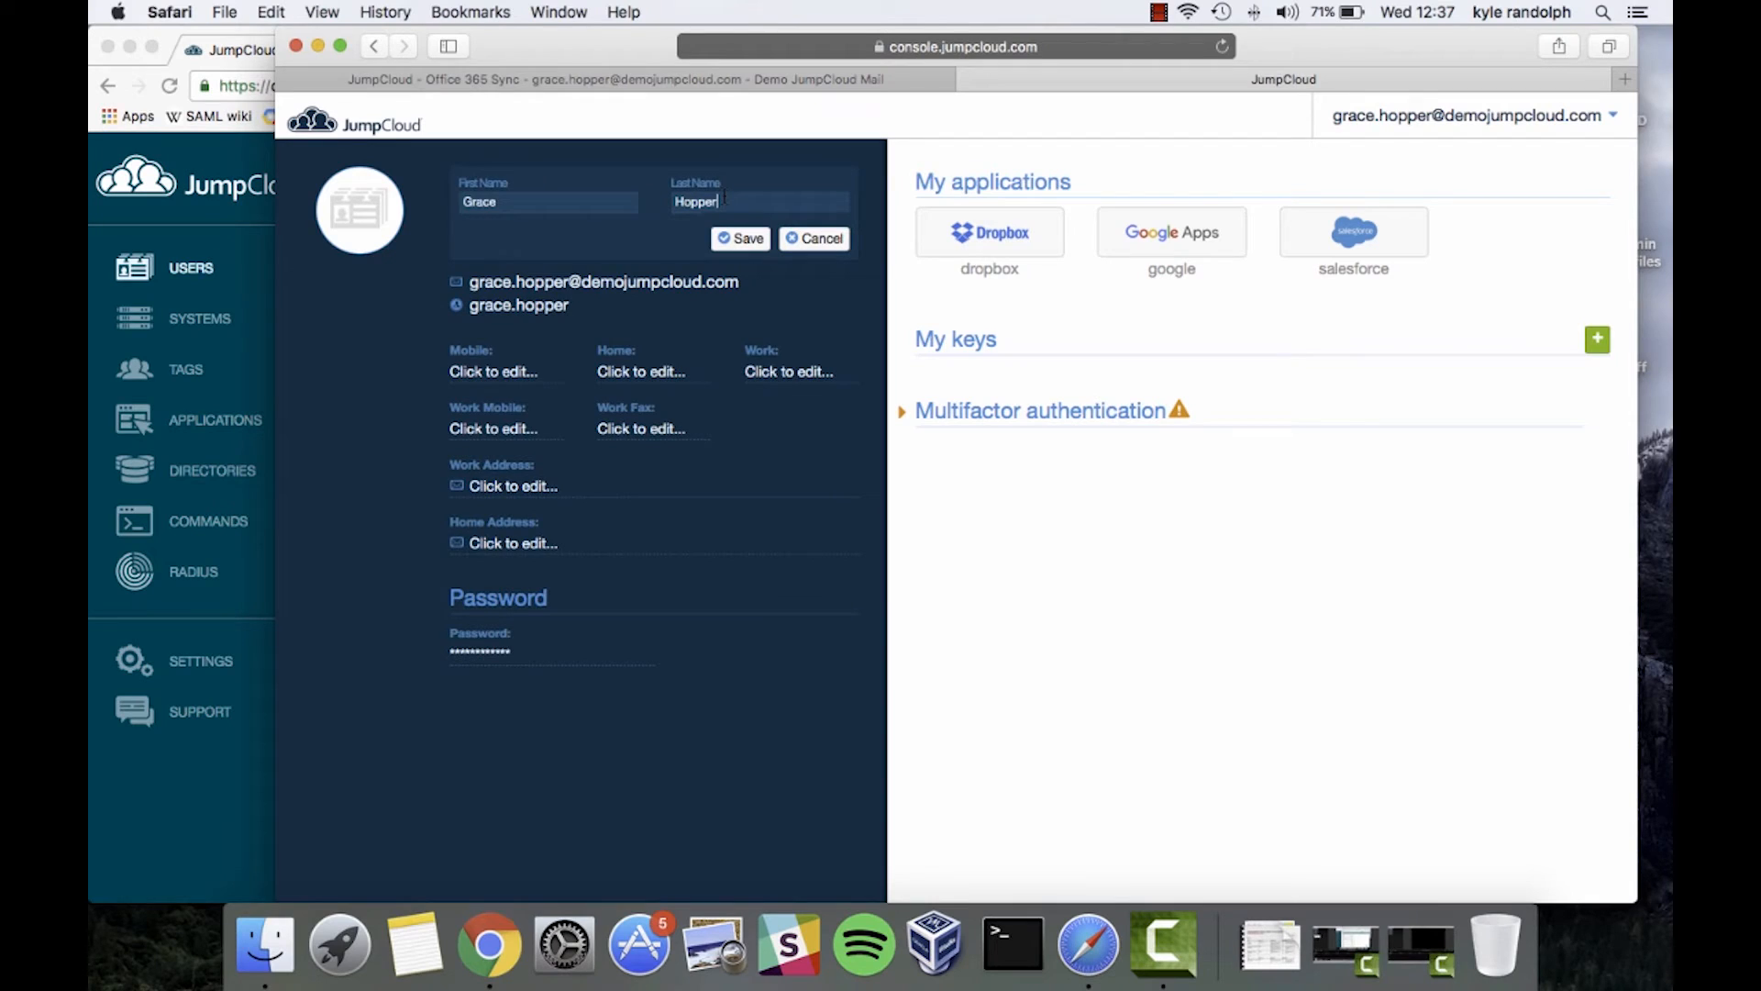
# Replace the Last Name with the new surname and save the profile
pyautogui.press('BackSpace')
pyautogui.press('BackSpace')
pyautogui.press('BackSpace')
pyautogui.press('BackSpace')
pyautogui.press('BackSpace')
pyautogui.press('BackSpace')
pyautogui.write('Jones')
pyautogui.click(727, 241)
pyautogui.click(726, 240)
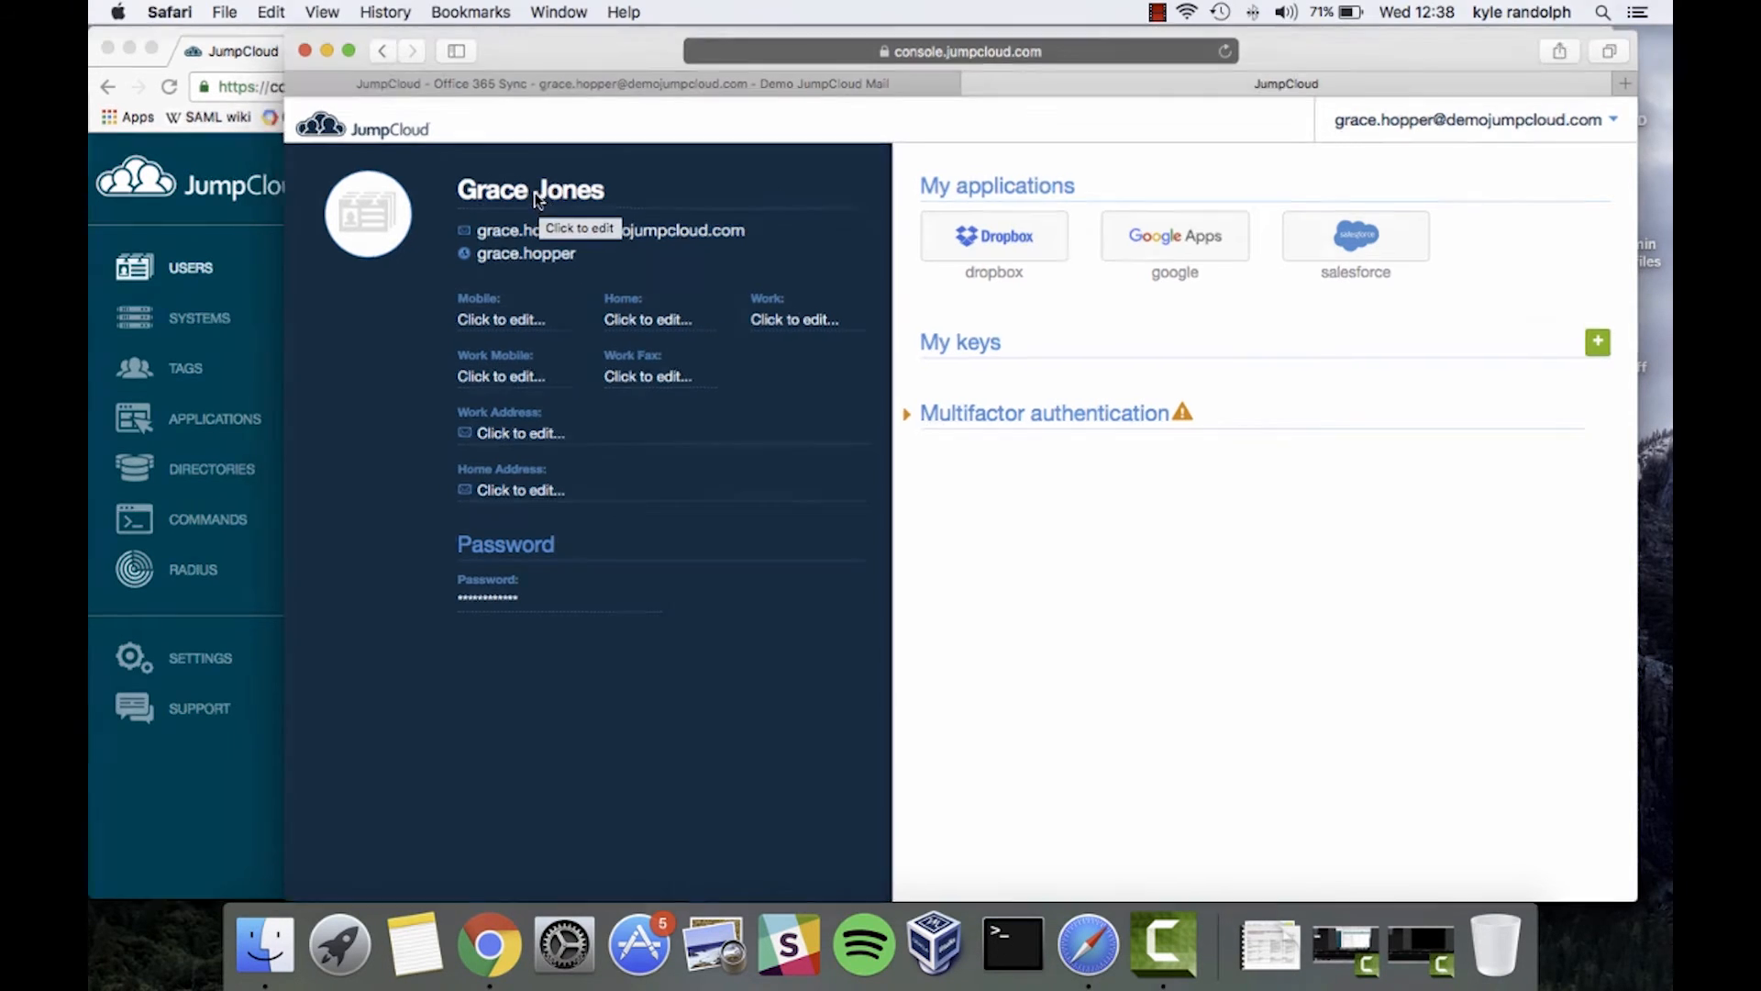
pyautogui.hotkey('ctrl', 'Up')
# Reload Office 365 Active users to confirm the renamed user, then return to JumpCloud
pyautogui.click(840, 386)
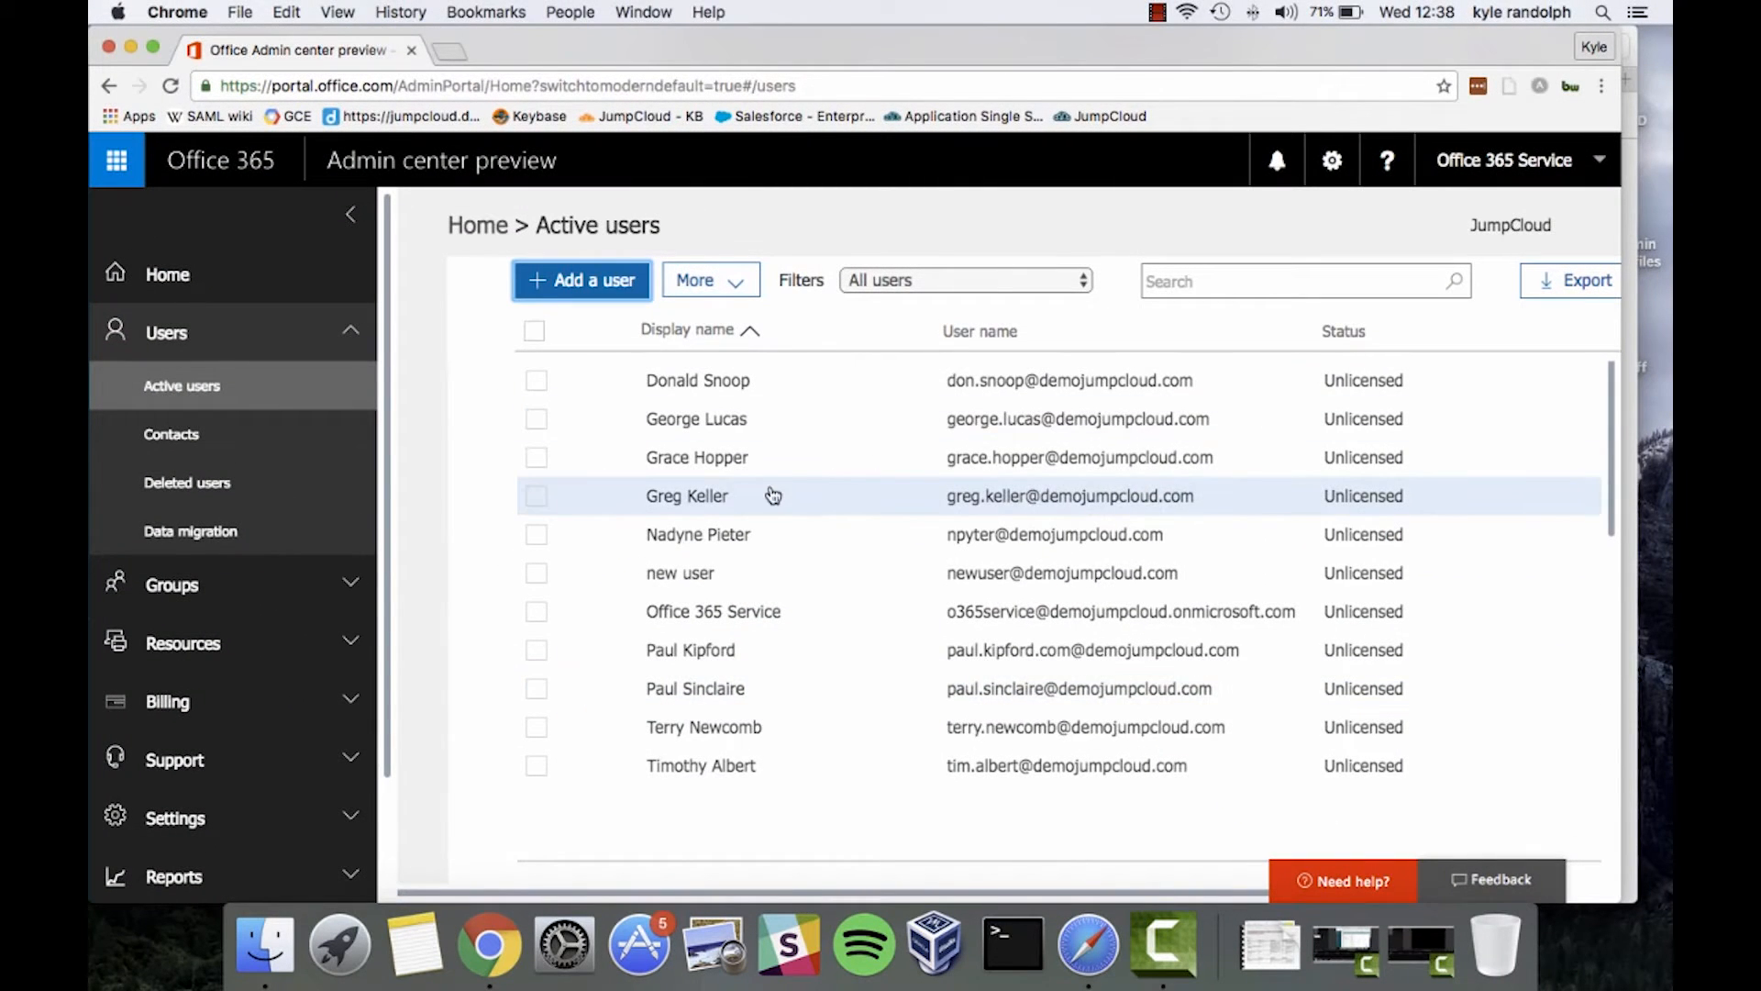
pyautogui.press('super+r')
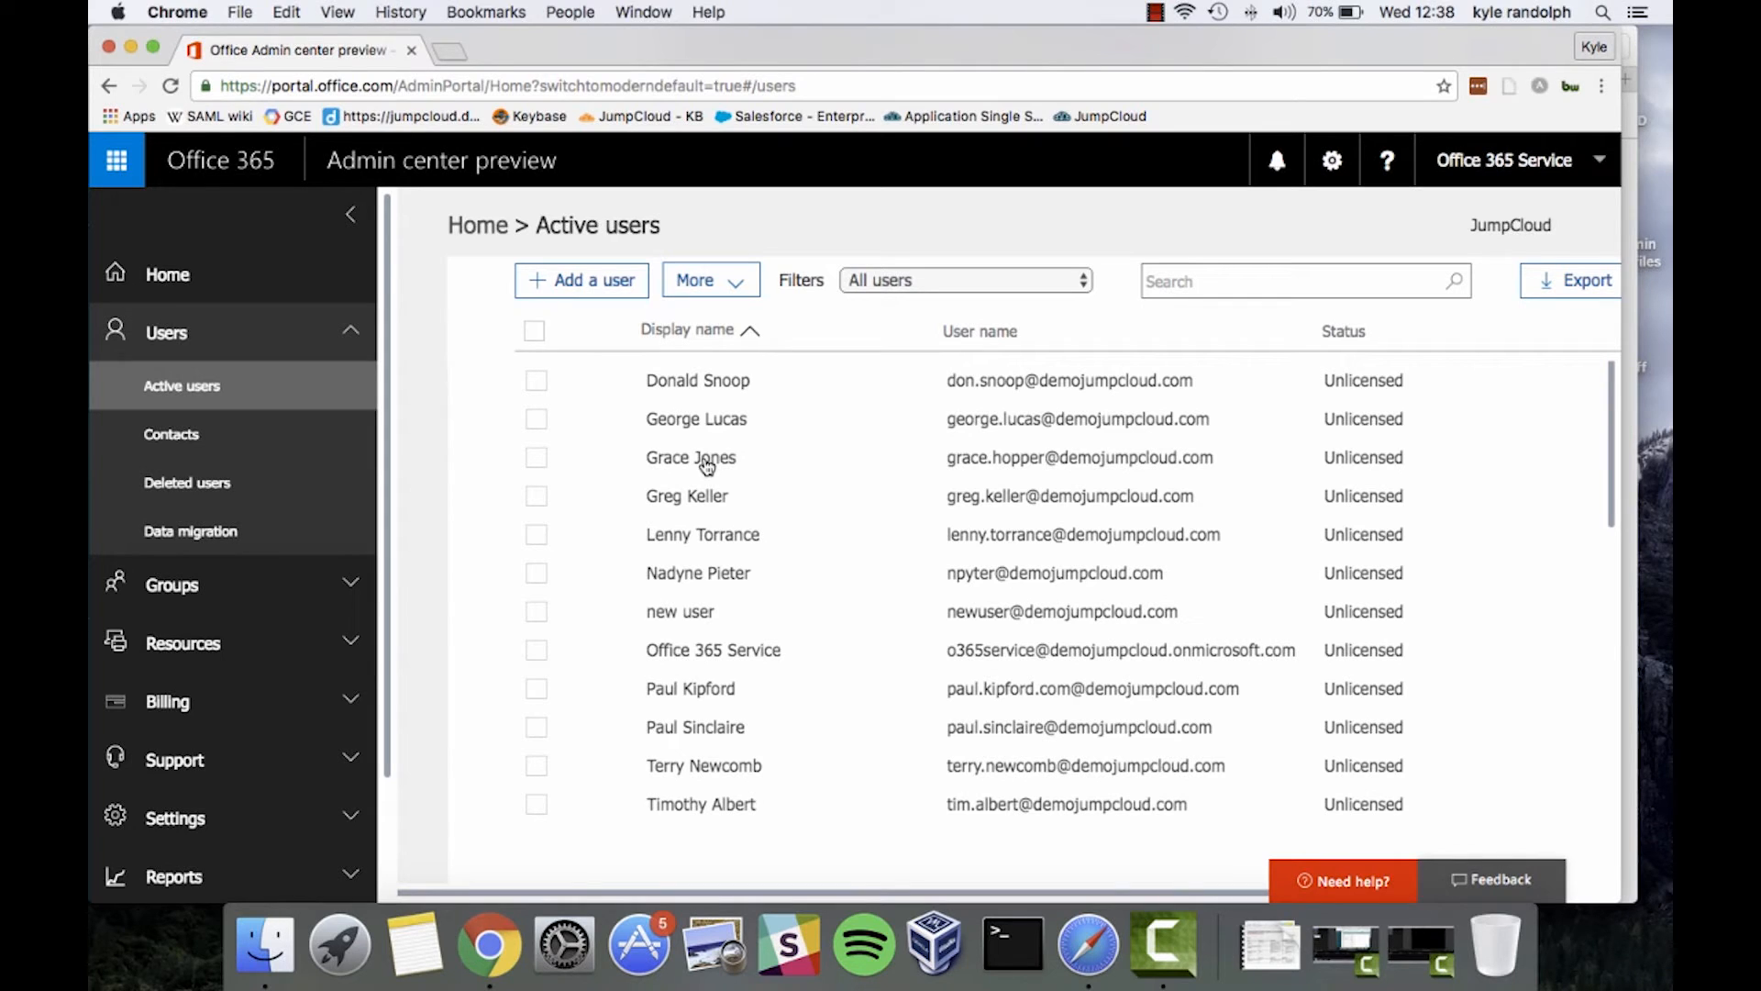
pyautogui.hotkey('ctrl', 'Up')
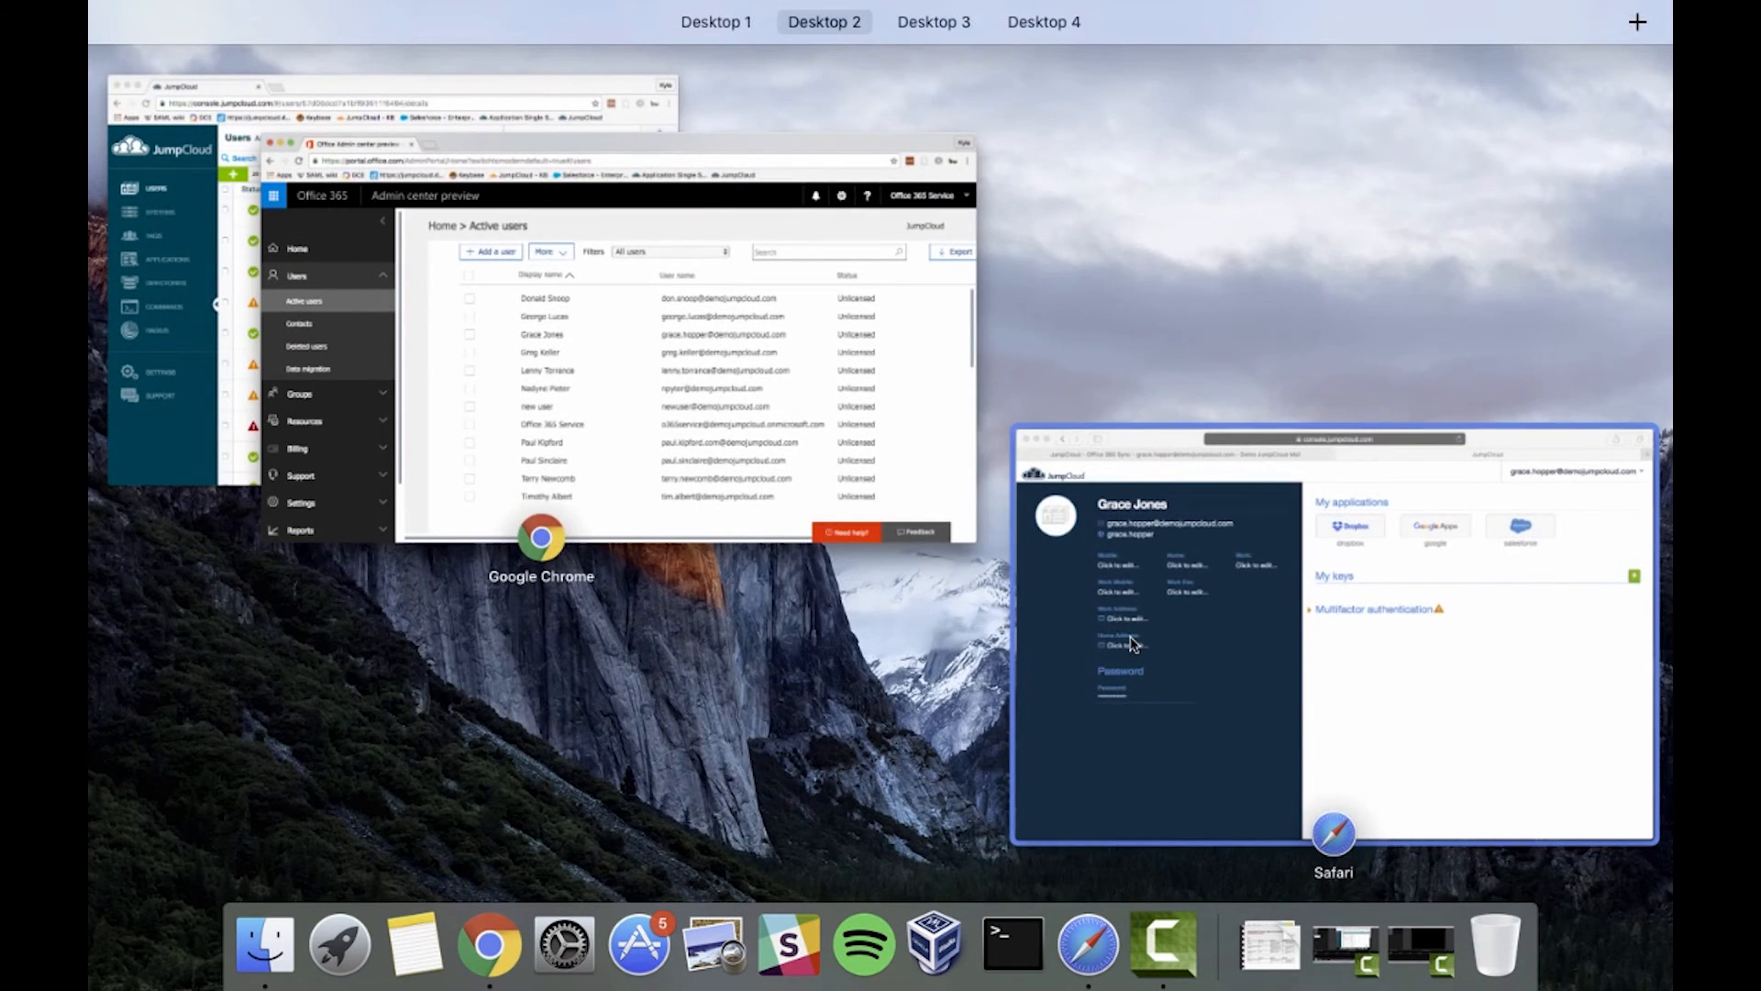
pyautogui.click(1133, 645)
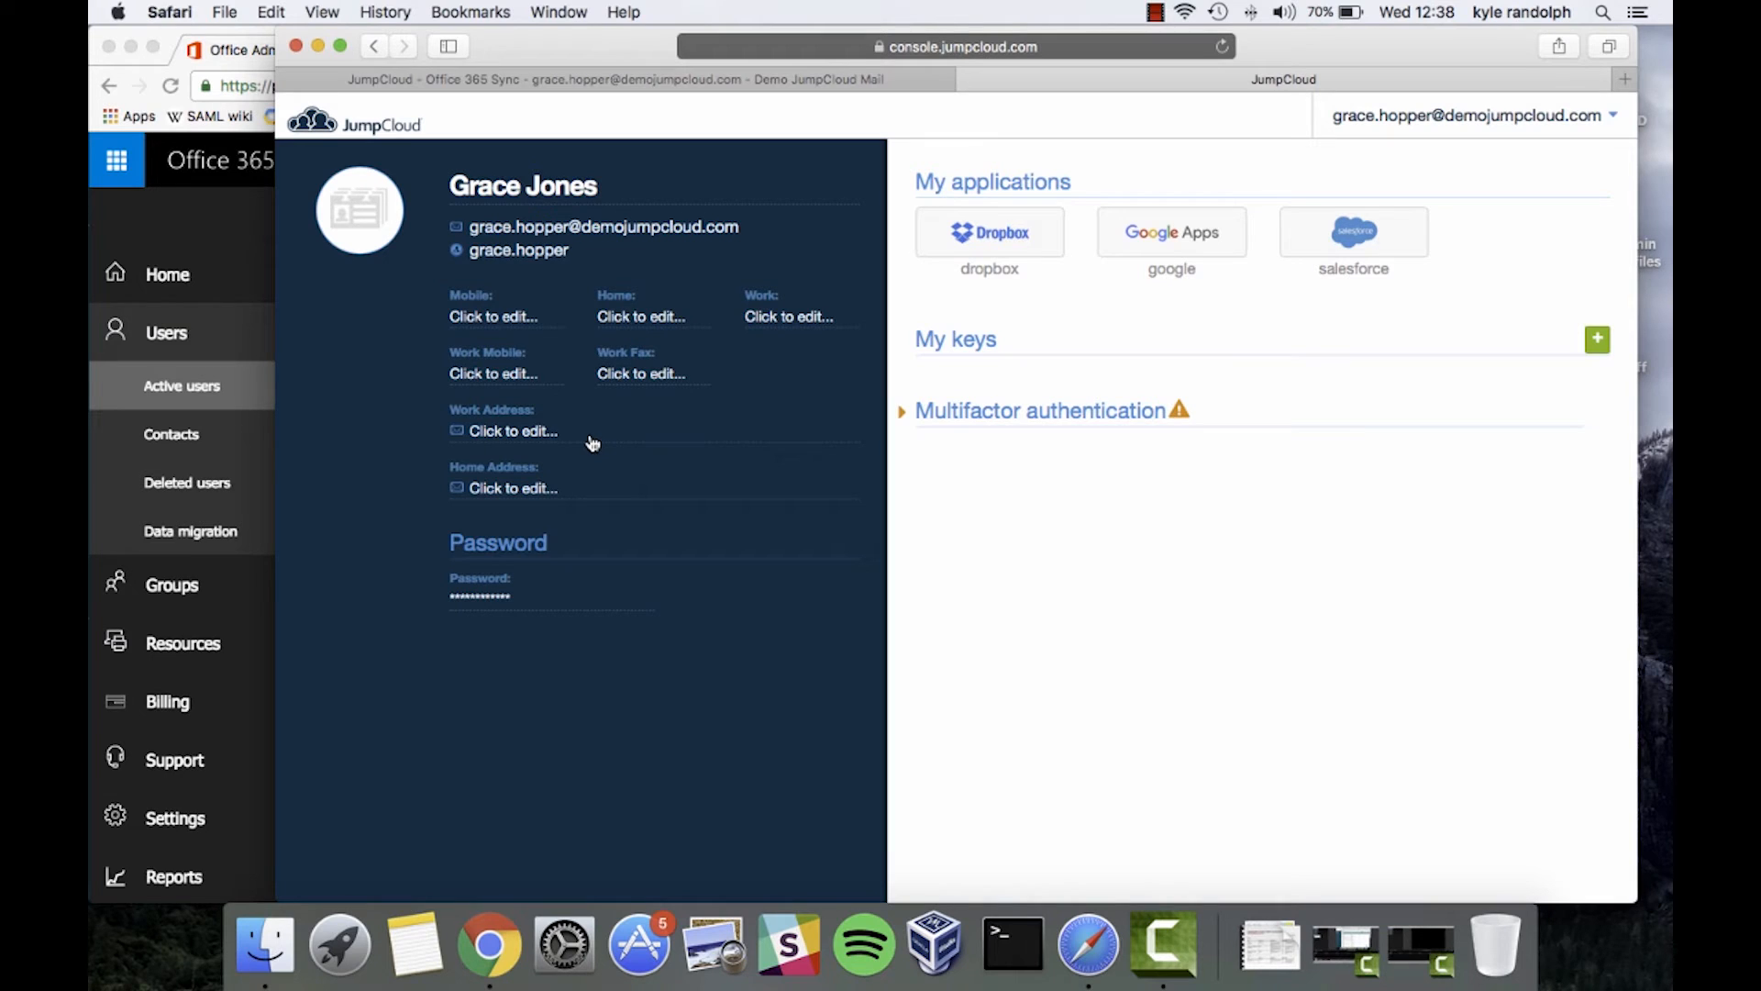
pyautogui.hotkey('ctrl', 'Up')
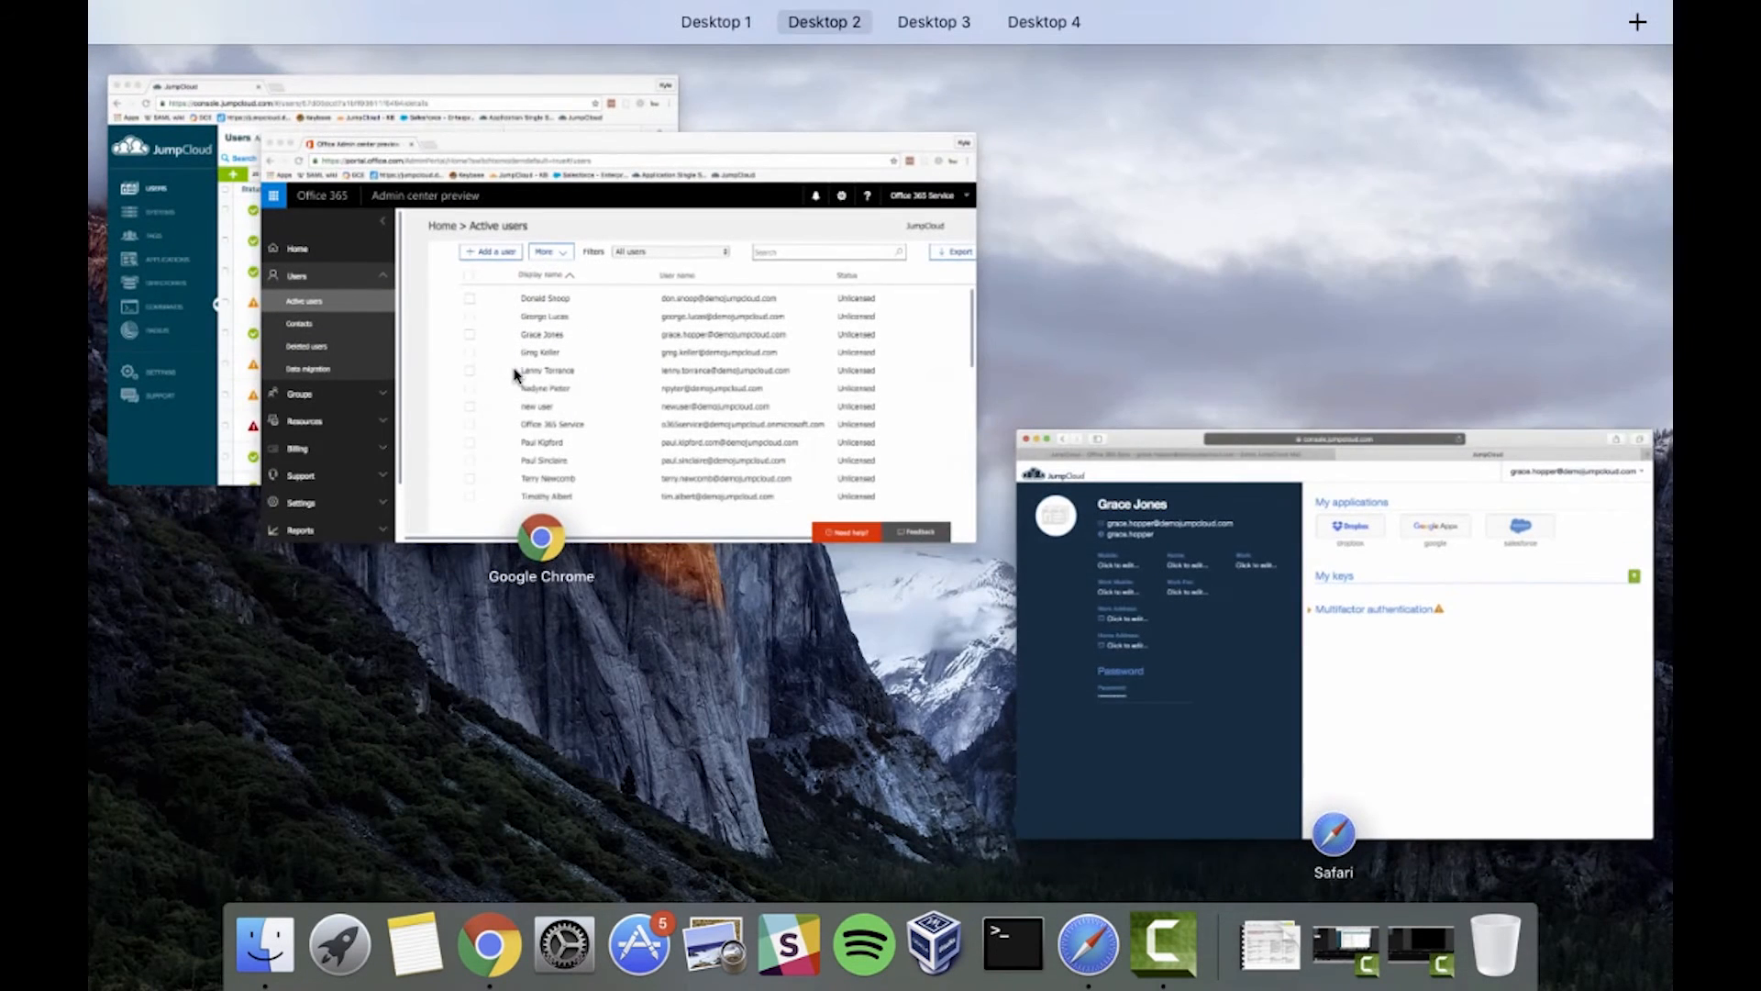
# Uncheck Office 365 in the renamed user's Directories tab and save the user
pyautogui.click(235, 291)
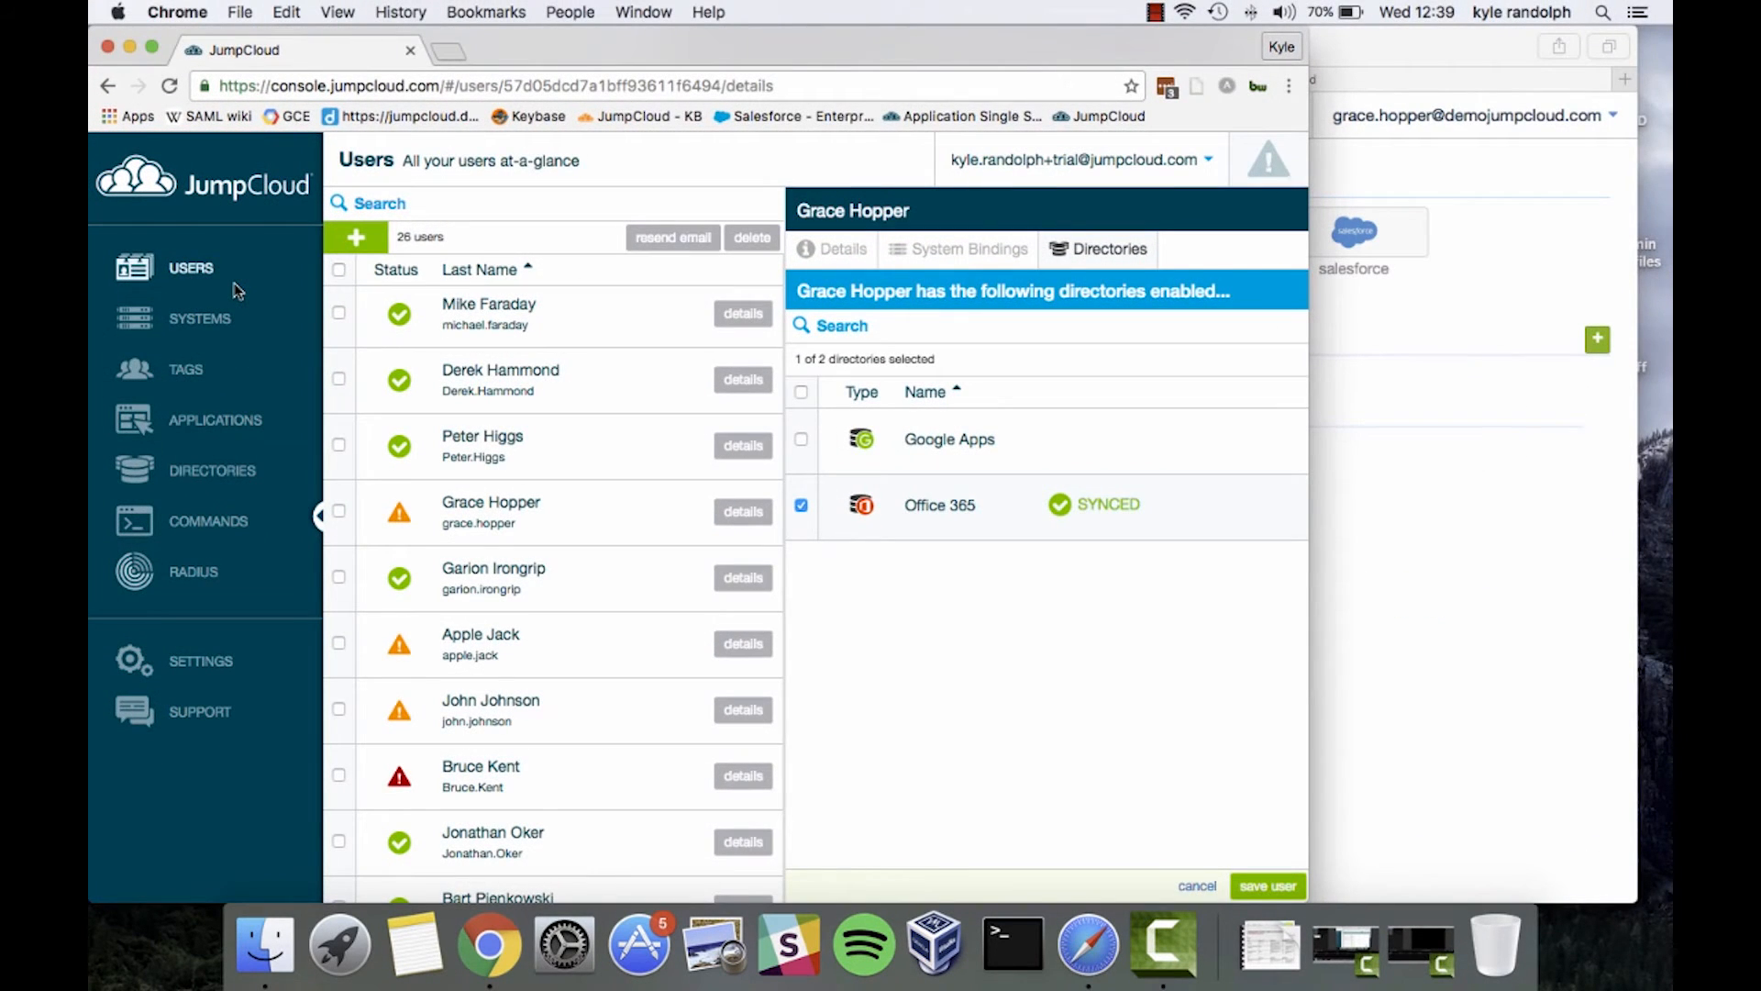
pyautogui.click(1196, 886)
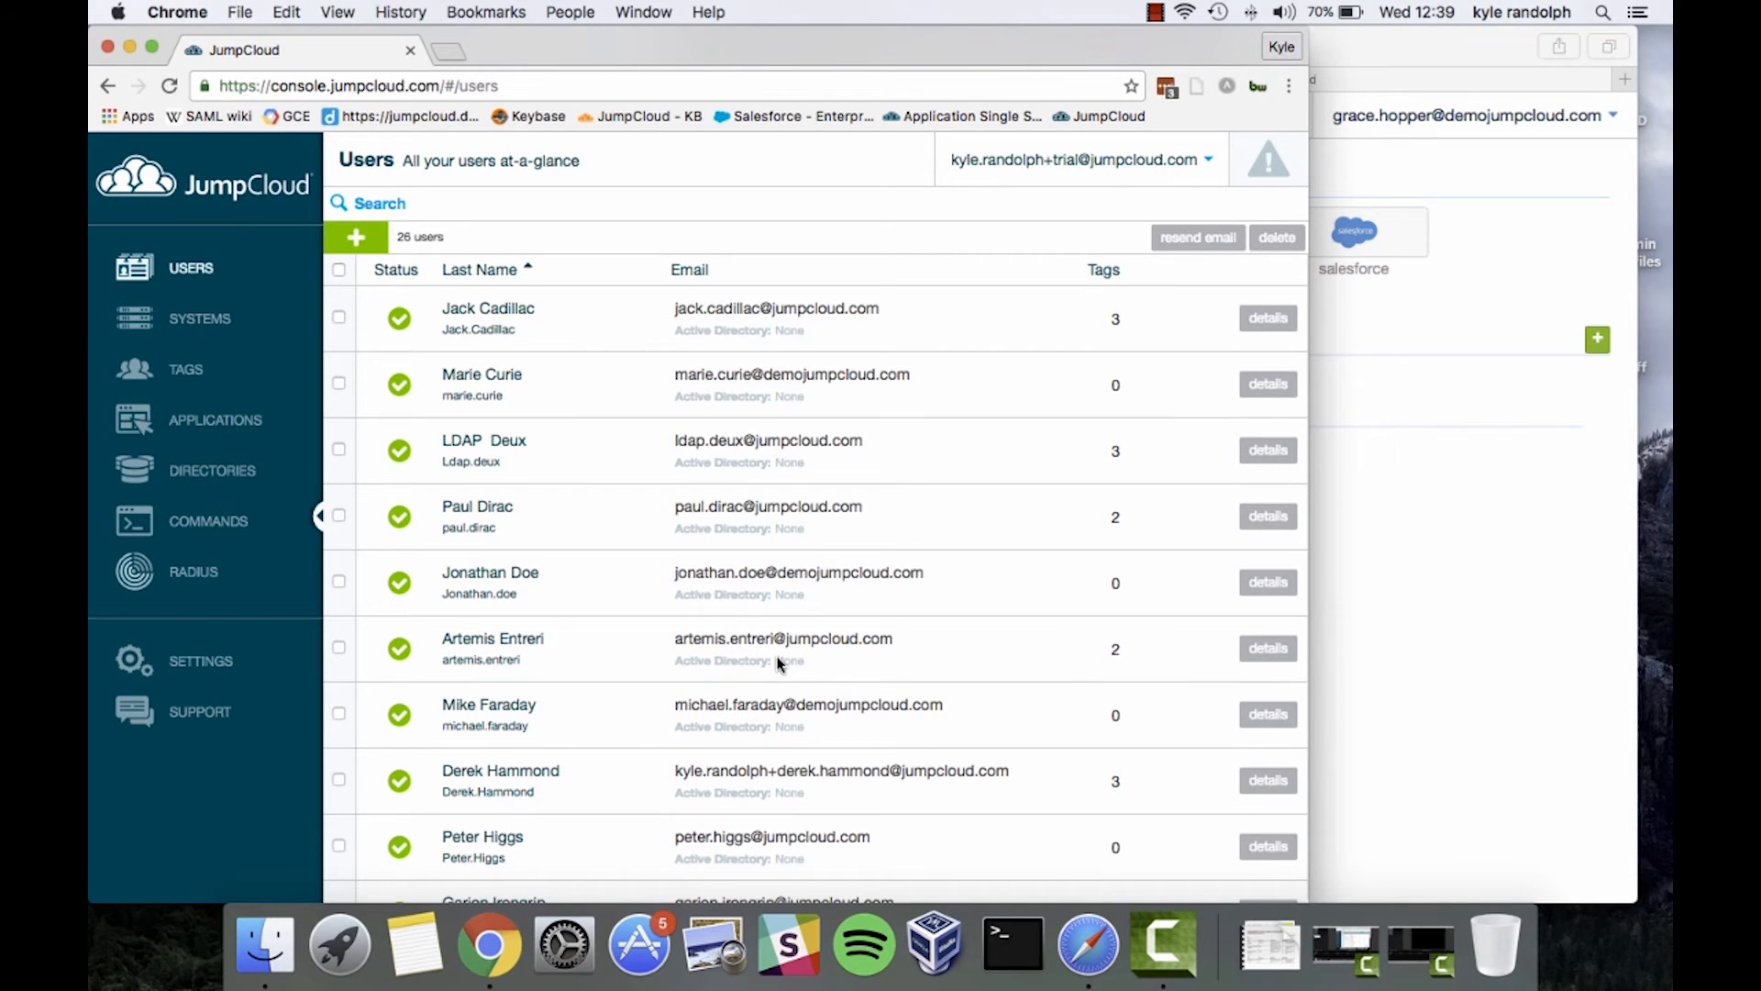
pyautogui.scroll(-5, 778, 661)
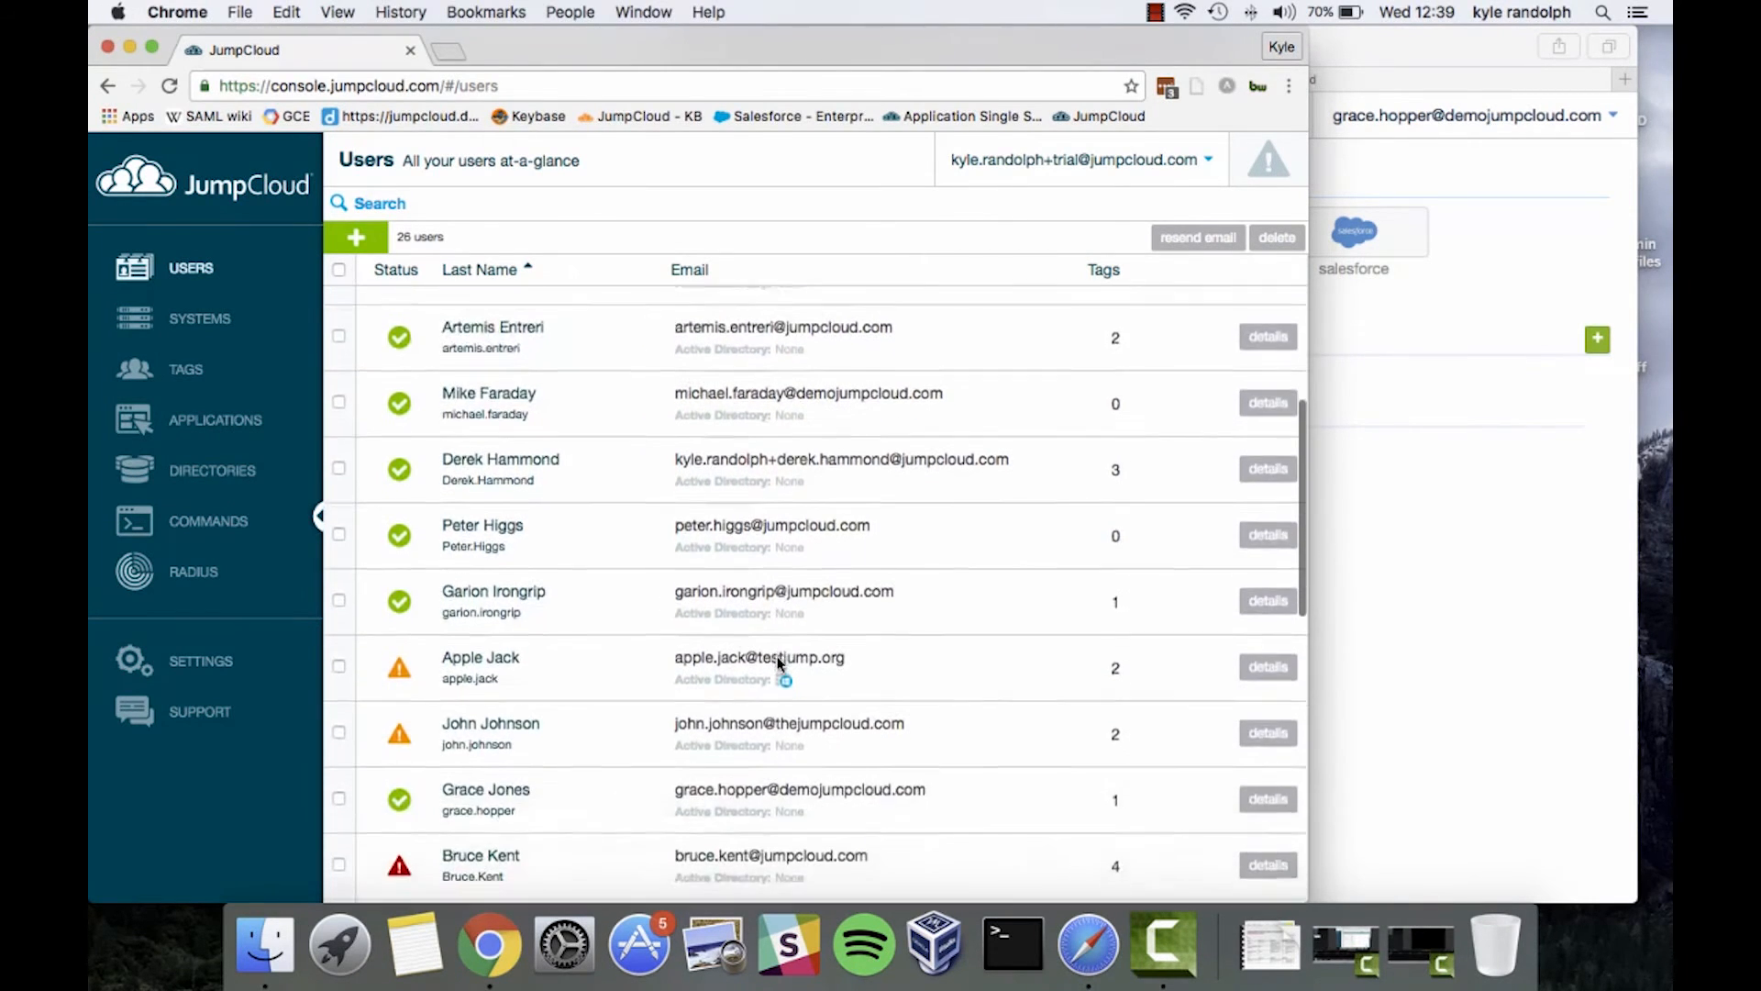
pyautogui.scroll(-3, 778, 663)
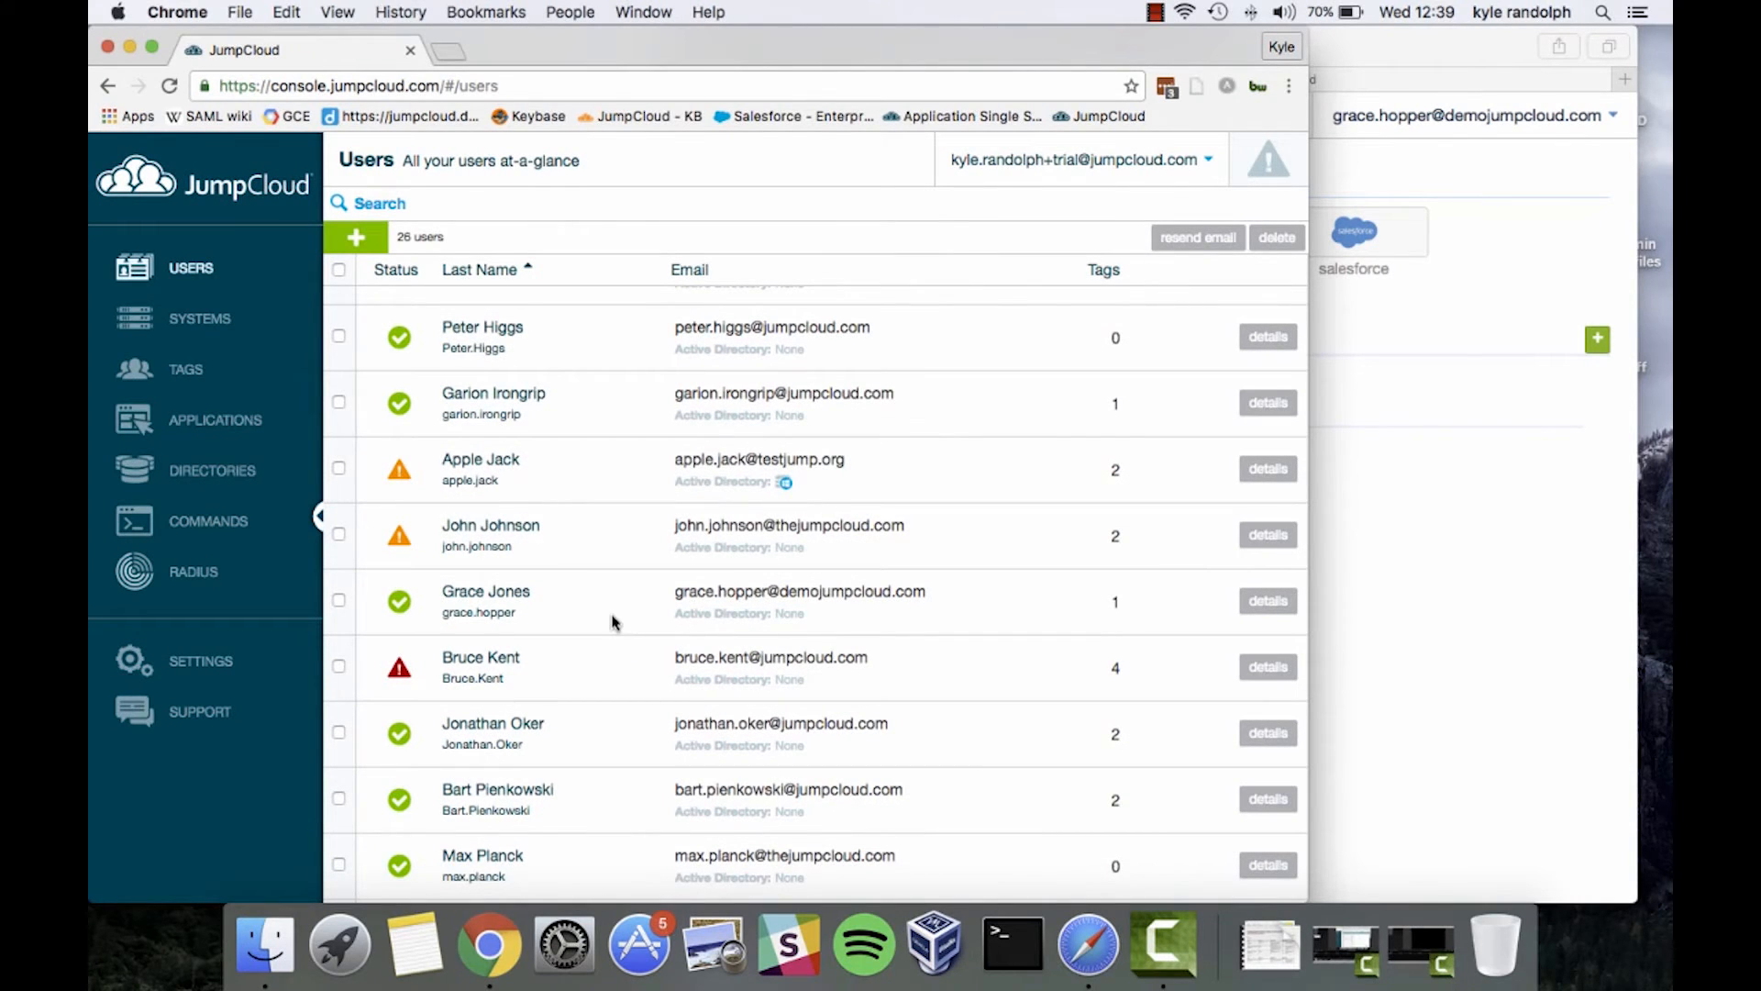
pyautogui.click(1270, 601)
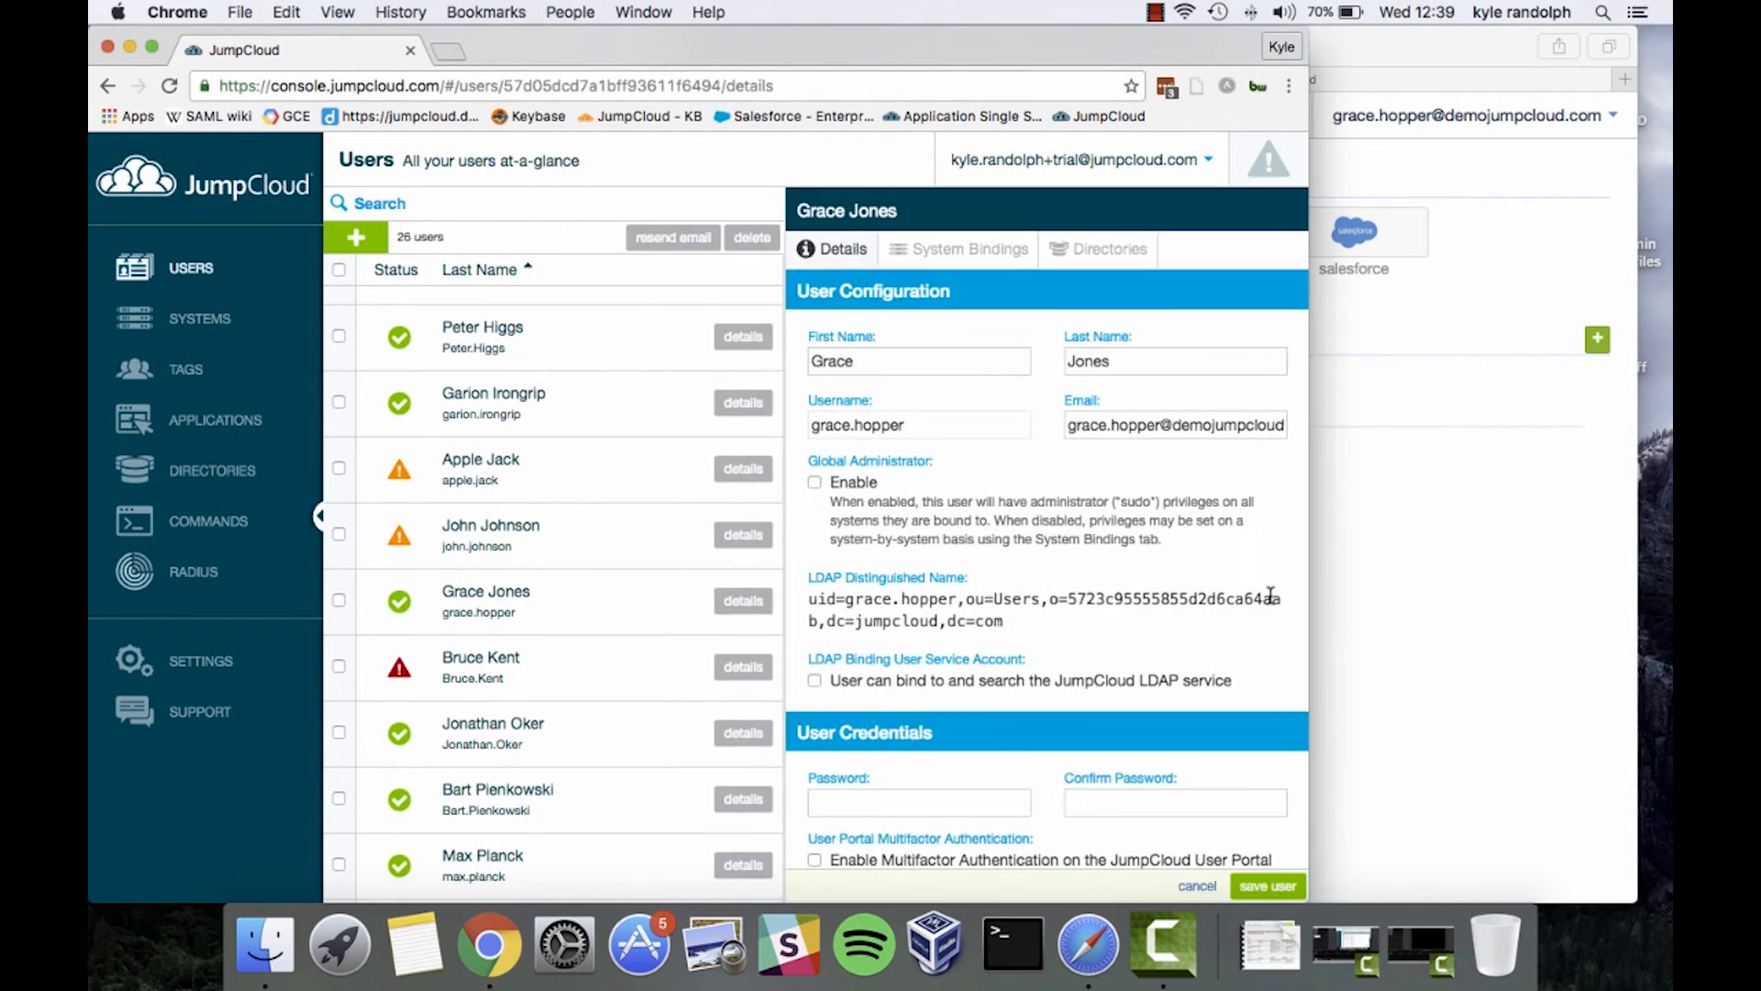
pyautogui.click(1106, 268)
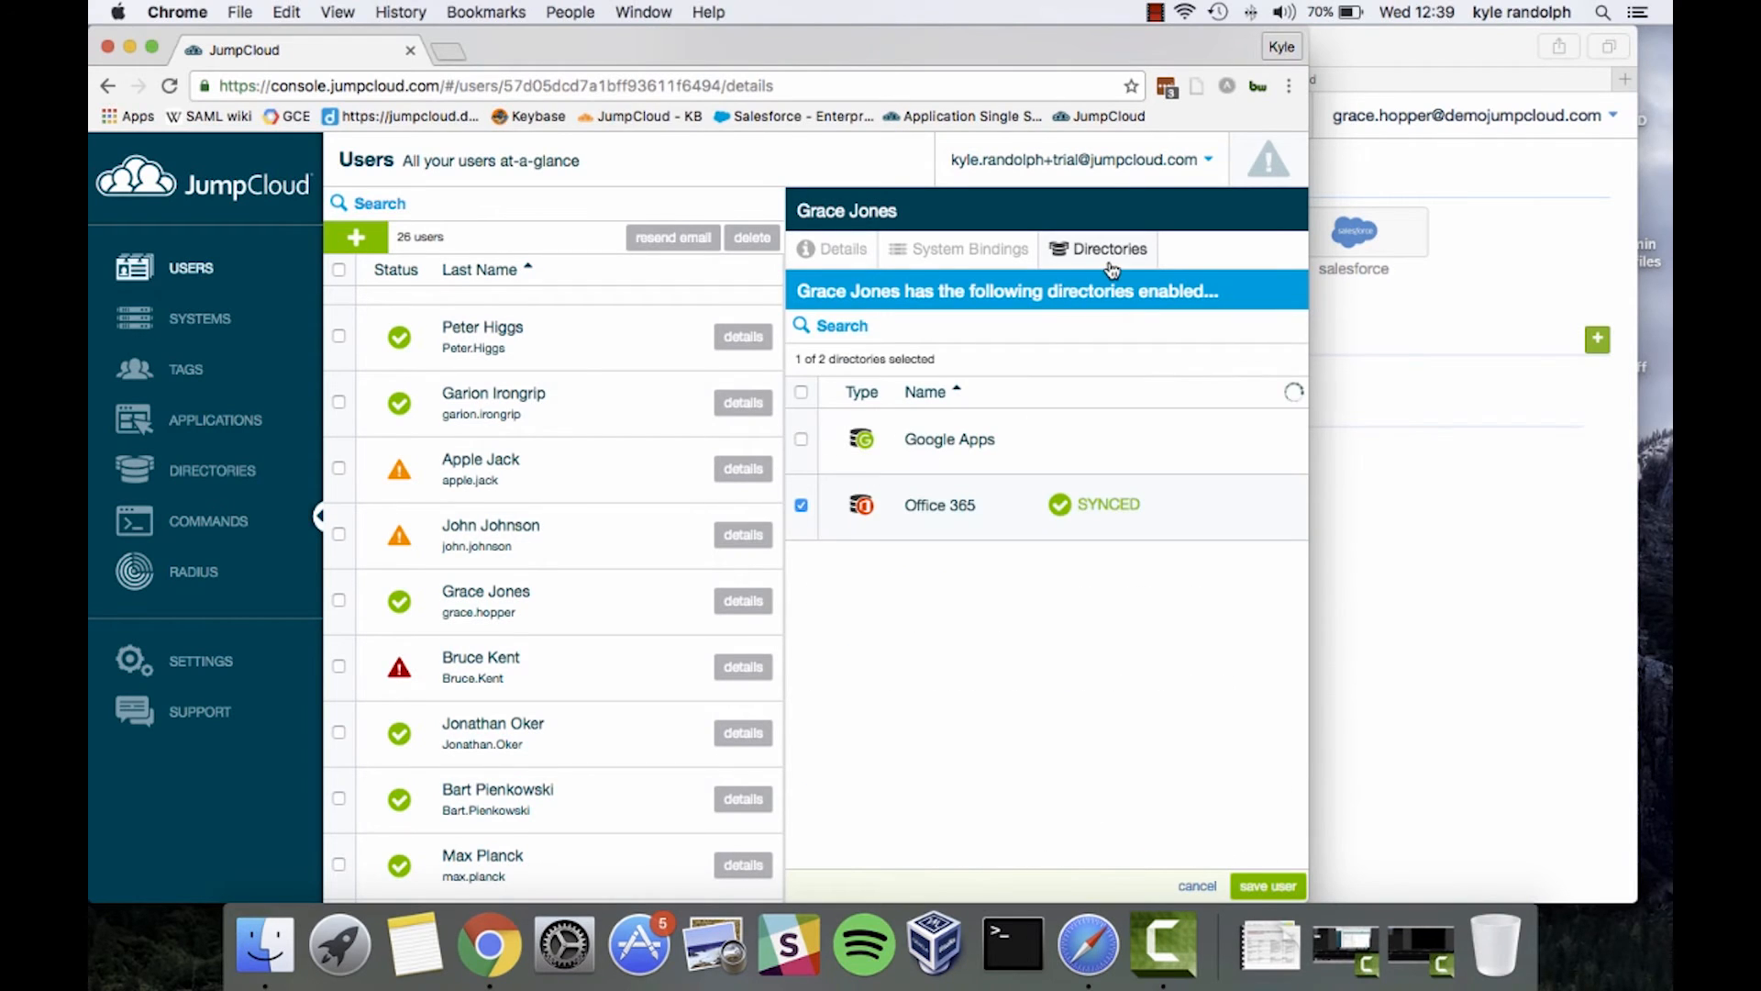
pyautogui.click(801, 507)
pyautogui.click(1266, 886)
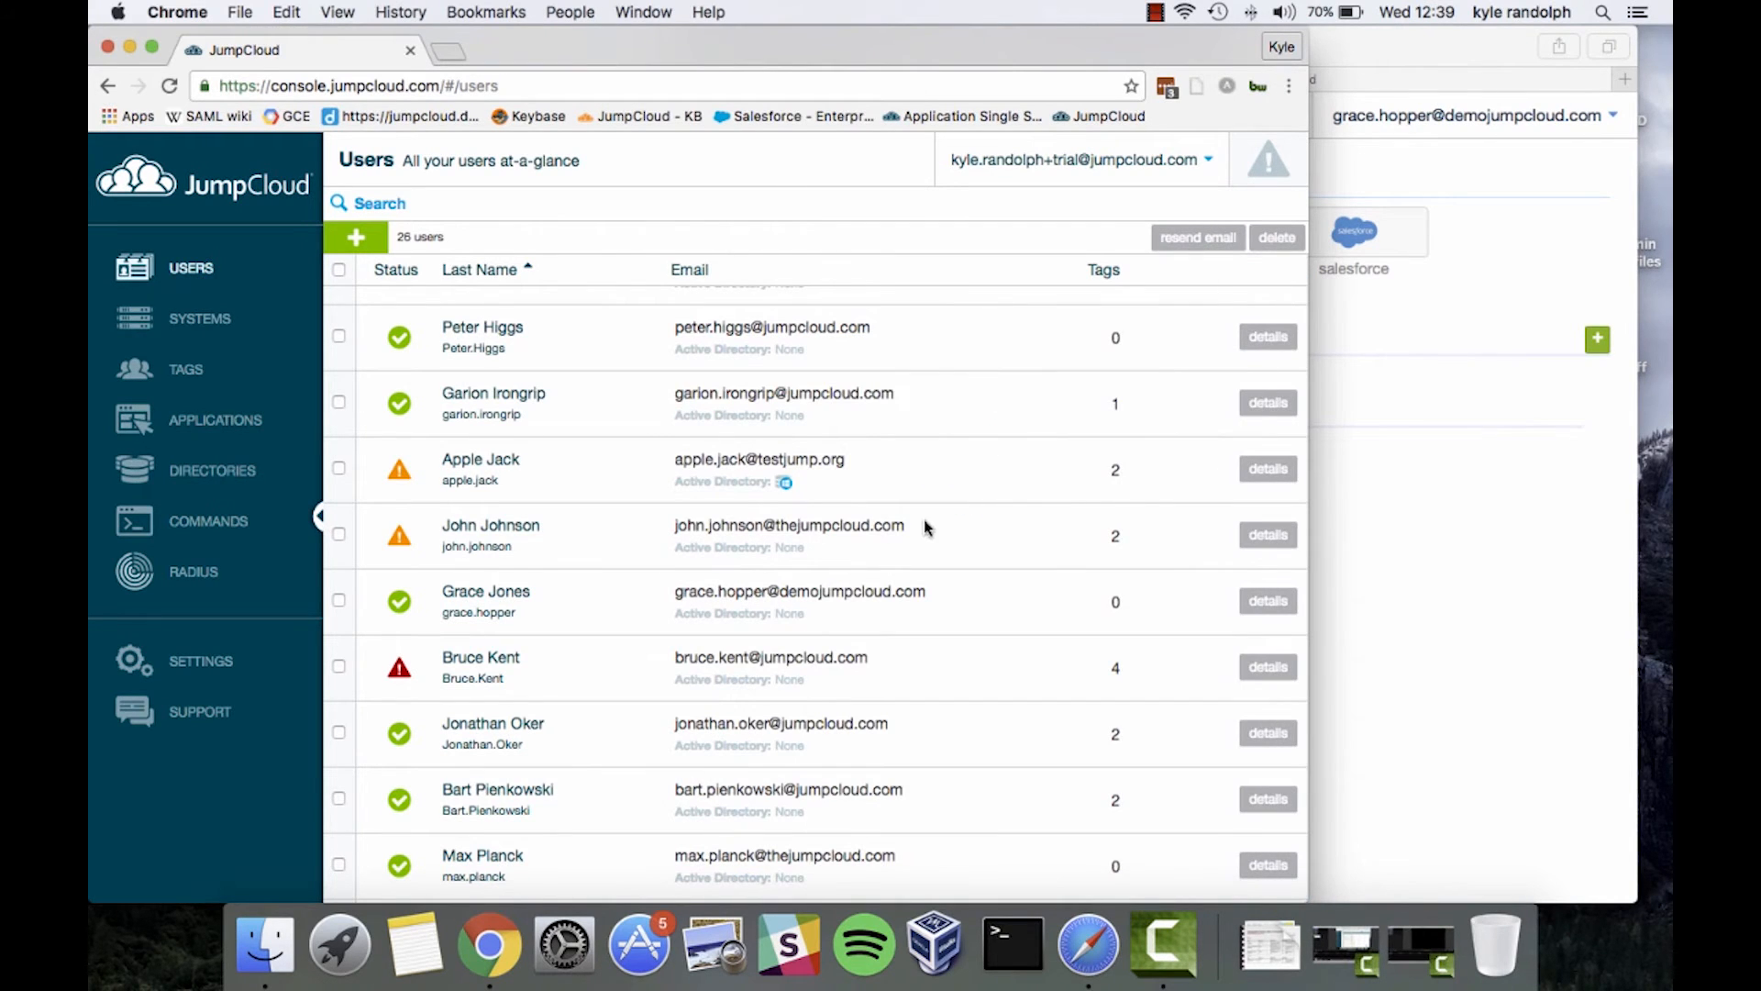
pyautogui.hotkey('ctrl', 'Up')
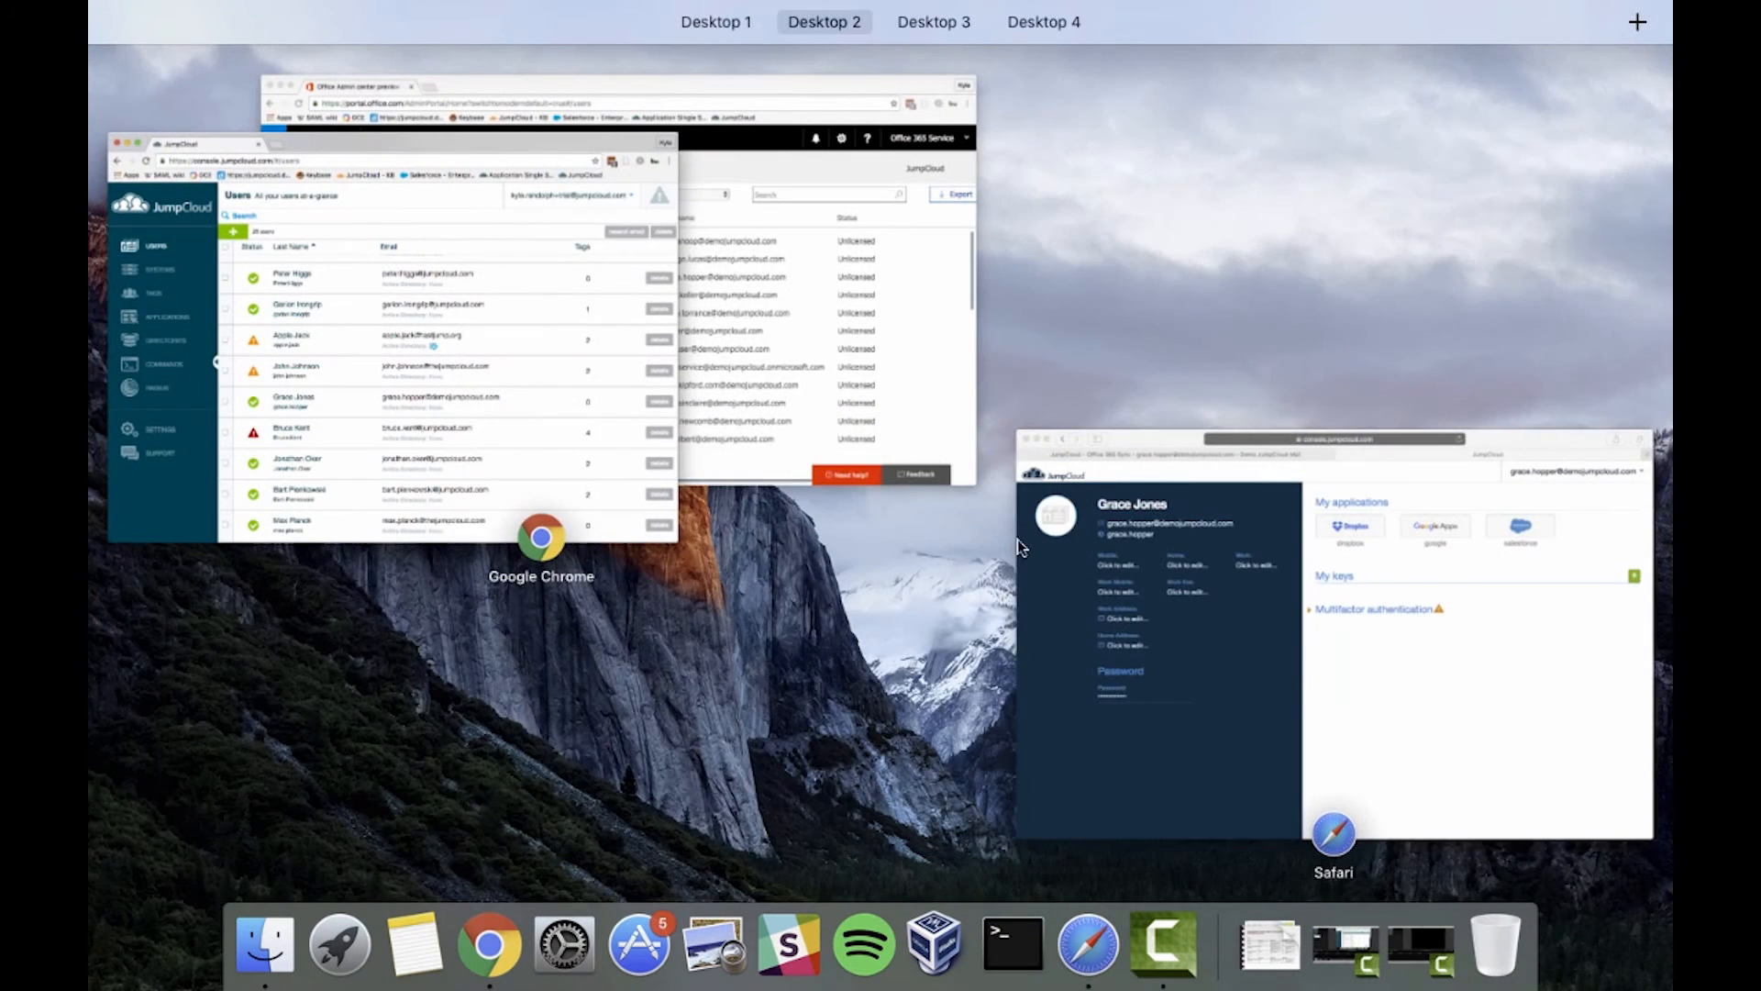
# Reload Office 365 Active users to confirm the renamed user shows Blocked, then return to JumpCloud
pyautogui.click(904, 335)
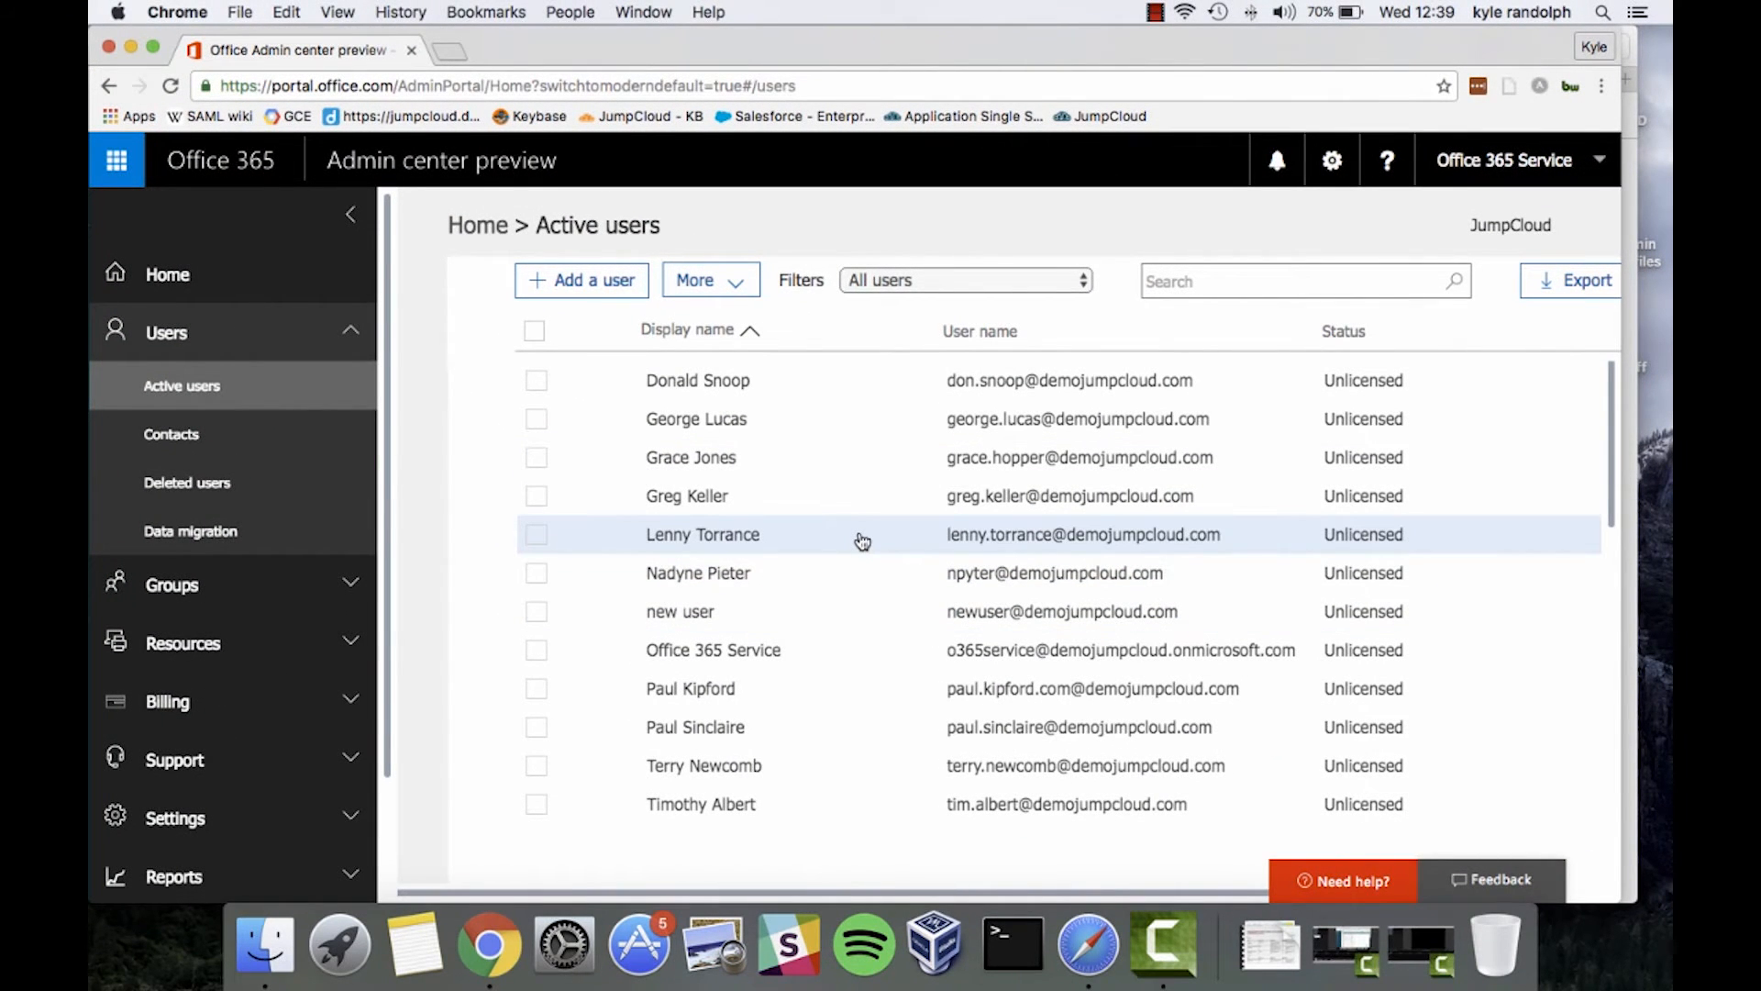
pyautogui.press('super+r')
pyautogui.click(840, 463)
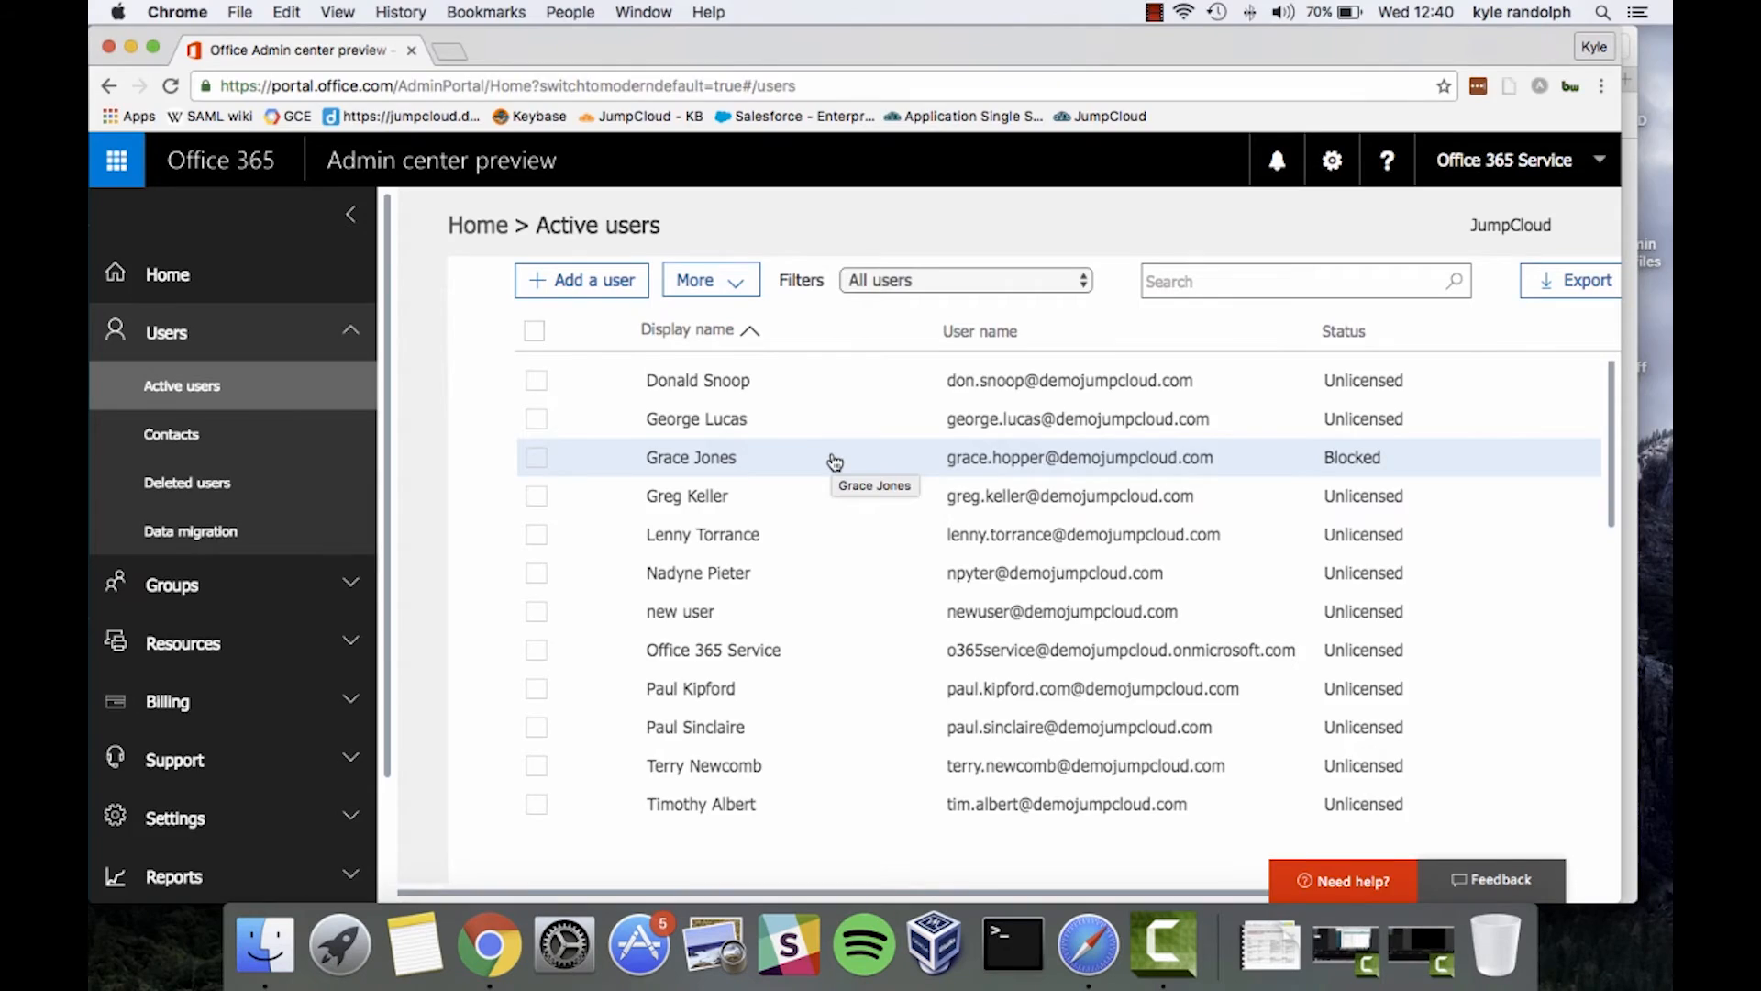
pyautogui.hotkey('ctrl', 'Up')
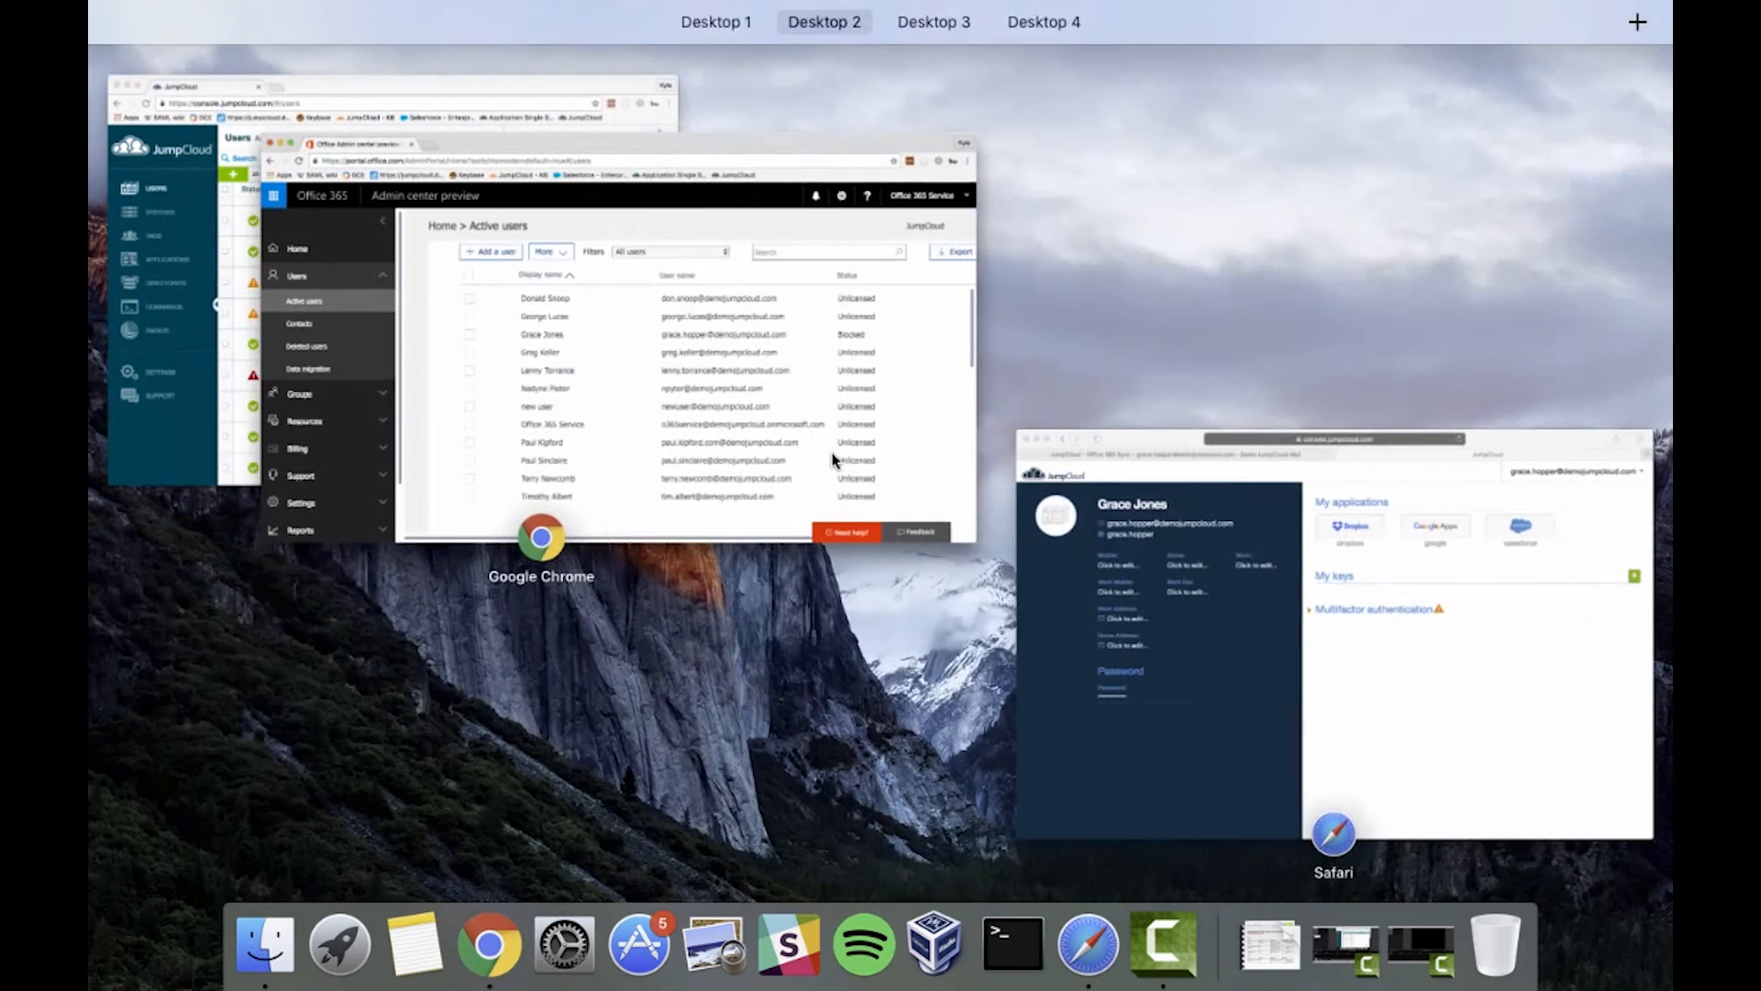
pyautogui.click(188, 330)
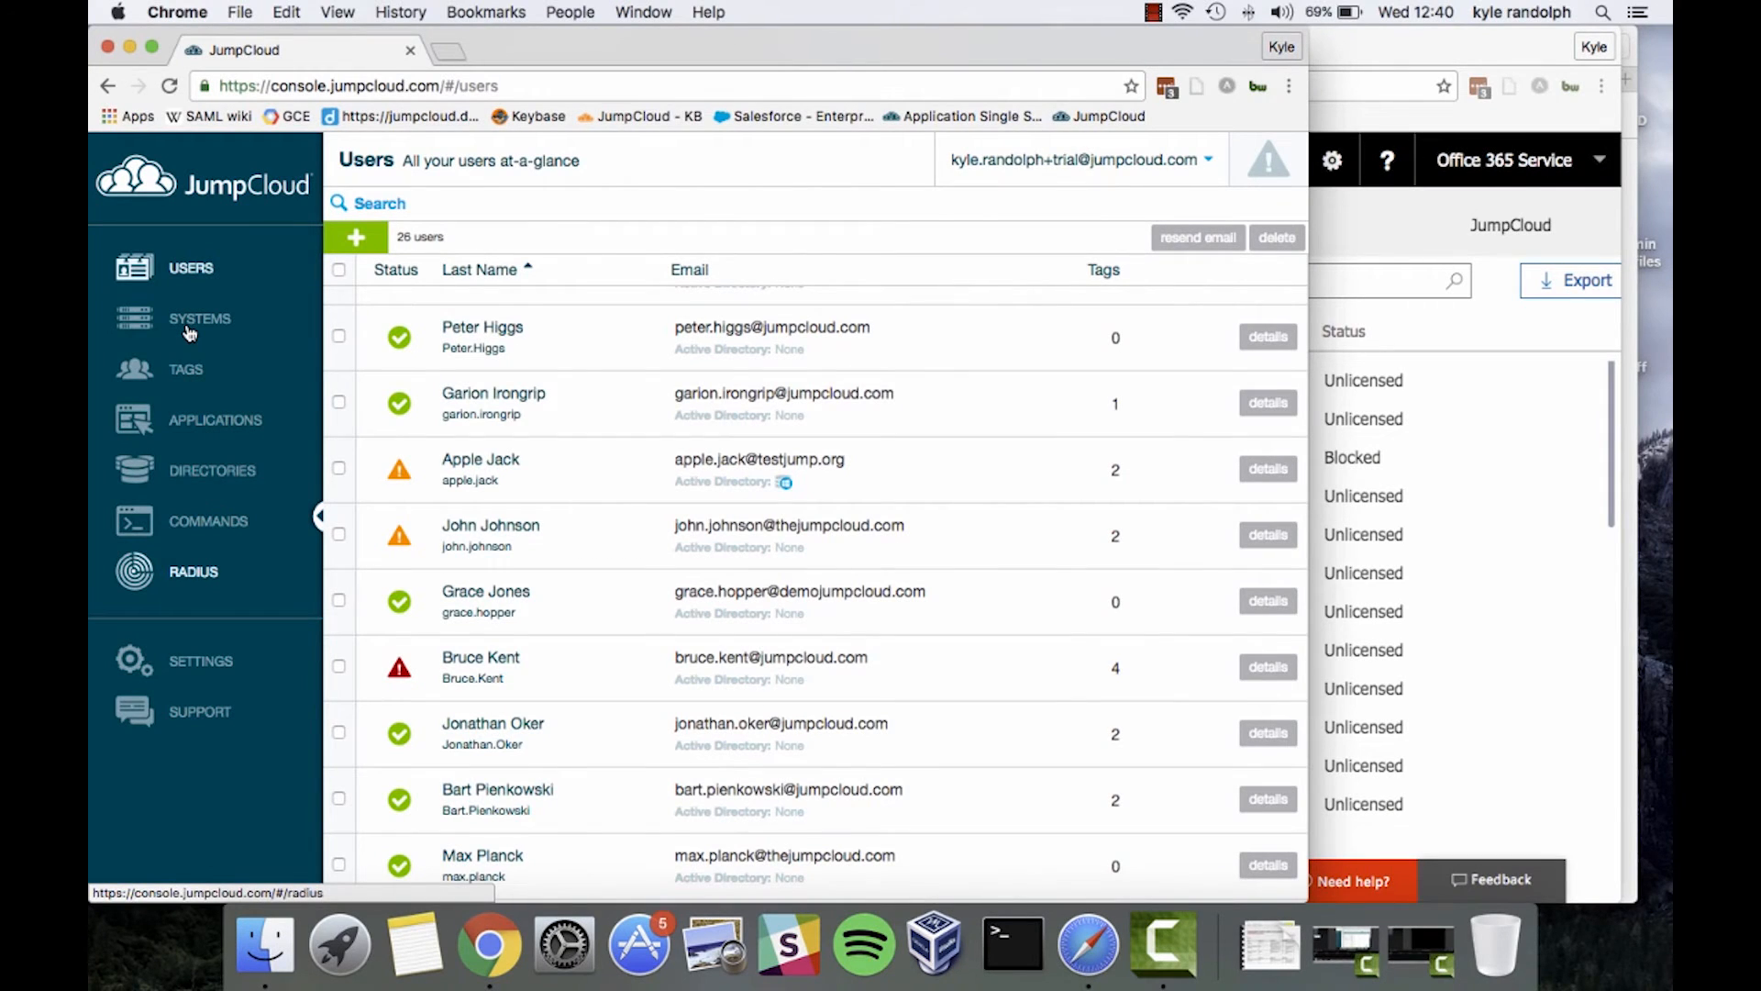
pyautogui.click(337, 241)
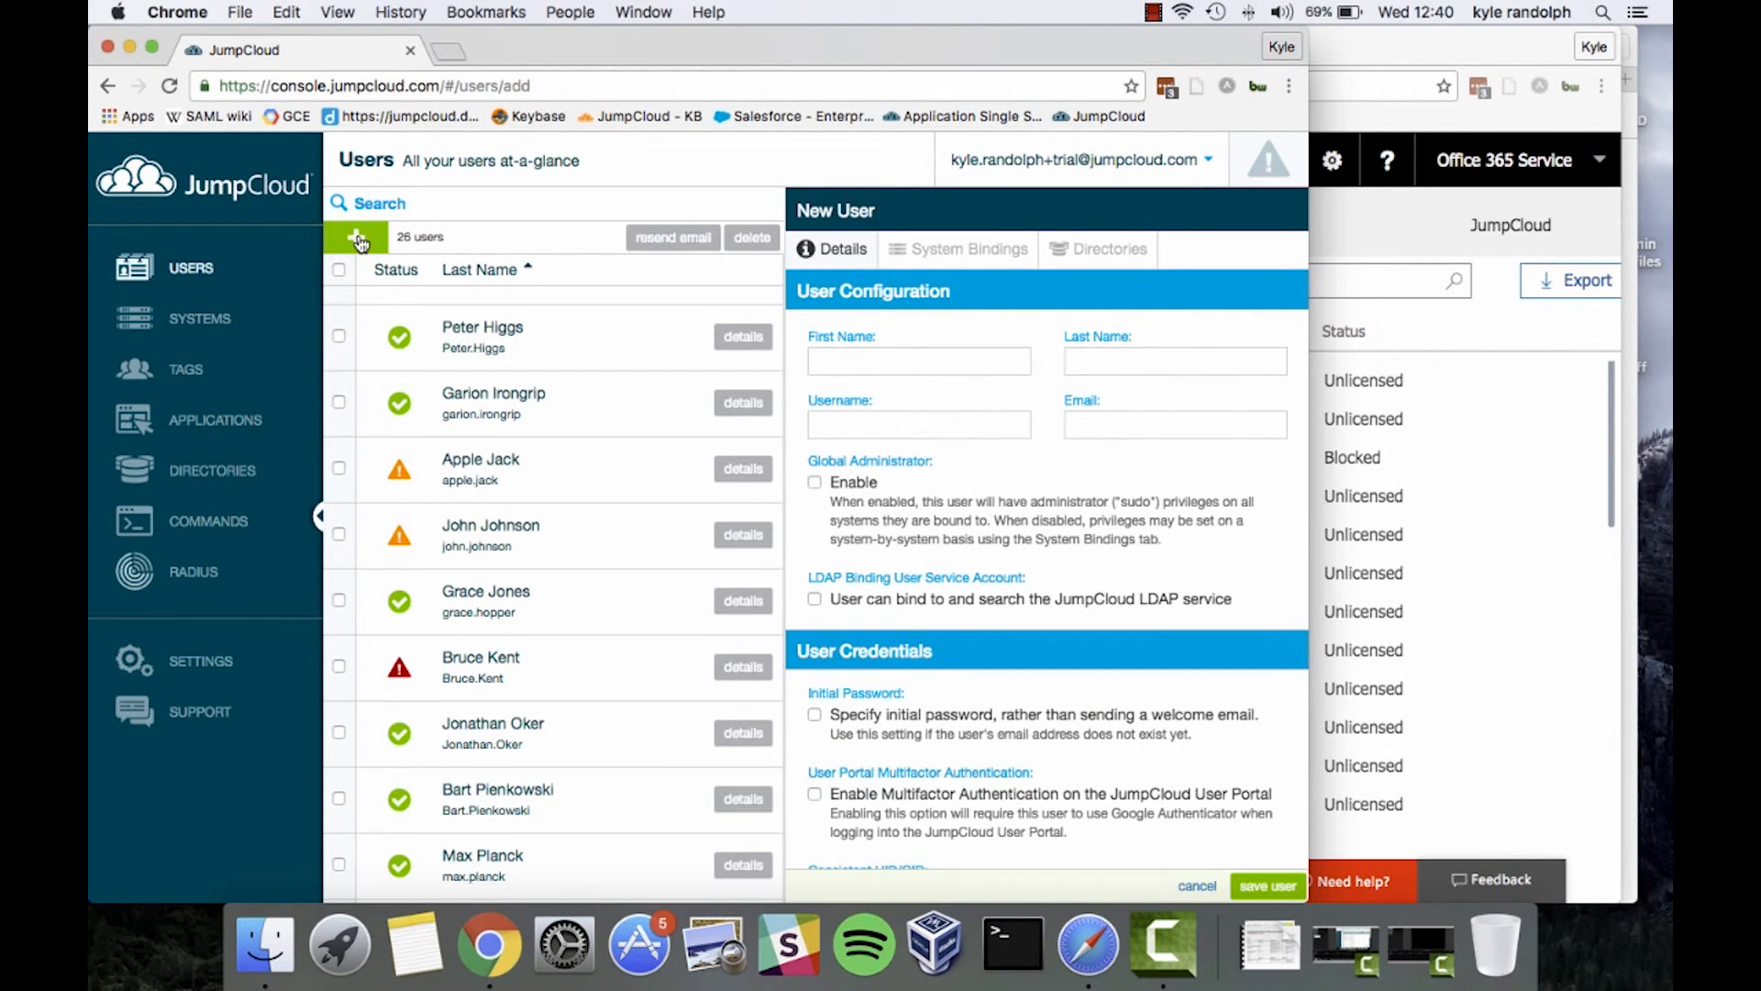
pyautogui.click(934, 364)
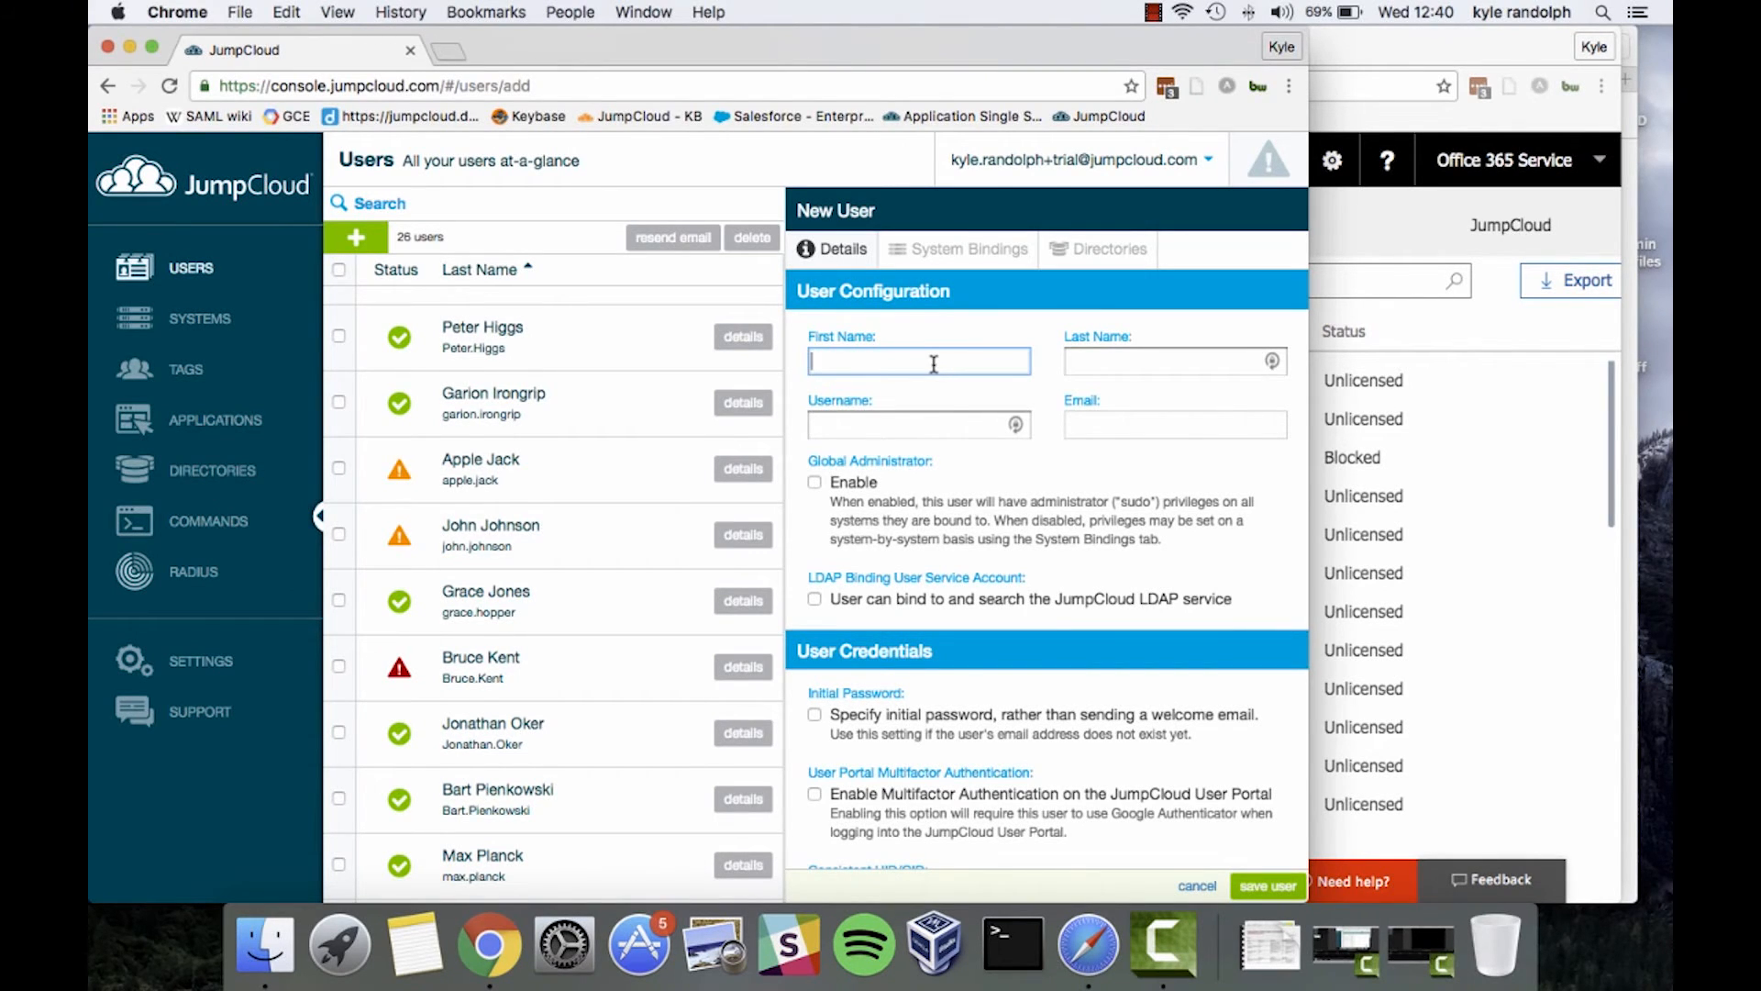
pyautogui.press('Tab')
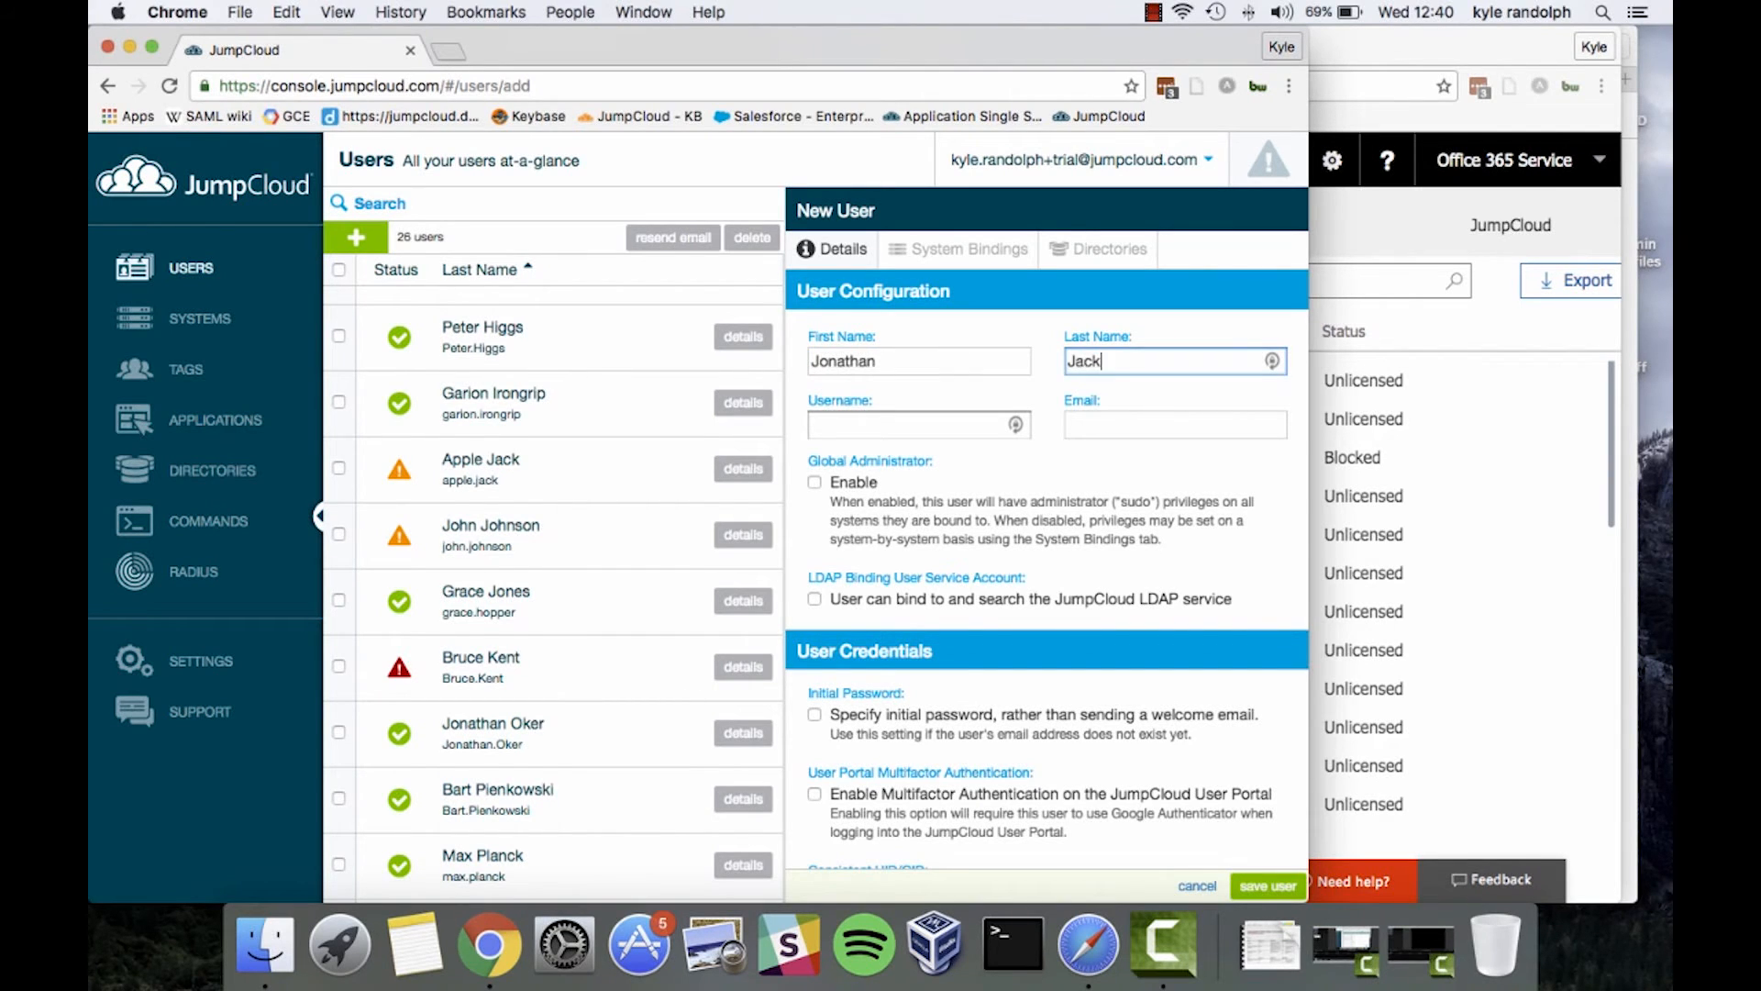
pyautogui.press('Tab')
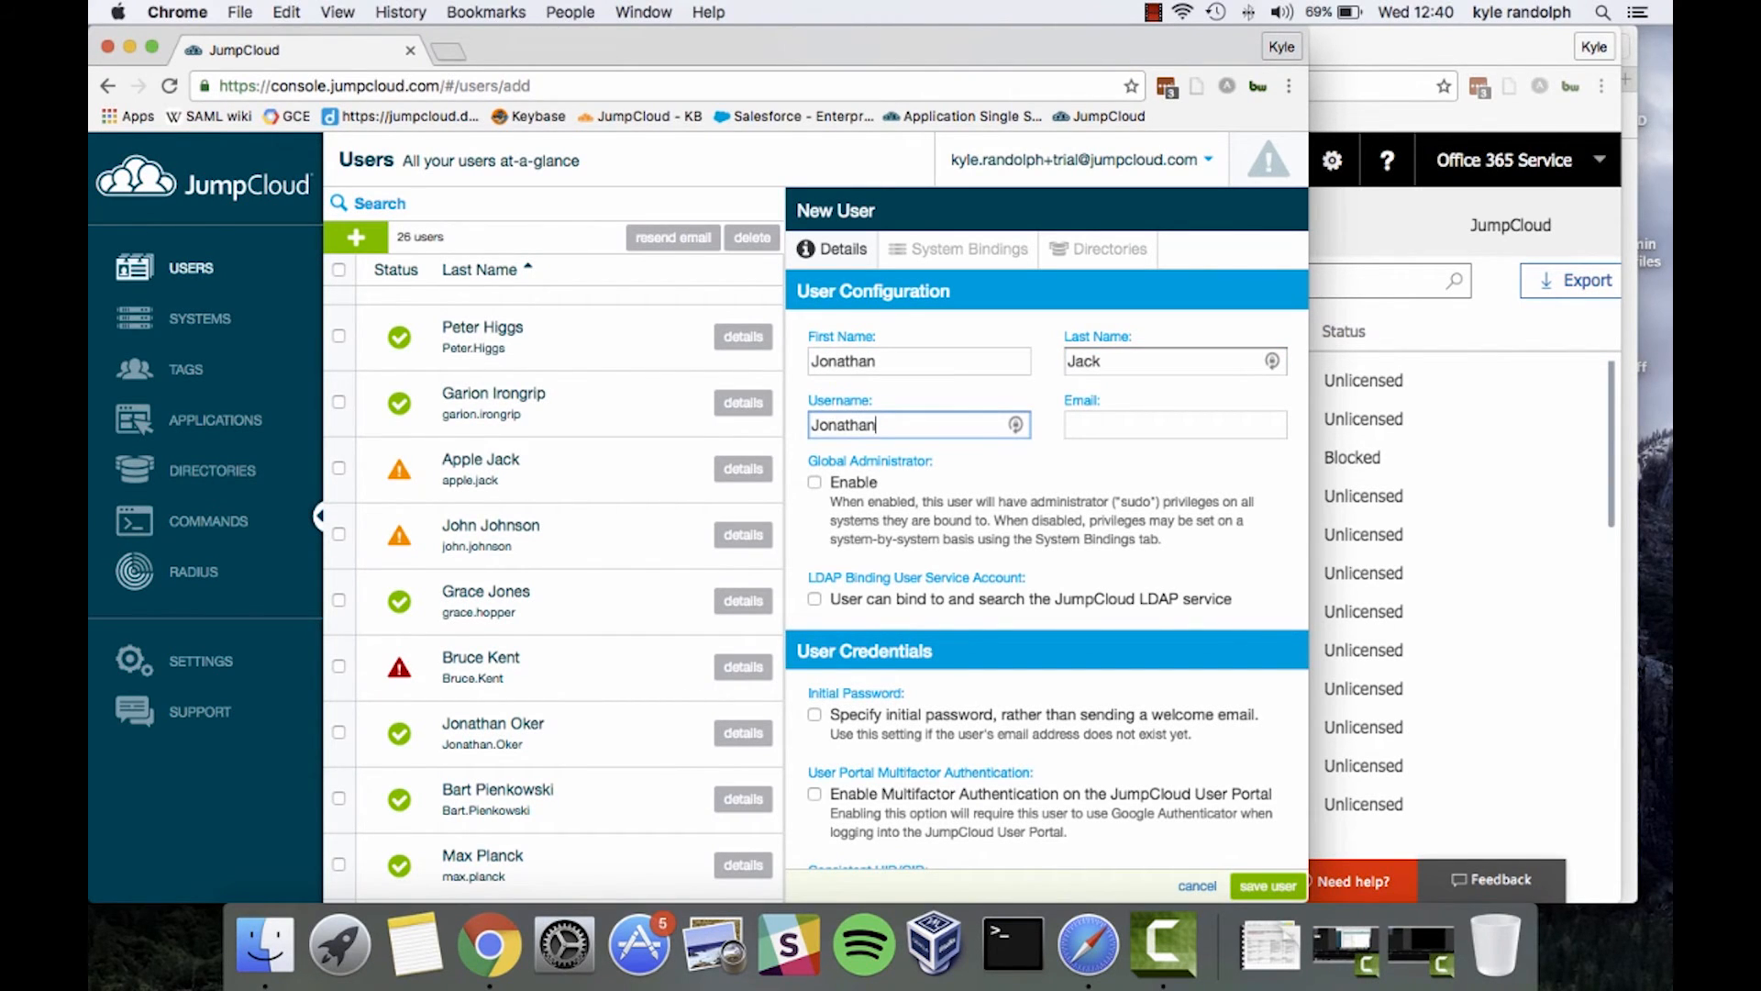
pyautogui.write('ack')
pyautogui.press('Tab')
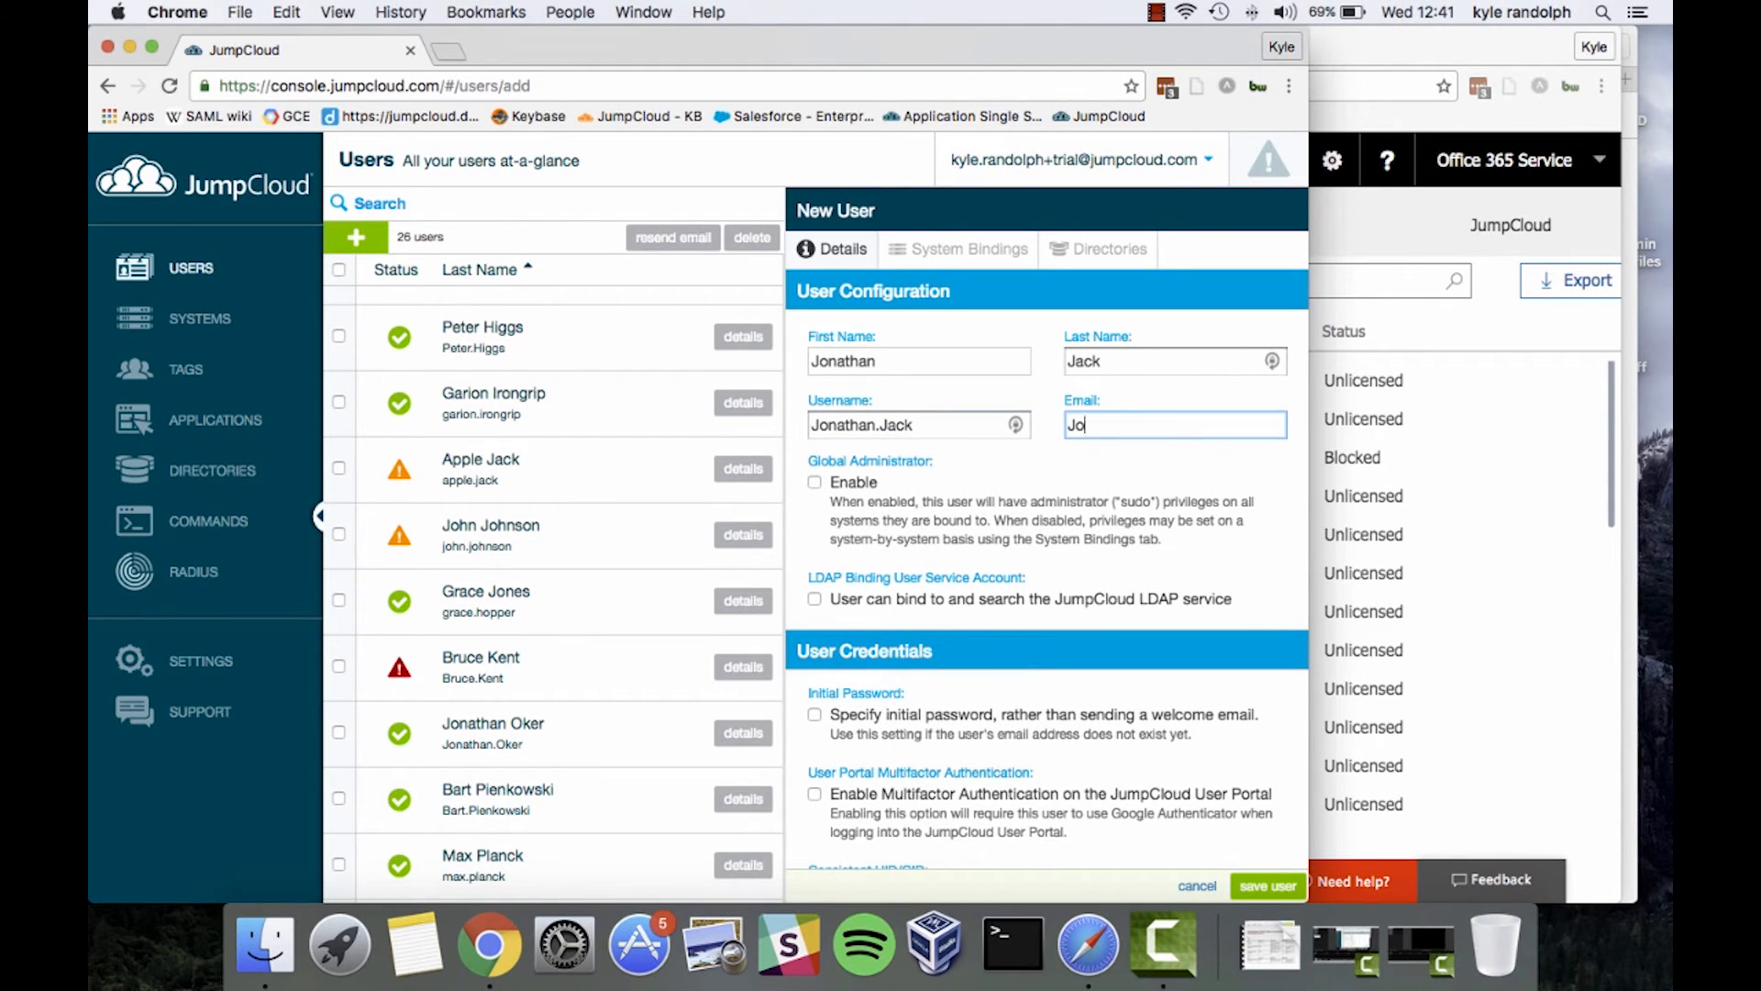
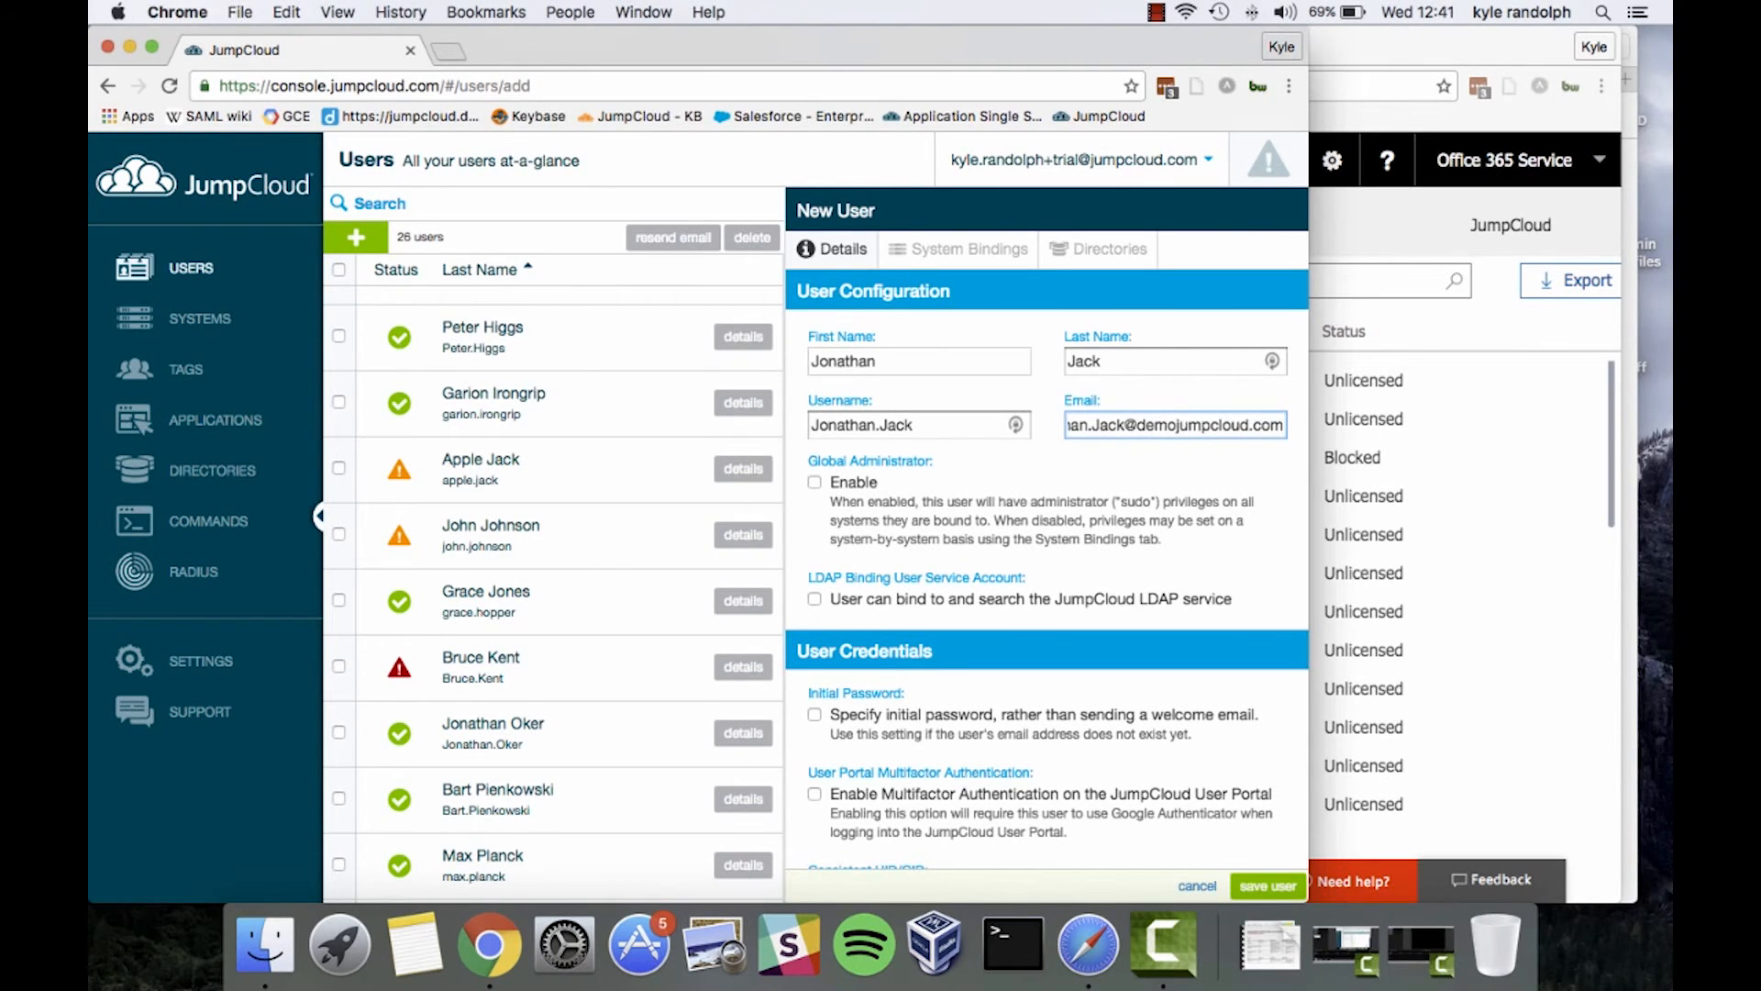
pyautogui.hotkey('alt', 'shift', 'Left')
pyautogui.hotkey('alt', 'shift', 'Left')
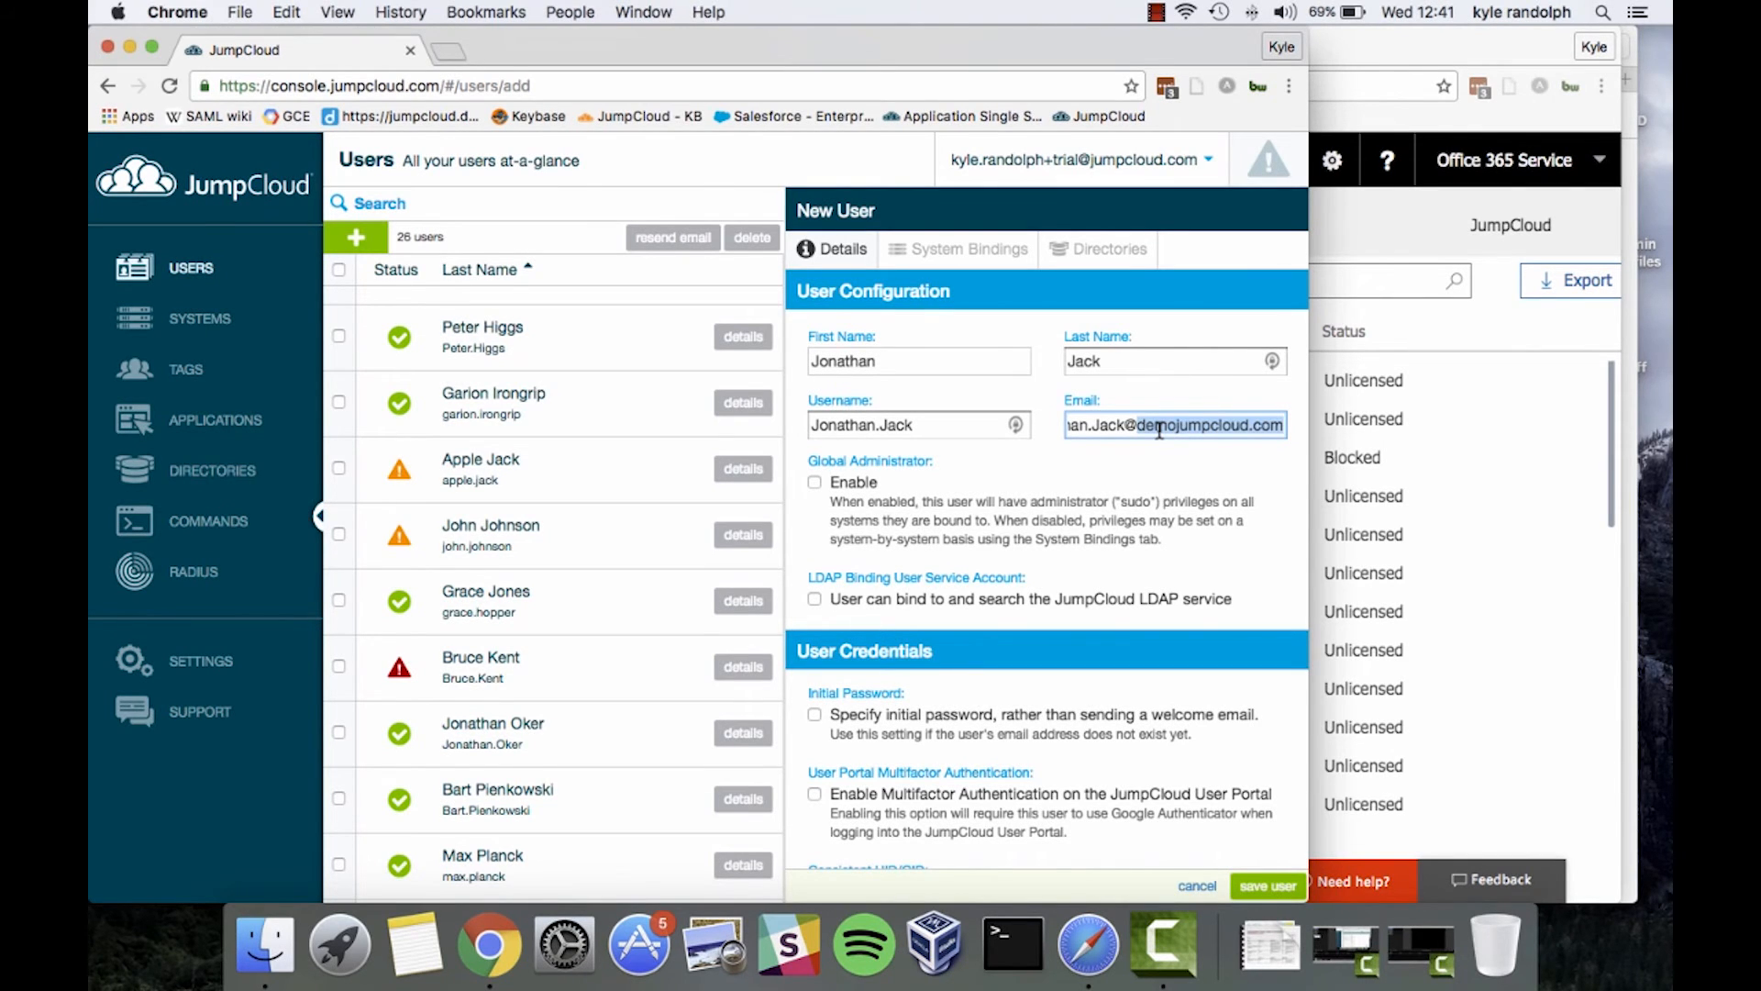
# Glance at the Office 365 users list, then return to the new user form and scroll down
pyautogui.click(1486, 495)
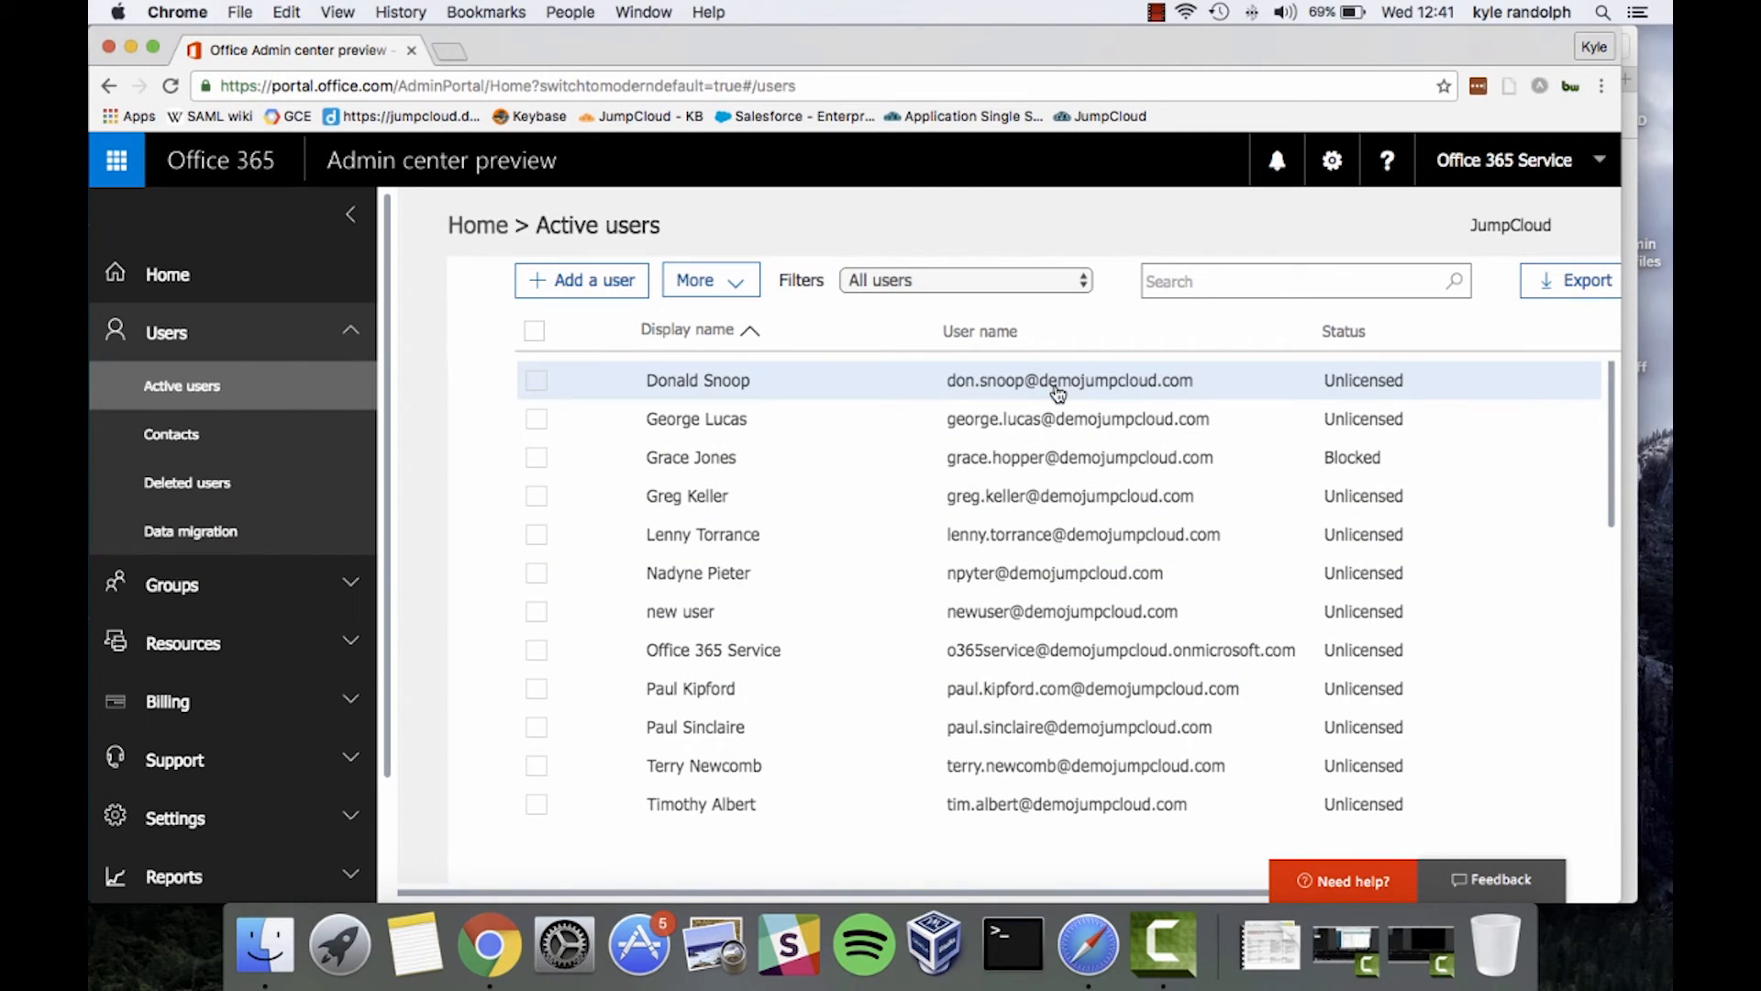
pyautogui.hotkey('ctrl', 'Up')
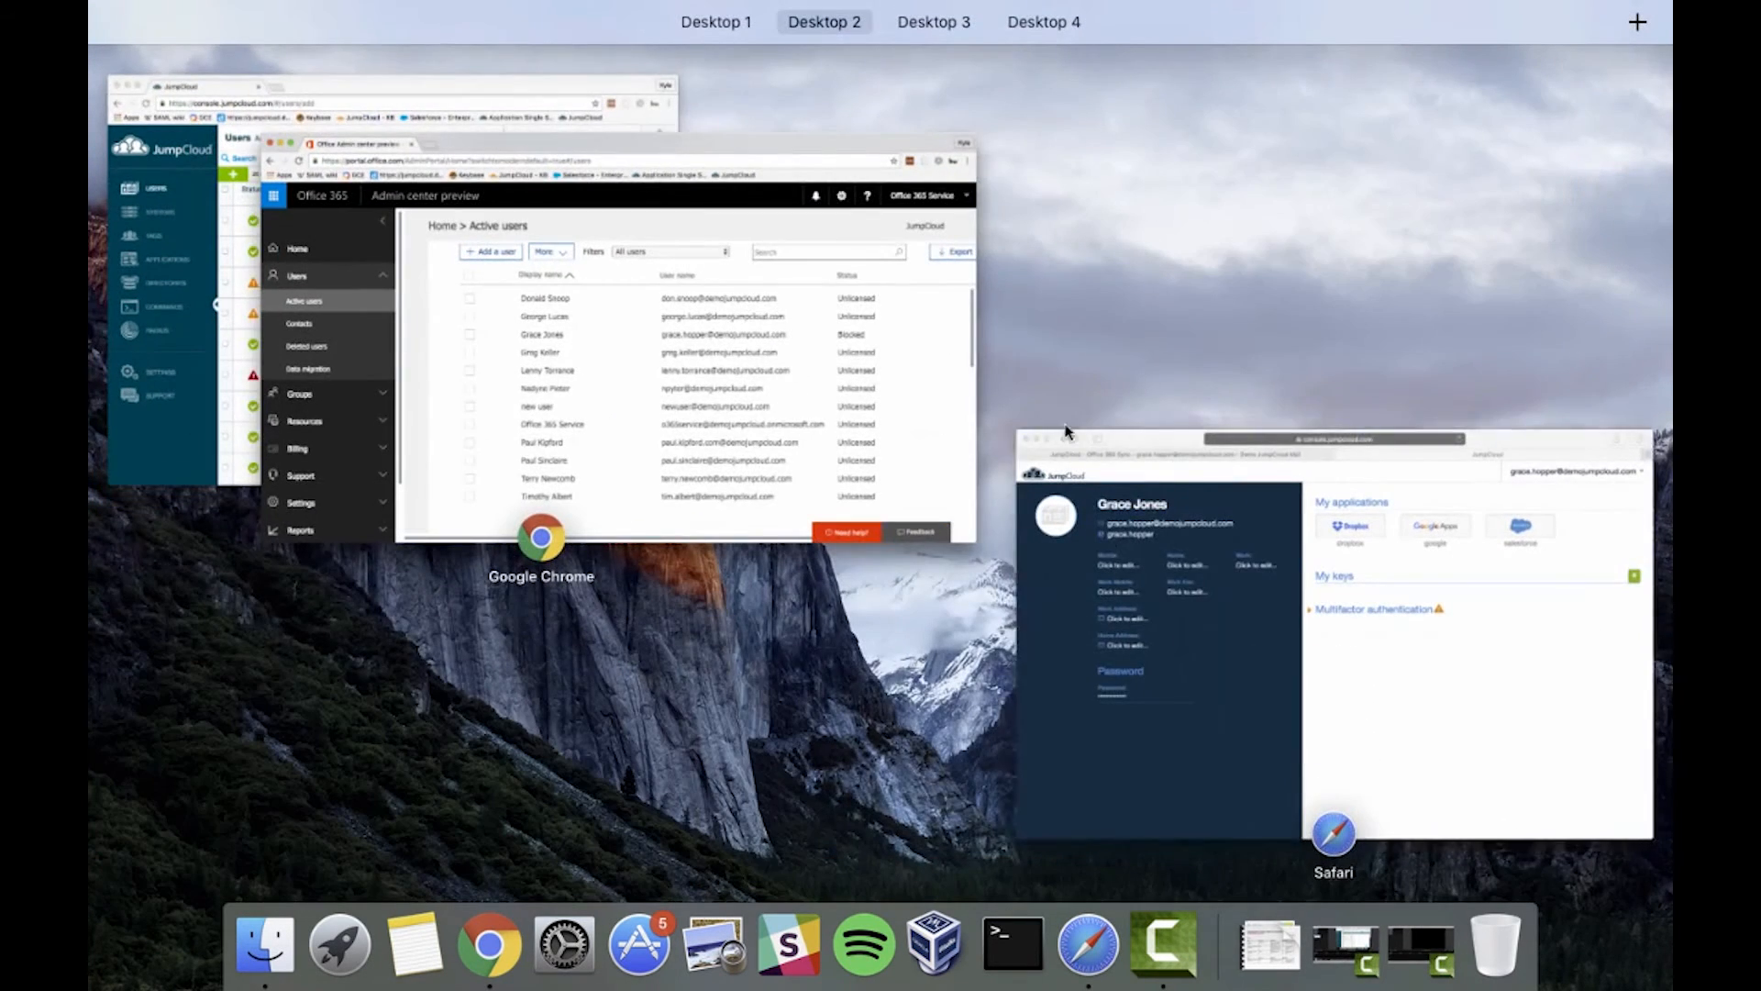
pyautogui.click(186, 141)
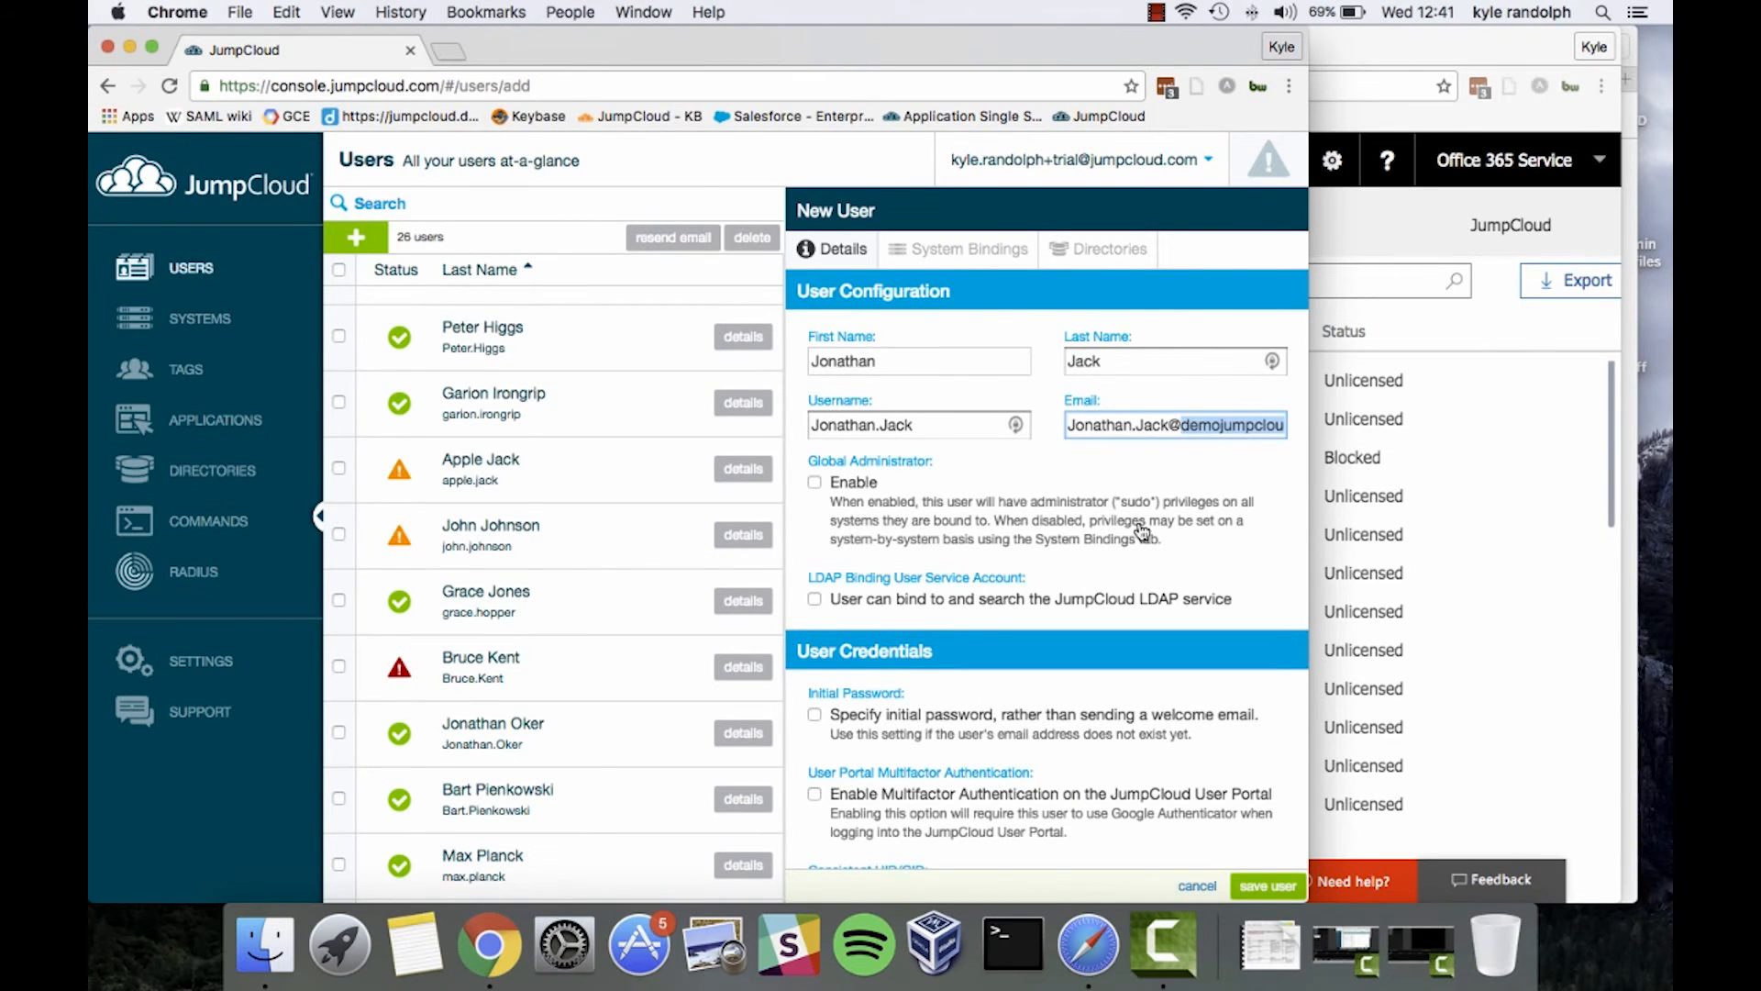
pyautogui.scroll(-3, 1010, 523)
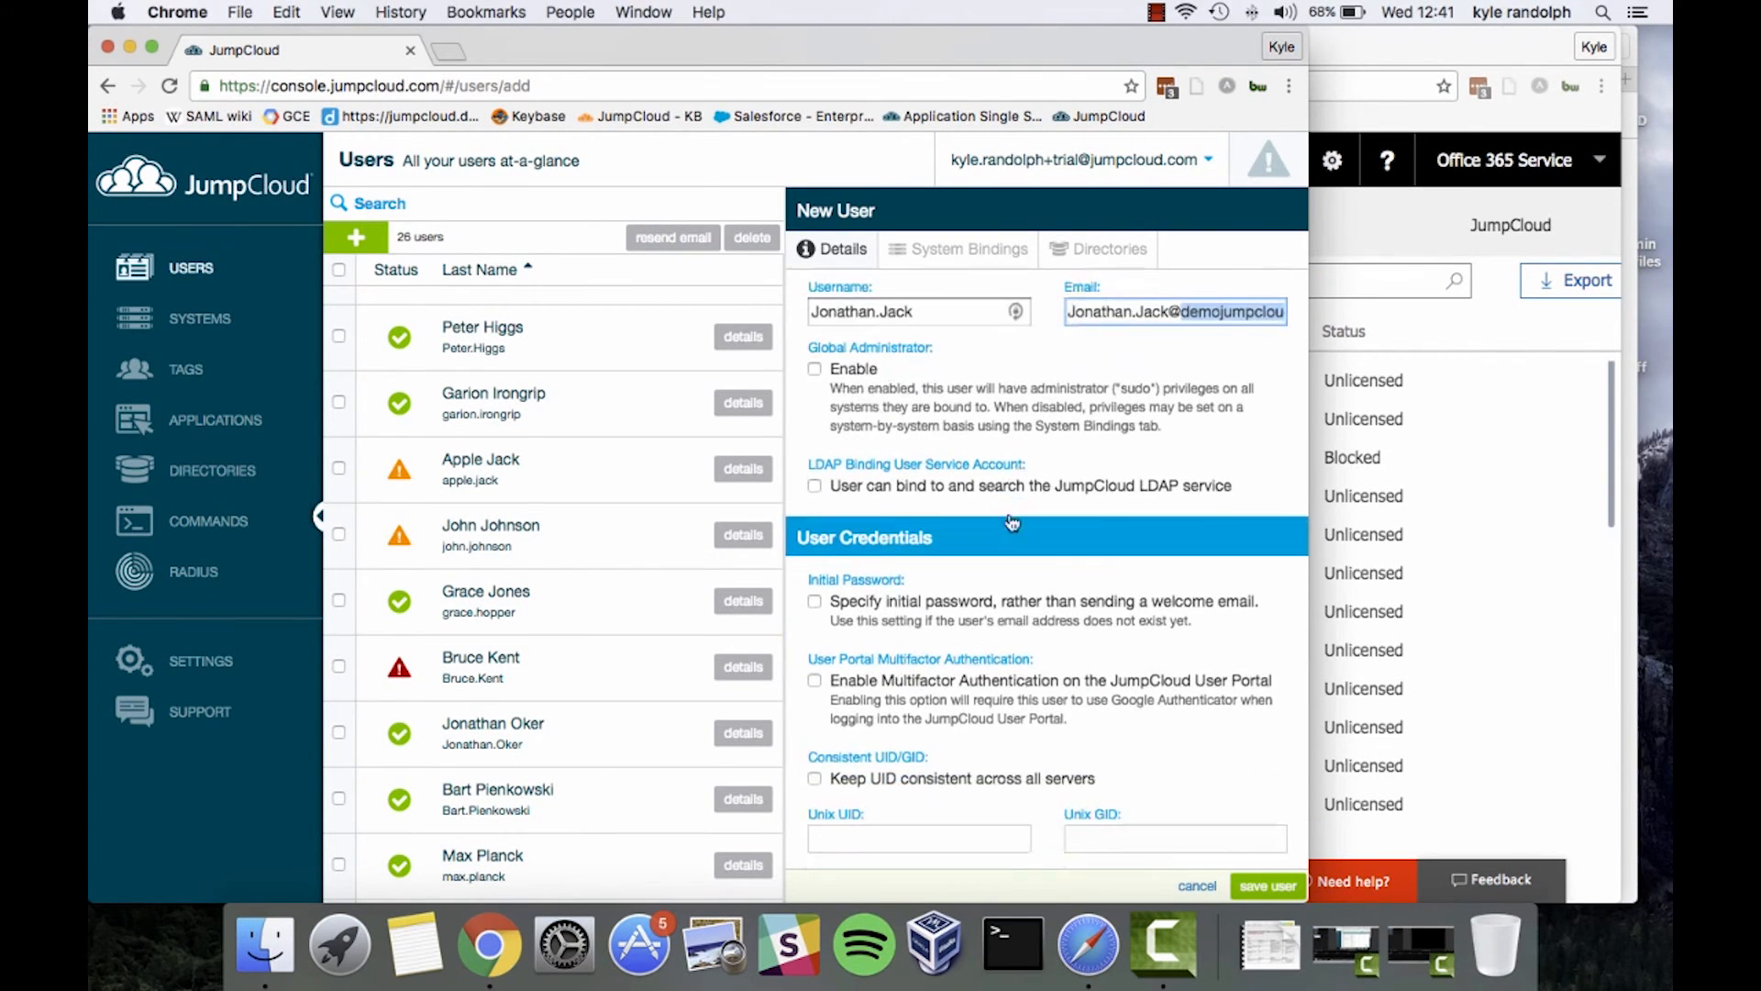
# Specify an initial password for the new user and confirm it
pyautogui.click(929, 601)
pyautogui.scroll(-5, 929, 600)
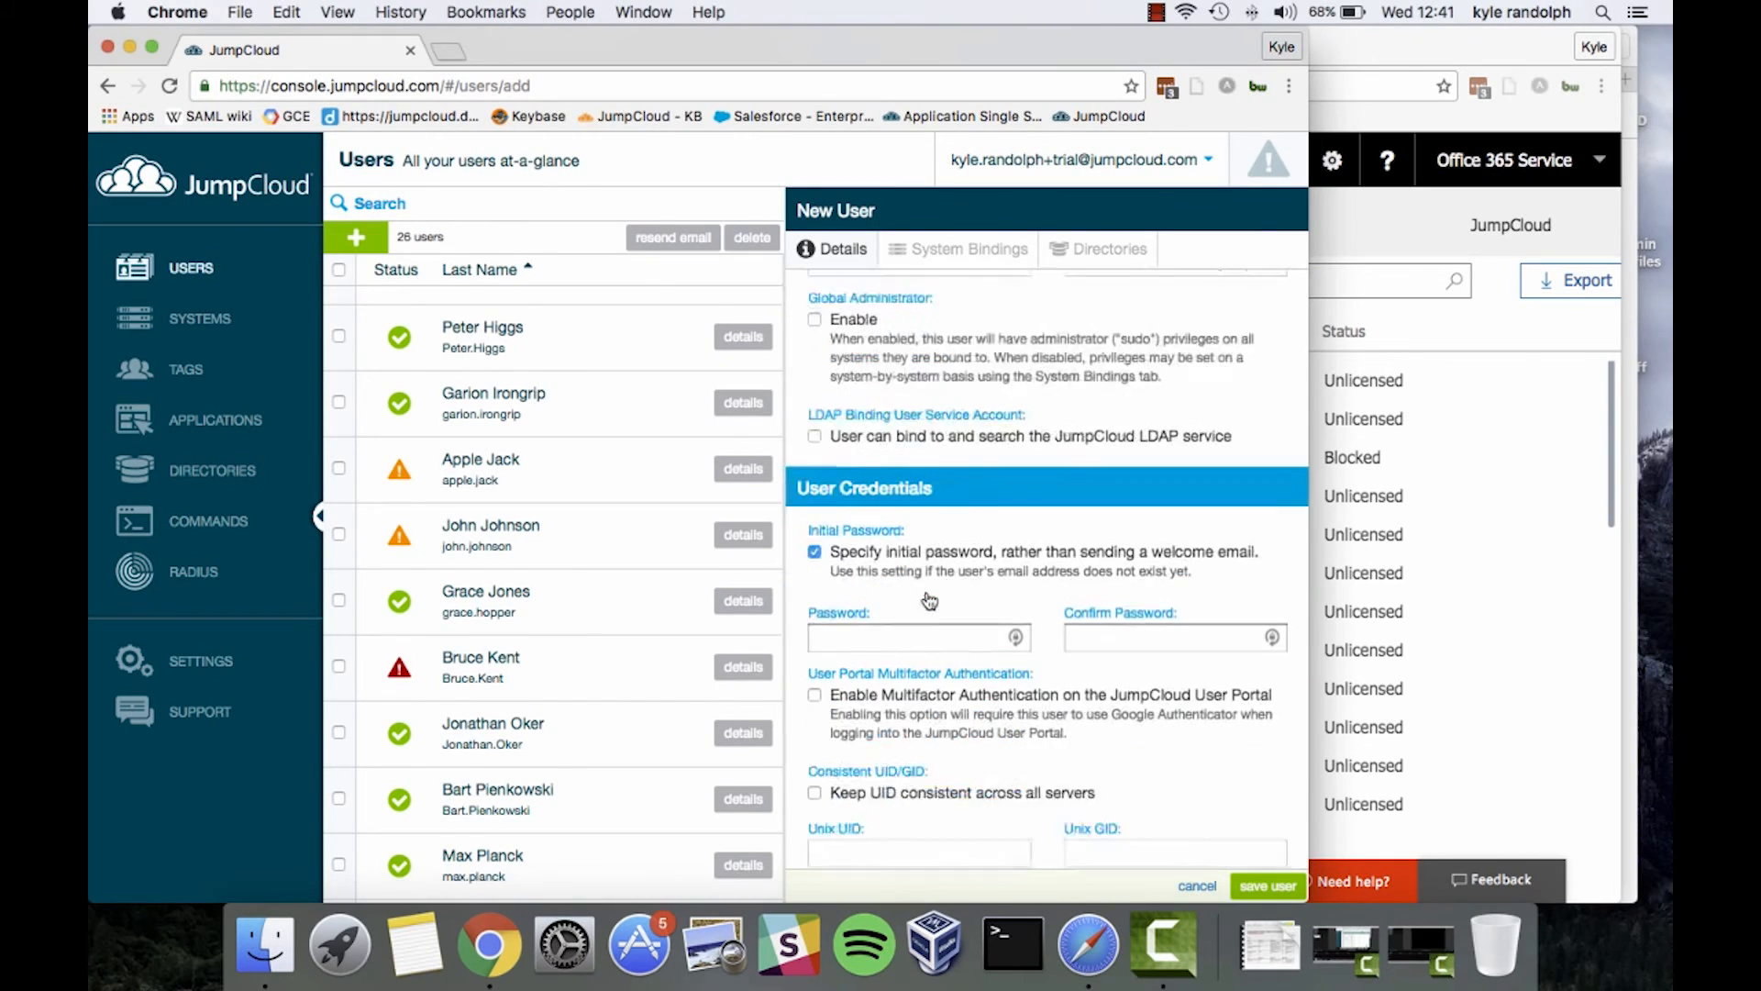
pyautogui.click(923, 598)
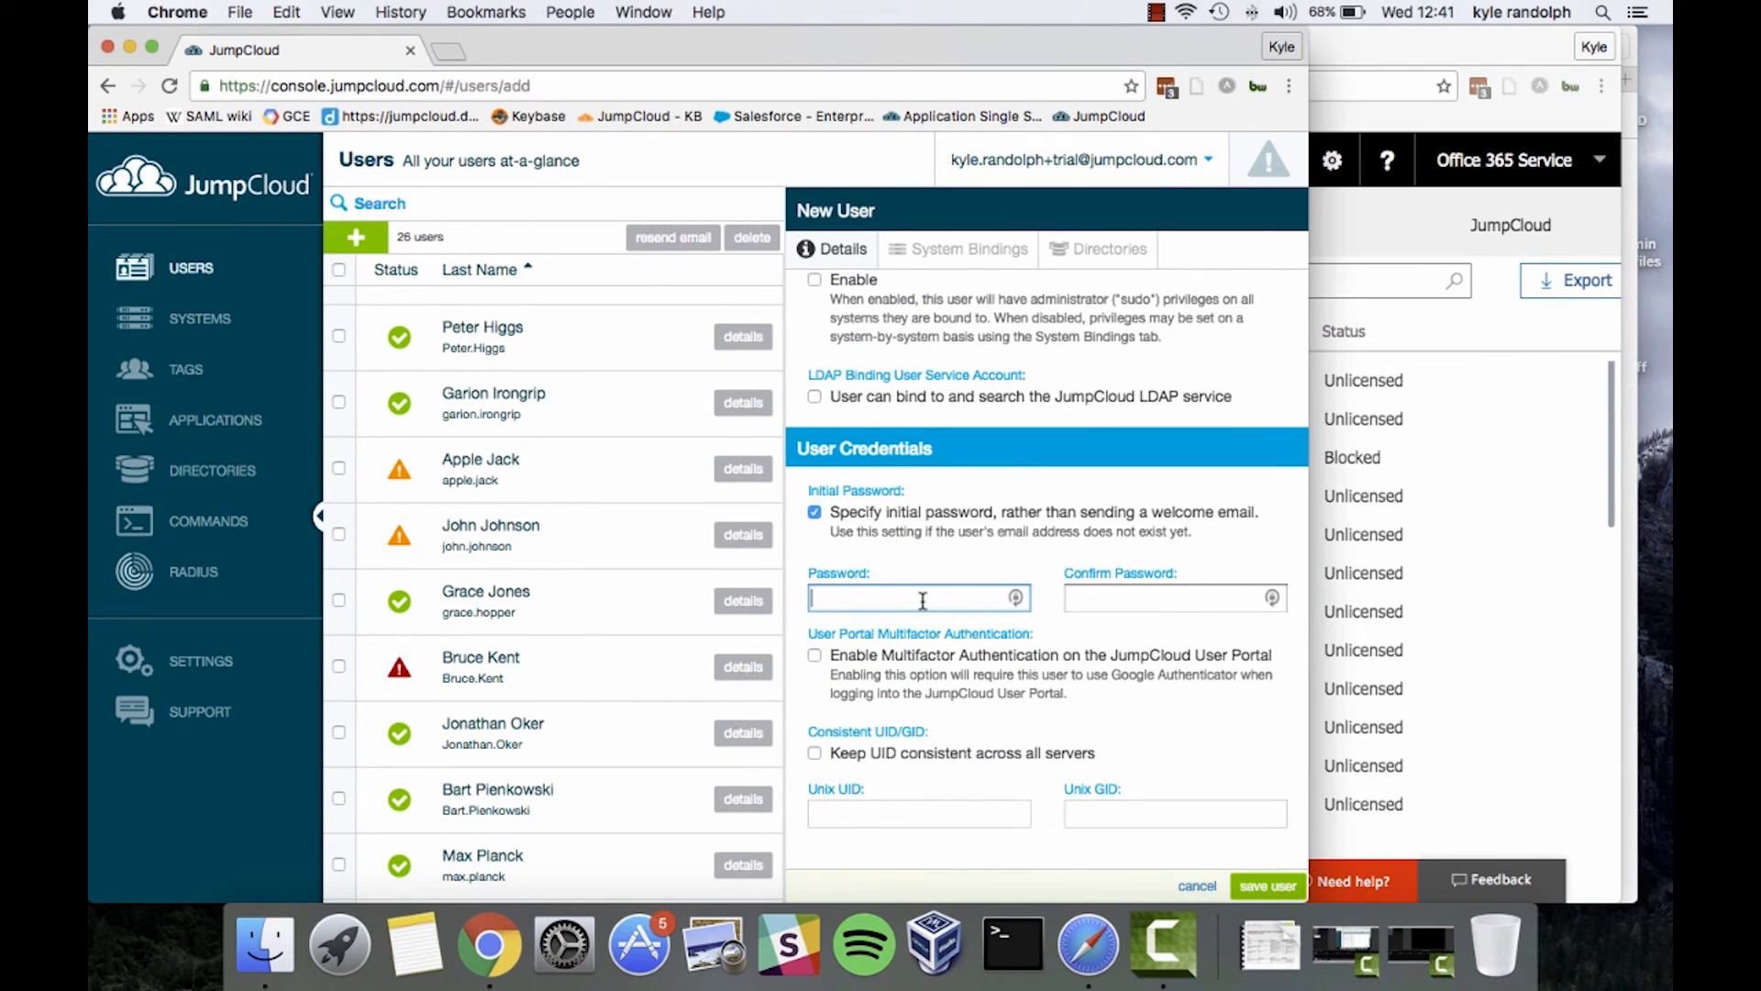
pyautogui.write('••••••••••')
pyautogui.press('Tab')
pyautogui.write('••••••••••')
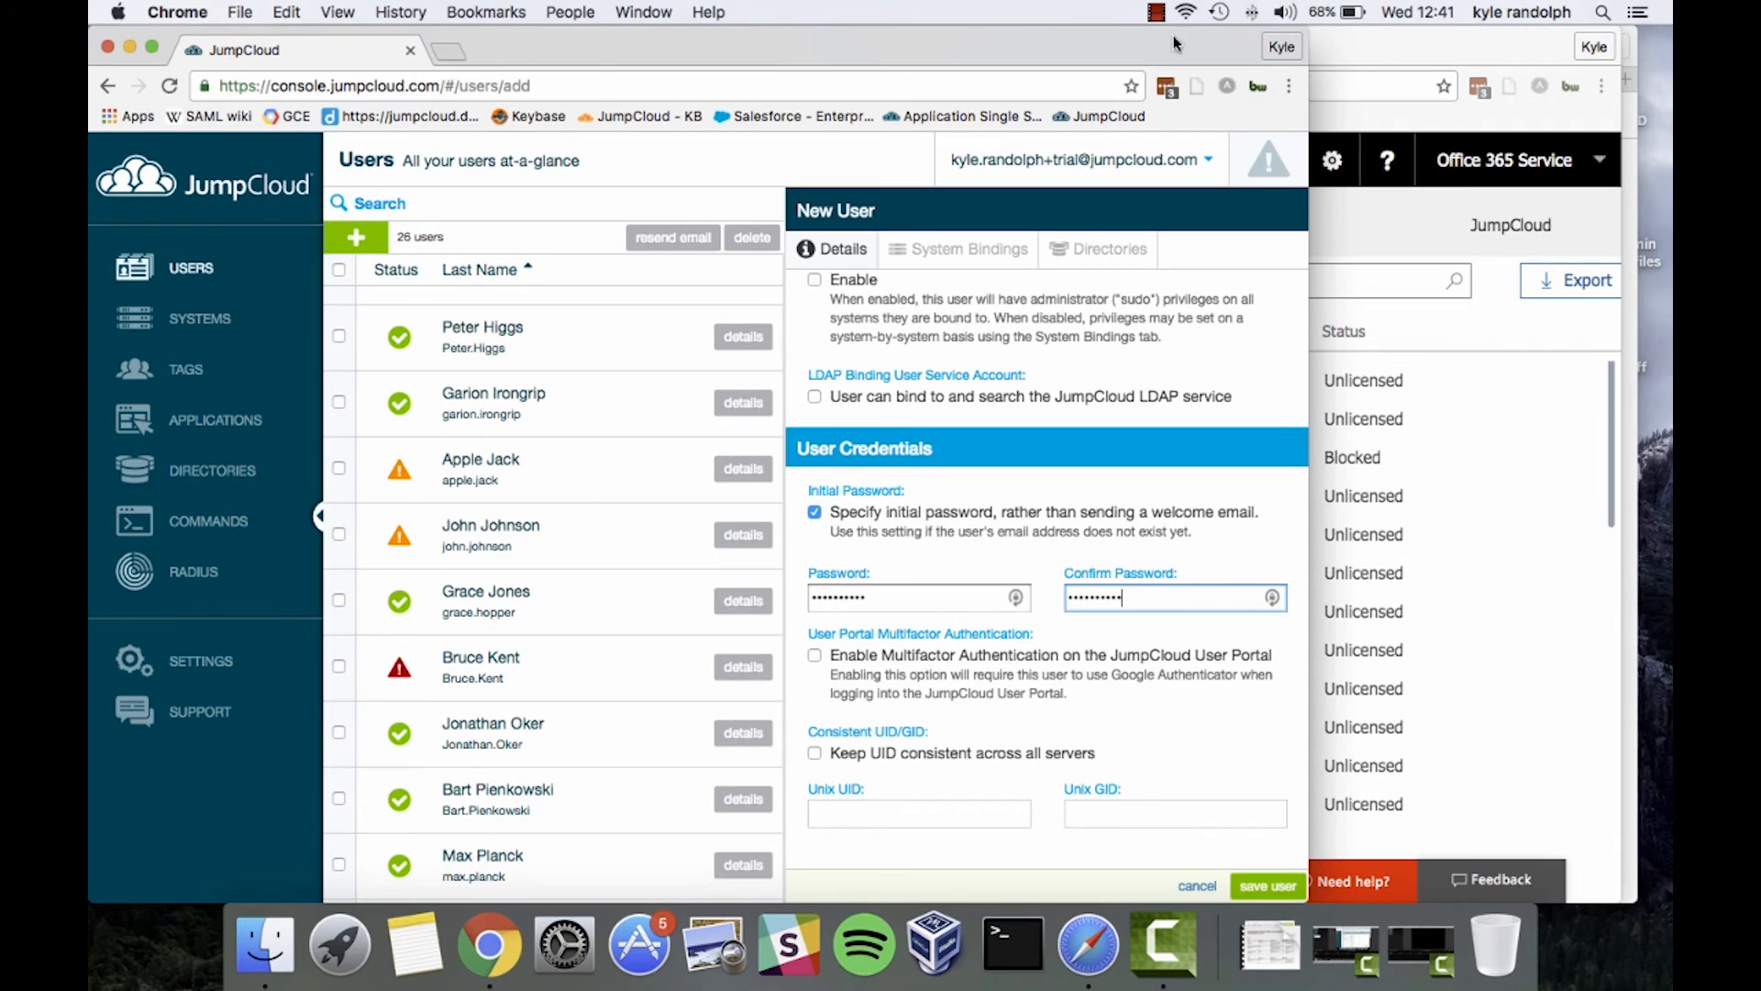
# Enable the Office 365 directory for the new user and save, bringing the list to 27 users
pyautogui.click(1083, 265)
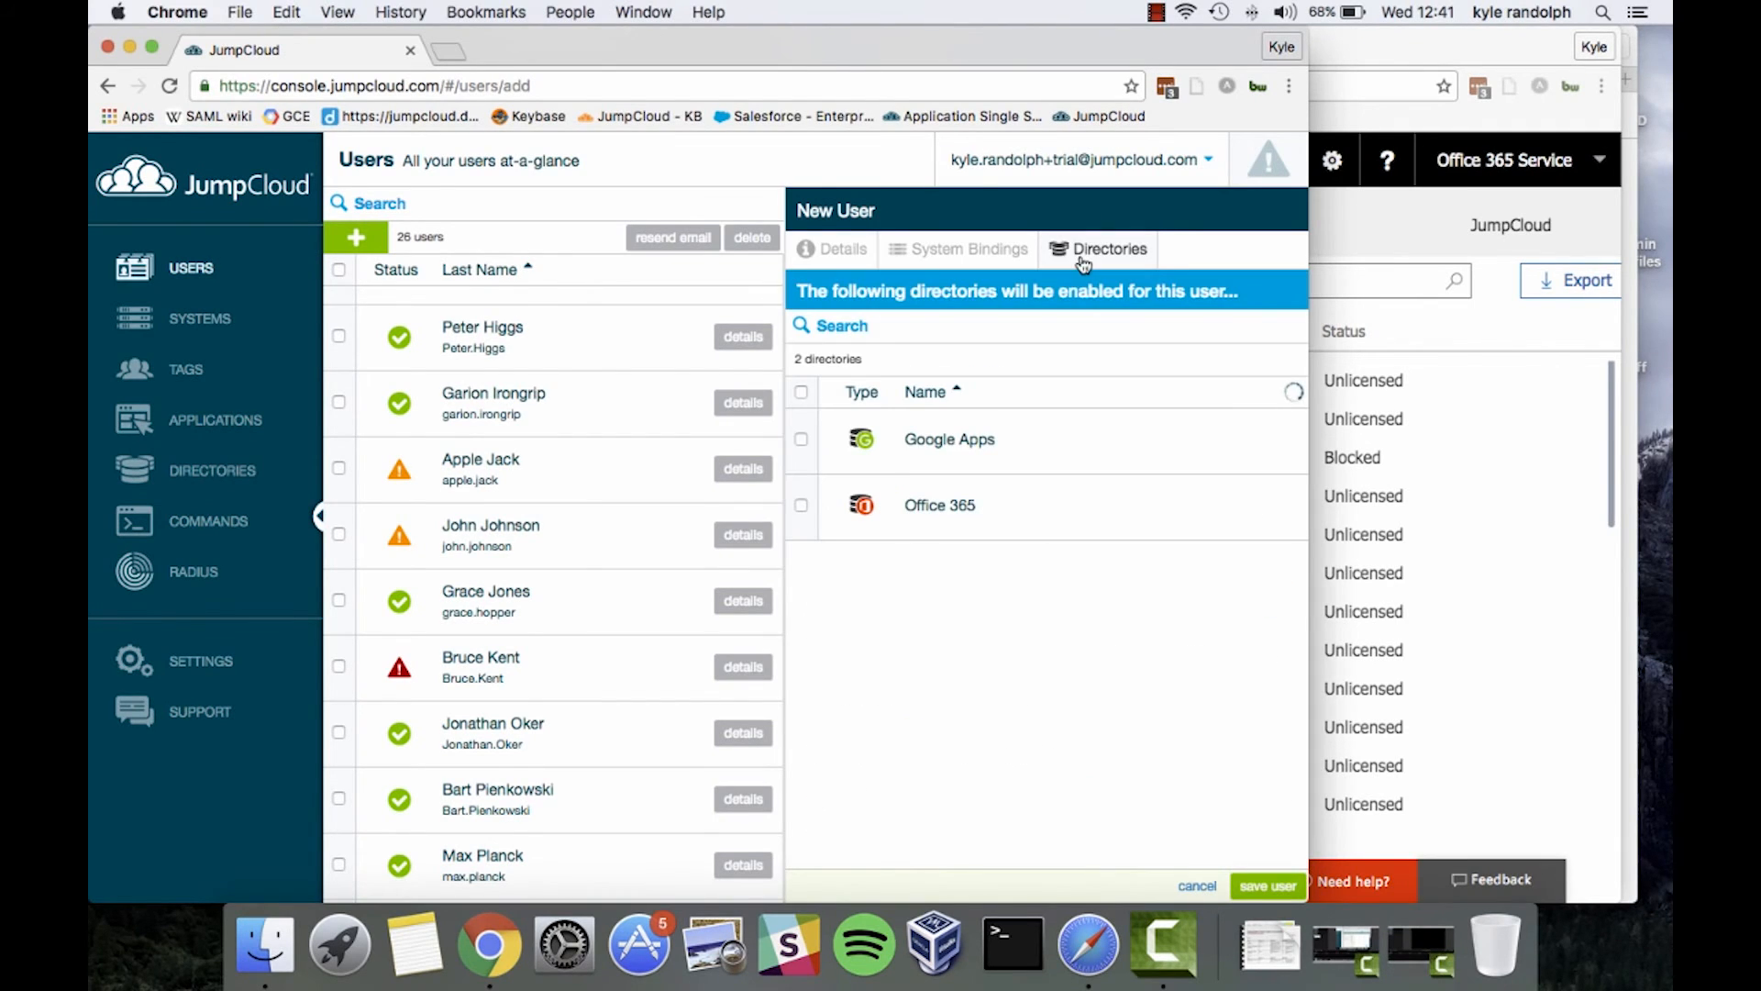
pyautogui.click(801, 506)
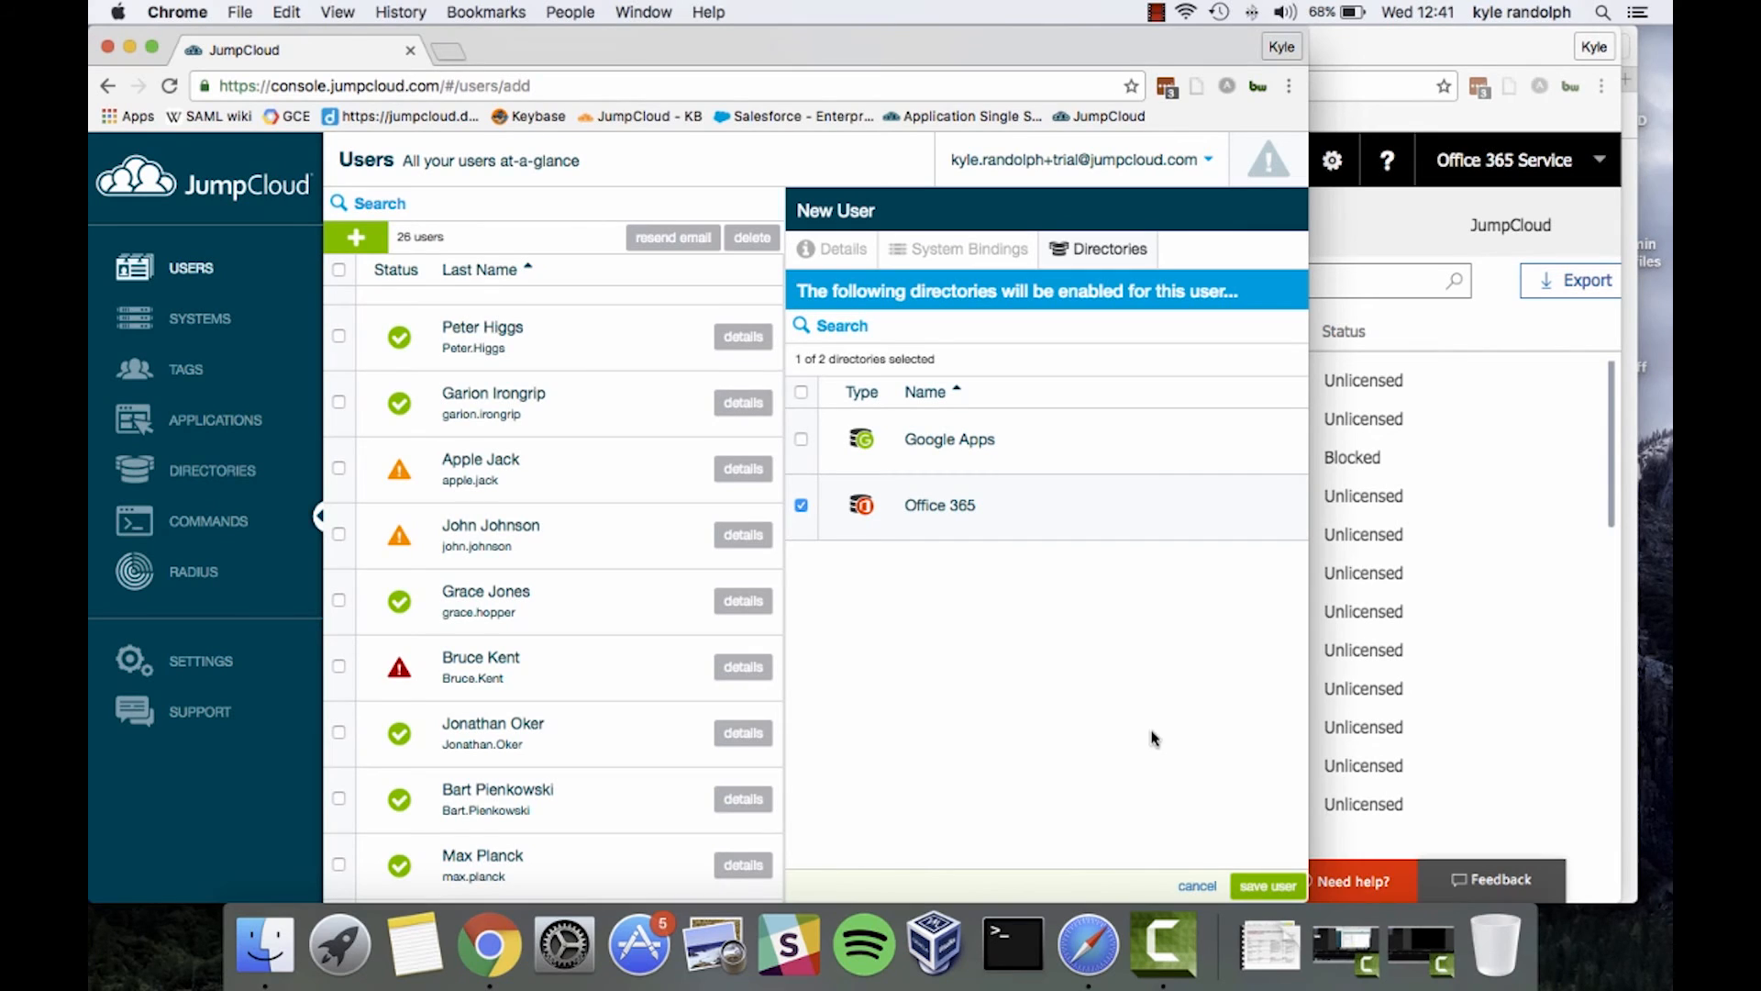
pyautogui.click(1251, 885)
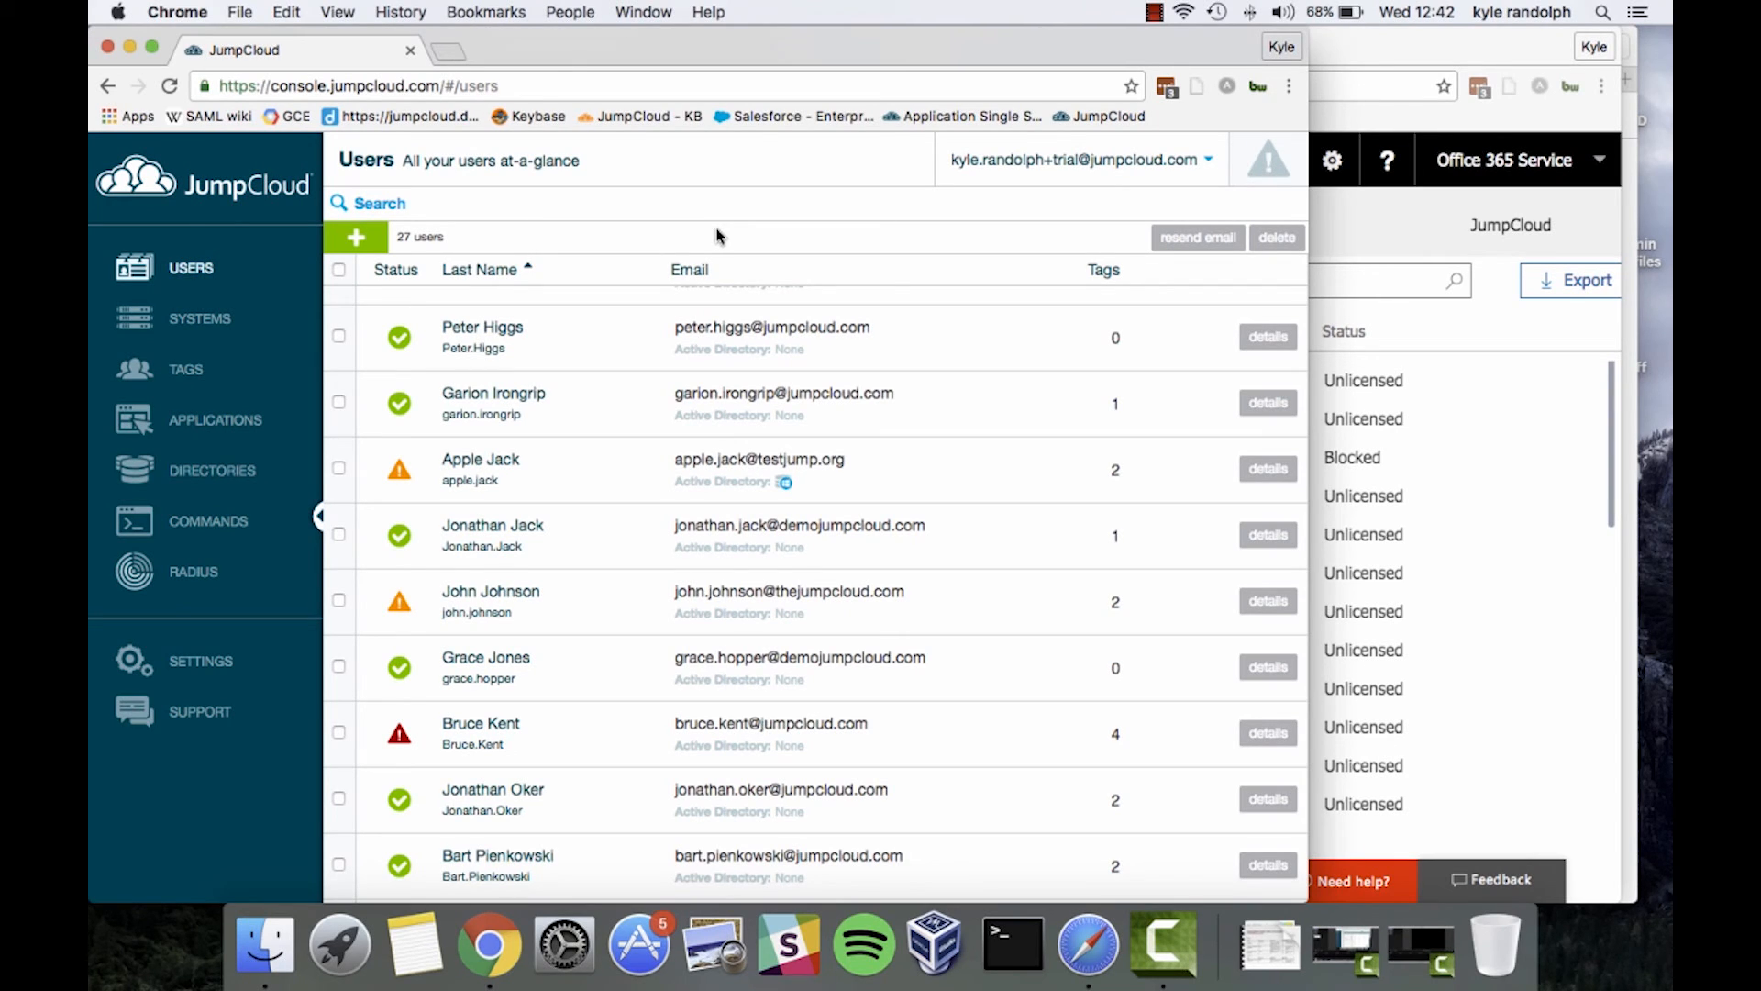
# Close the Office 365 user details panel to confirm the new user appears Unlicensed, then return to JumpCloud
pyautogui.click(1547, 611)
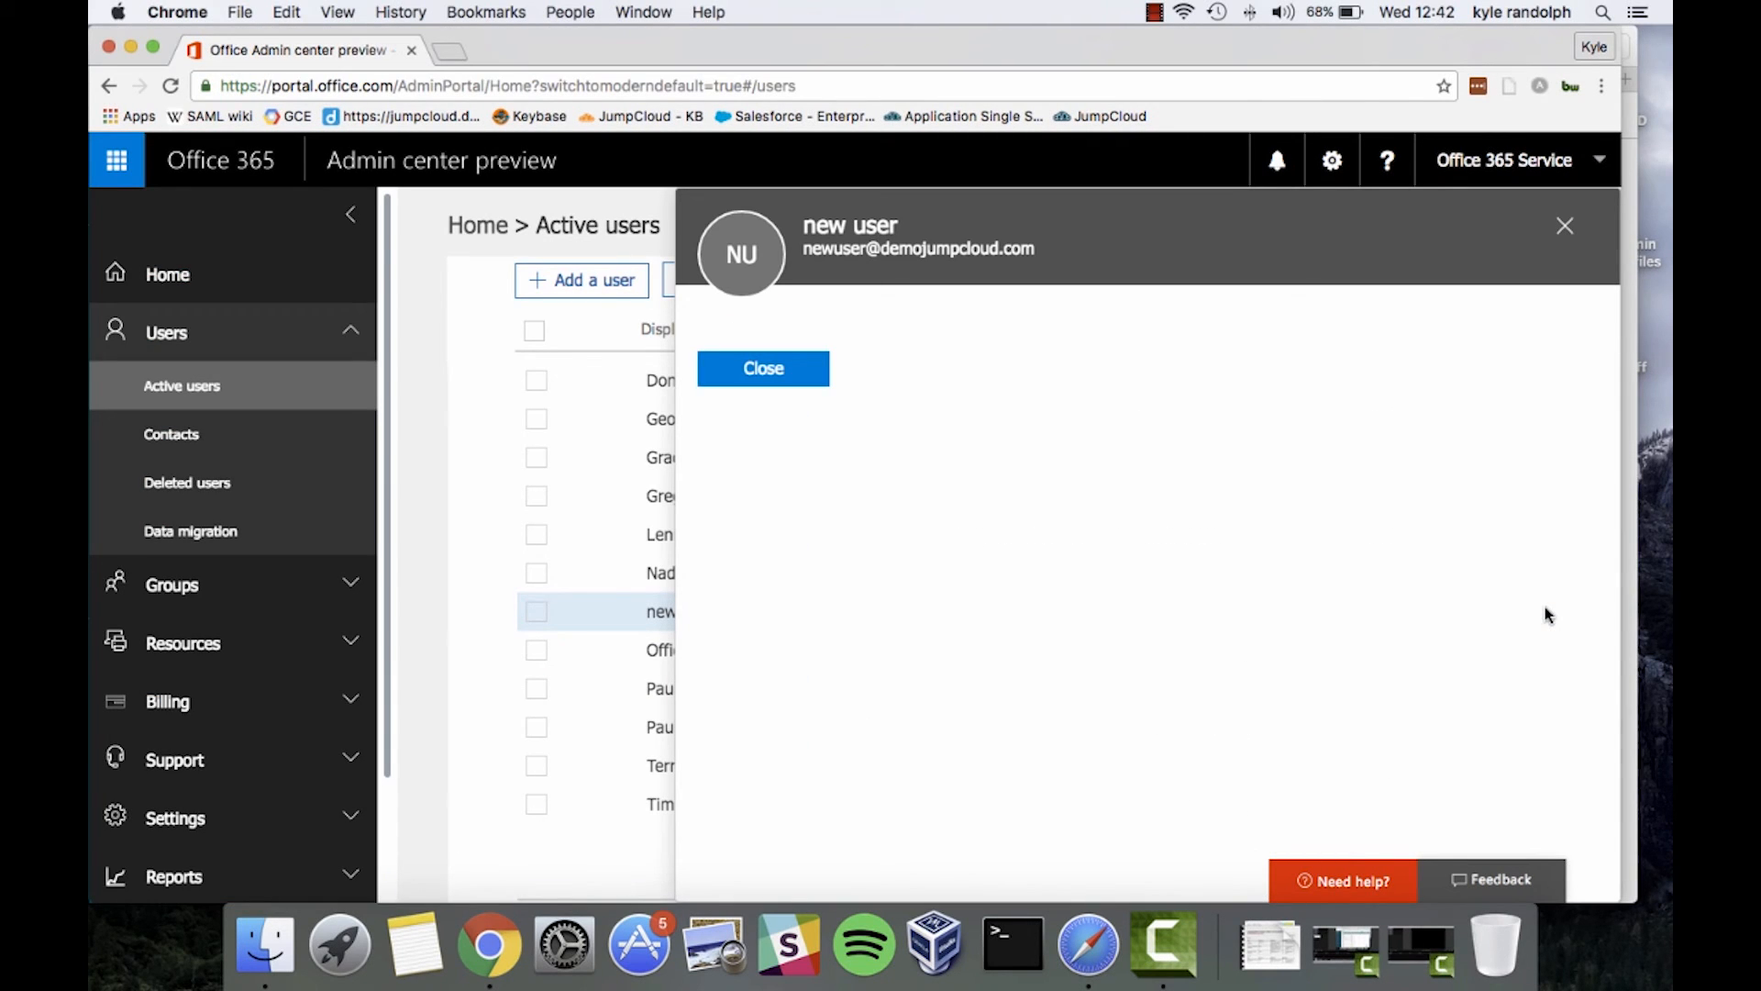
pyautogui.click(1563, 227)
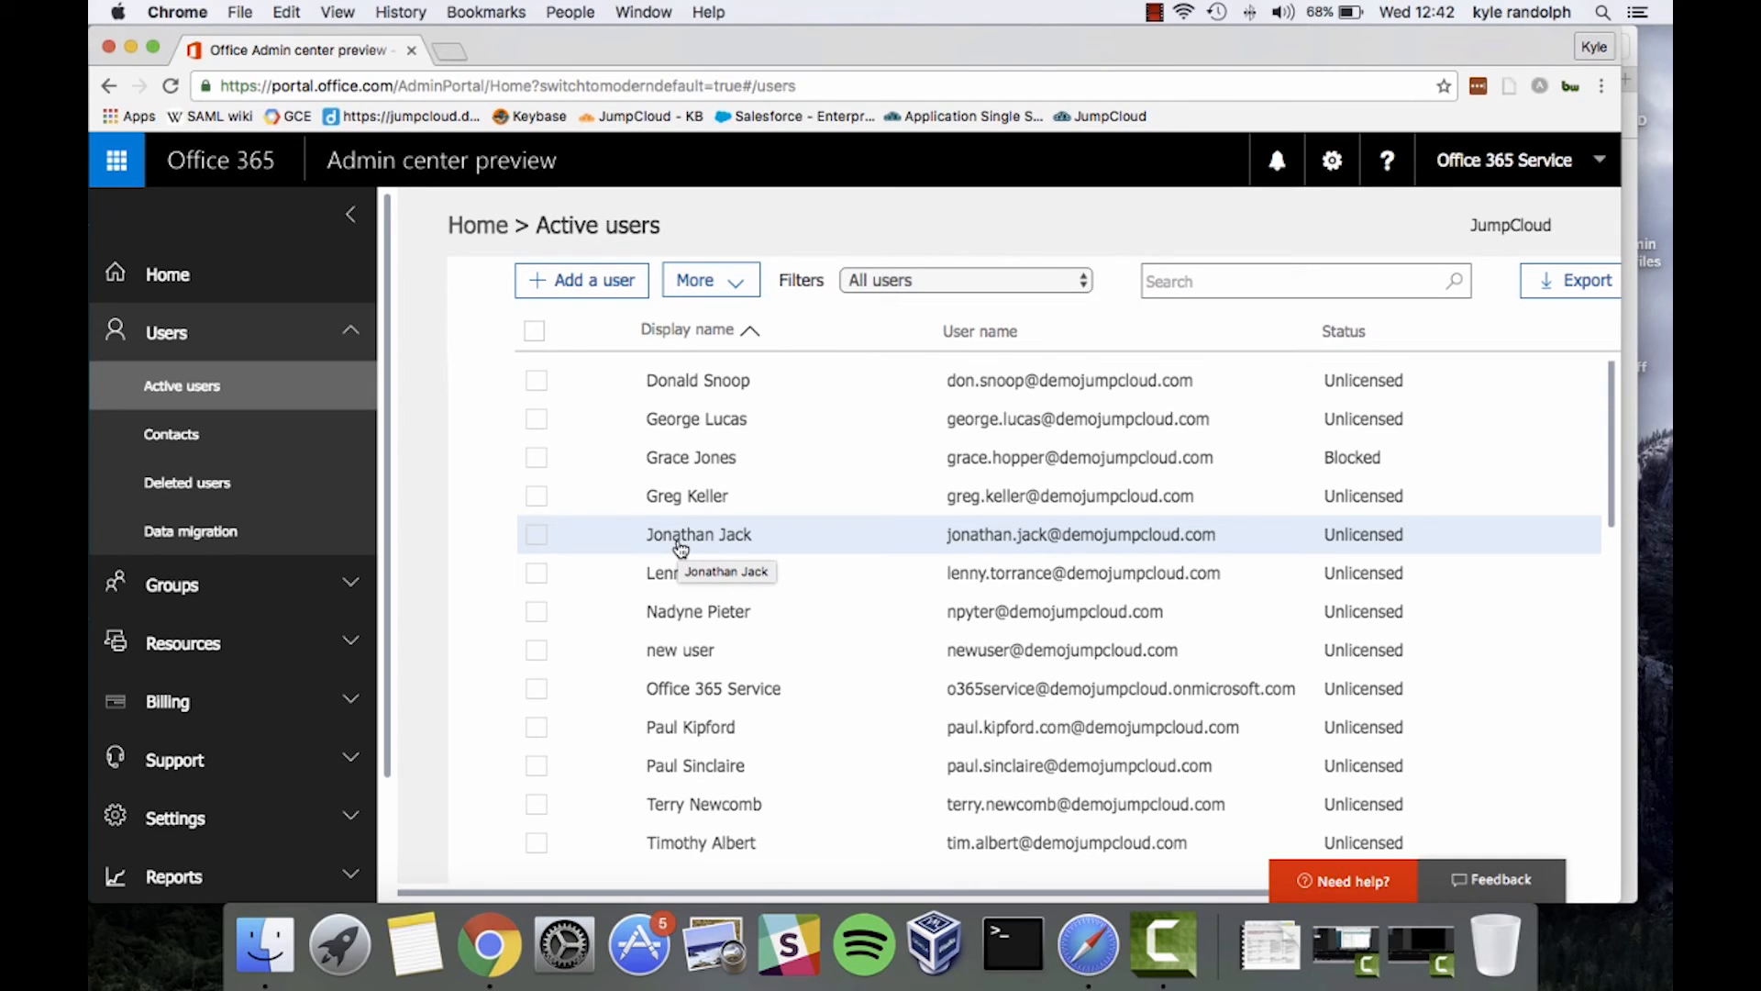
pyautogui.hotkey('ctrl', 'Up')
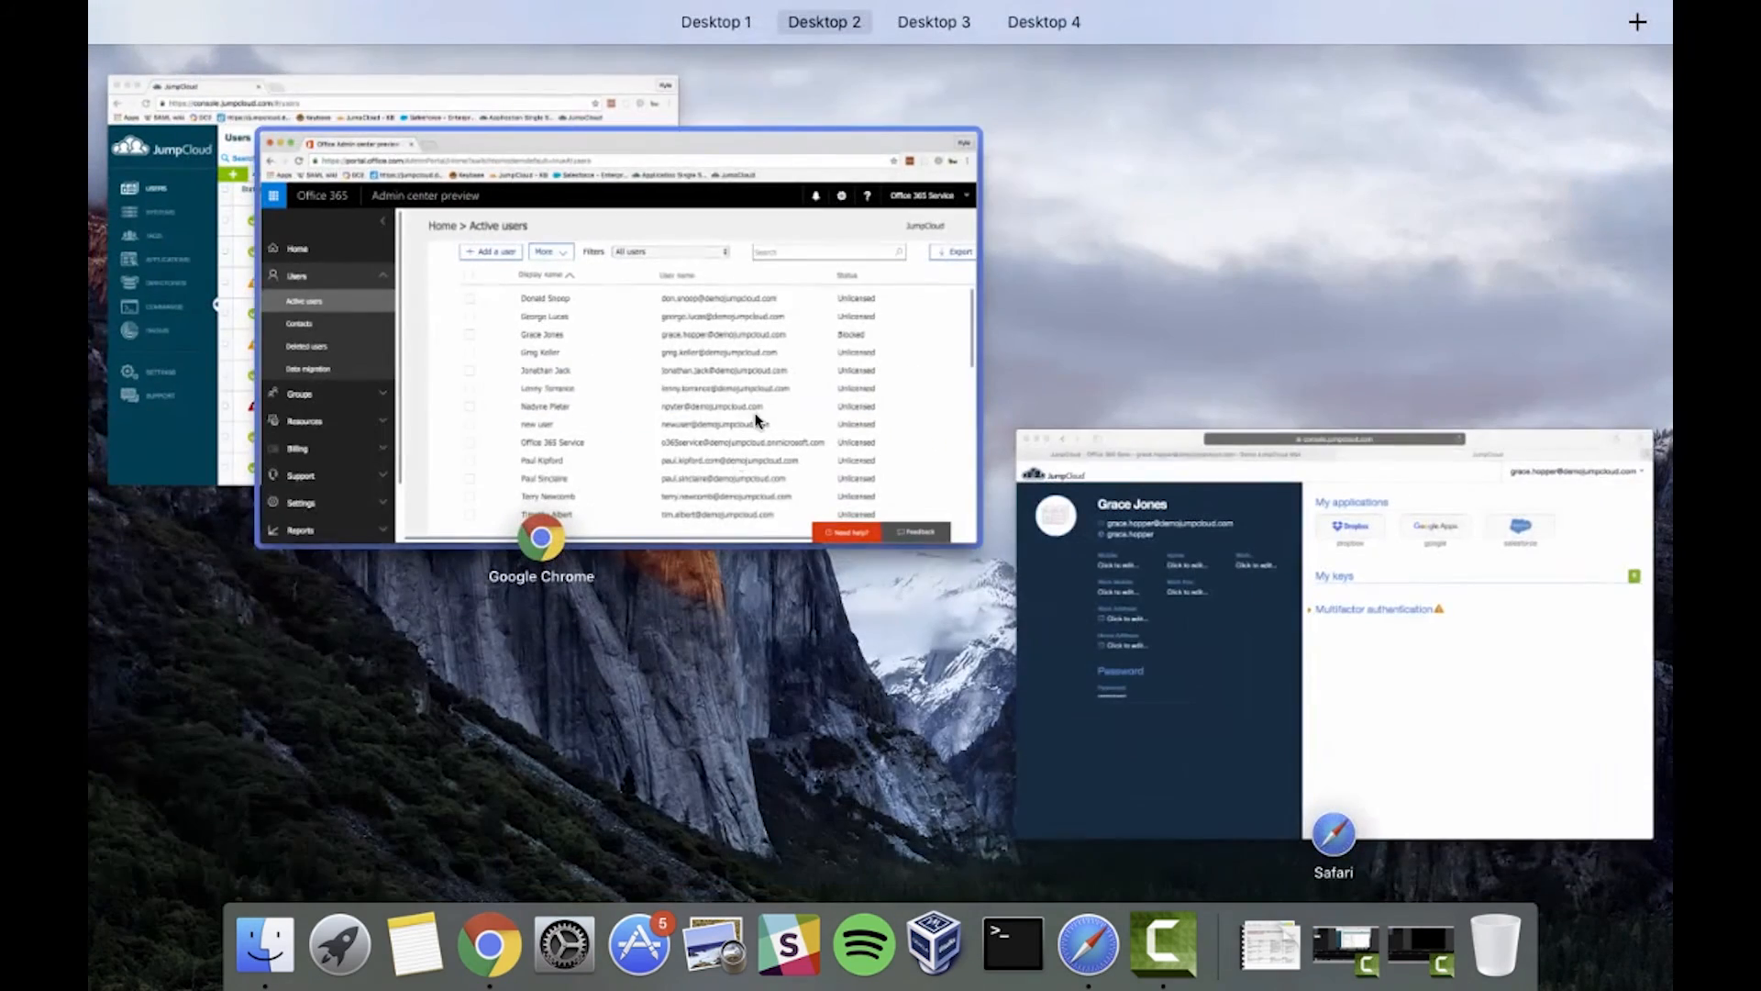
pyautogui.click(221, 215)
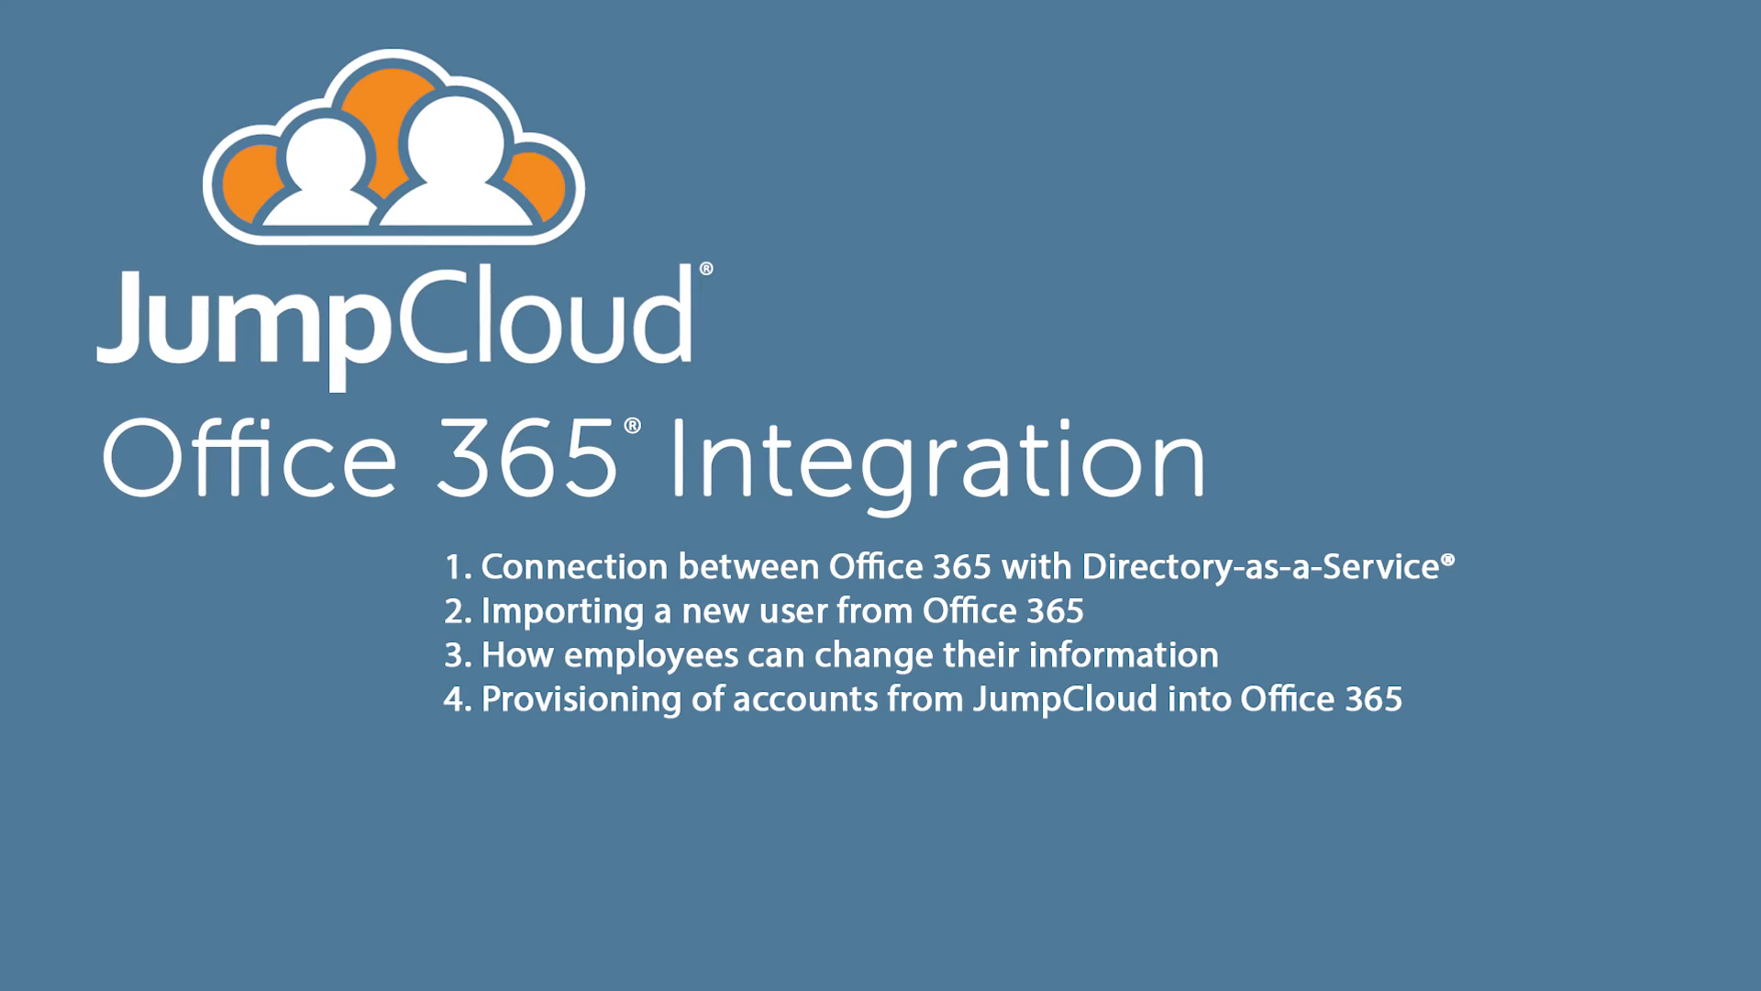